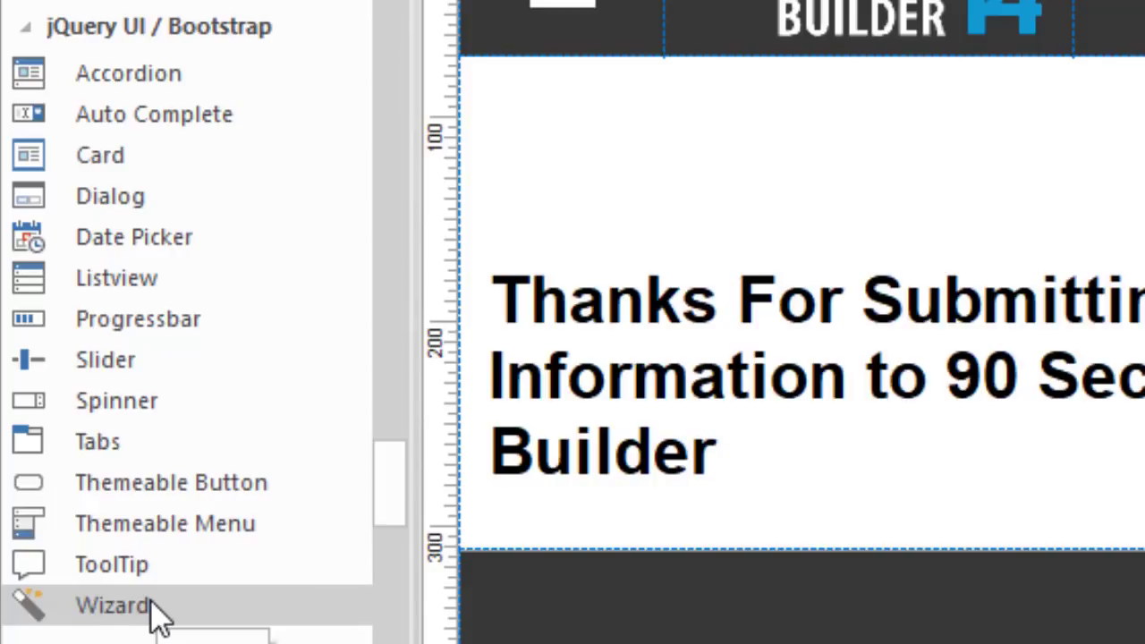
Draw a Wizard object over the heading area of page5 and move it up and to the left.
{"action": "left_click", "coordinate": [120, 568]}
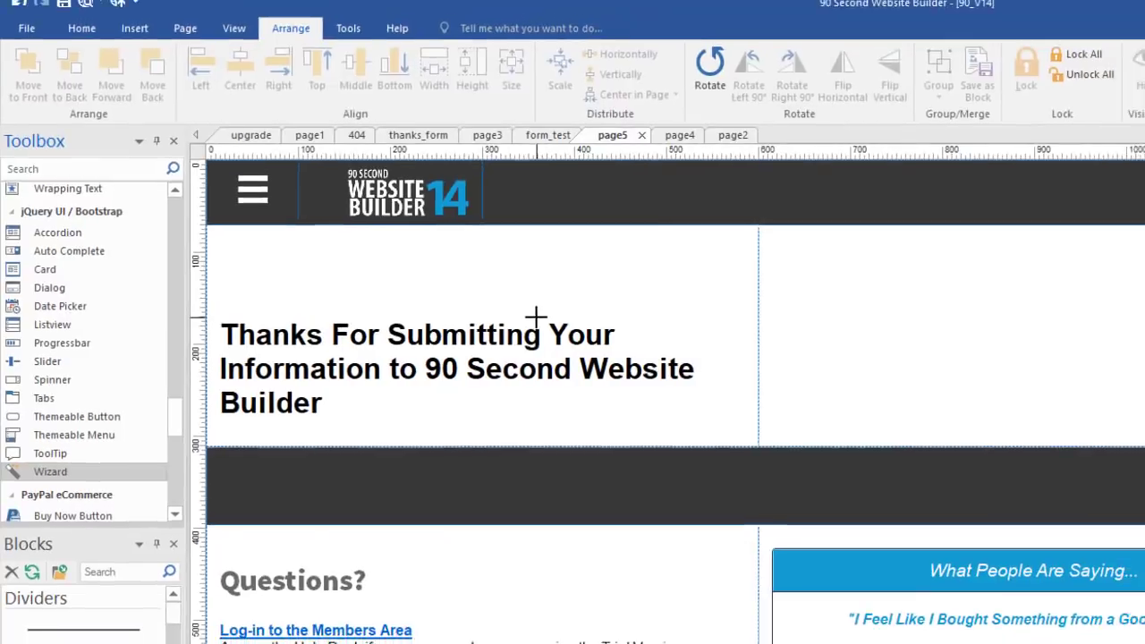
{"action": "left_click_drag", "start_coordinate": [536, 317], "coordinate": [1046, 620]}
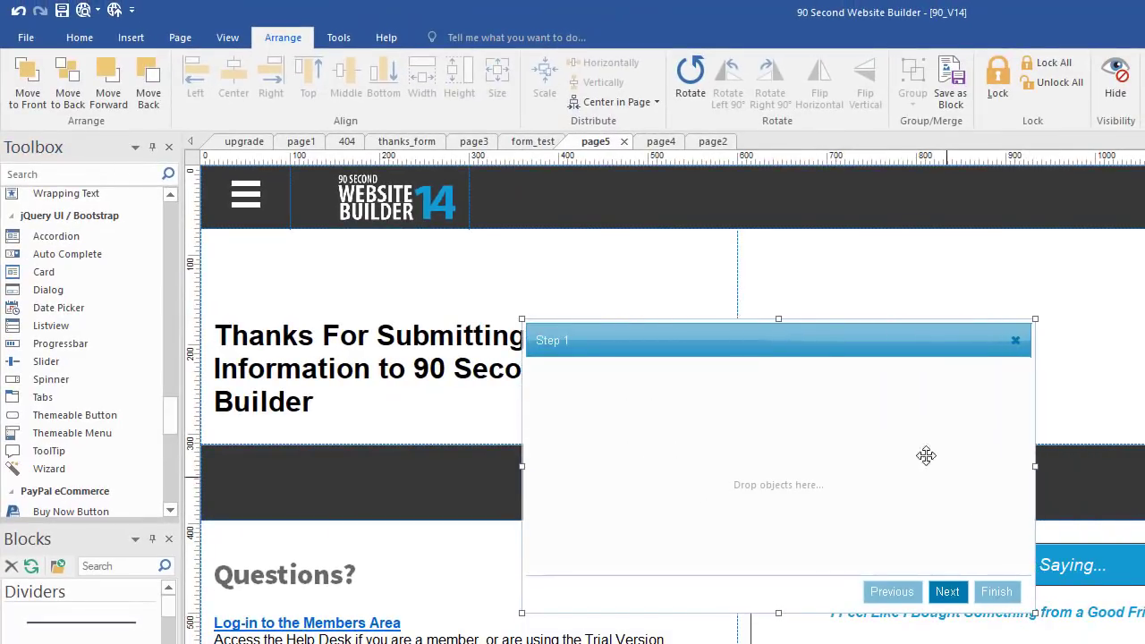
{"action": "left_click_drag", "start_coordinate": [816, 338], "coordinate": [775, 291]}
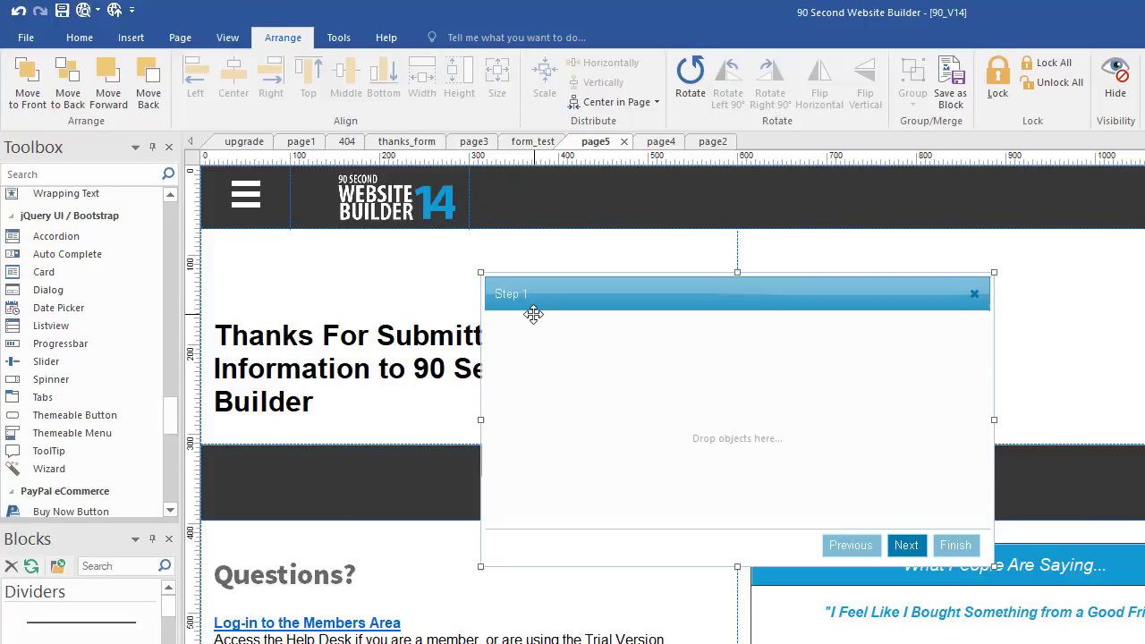
Check the list of steps in the wizard's properties and shift the wizard slightly higher on the page.
{"action": "double_click", "coordinate": [748, 367]}
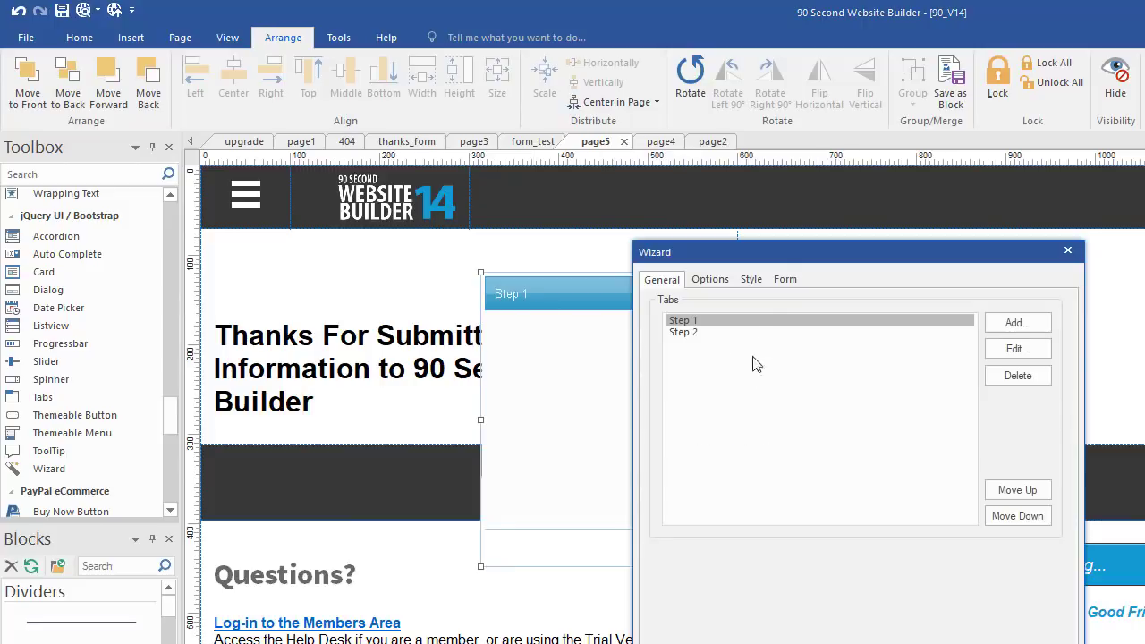
{"action": "left_click_drag", "start_coordinate": [791, 260], "coordinate": [797, 168]}
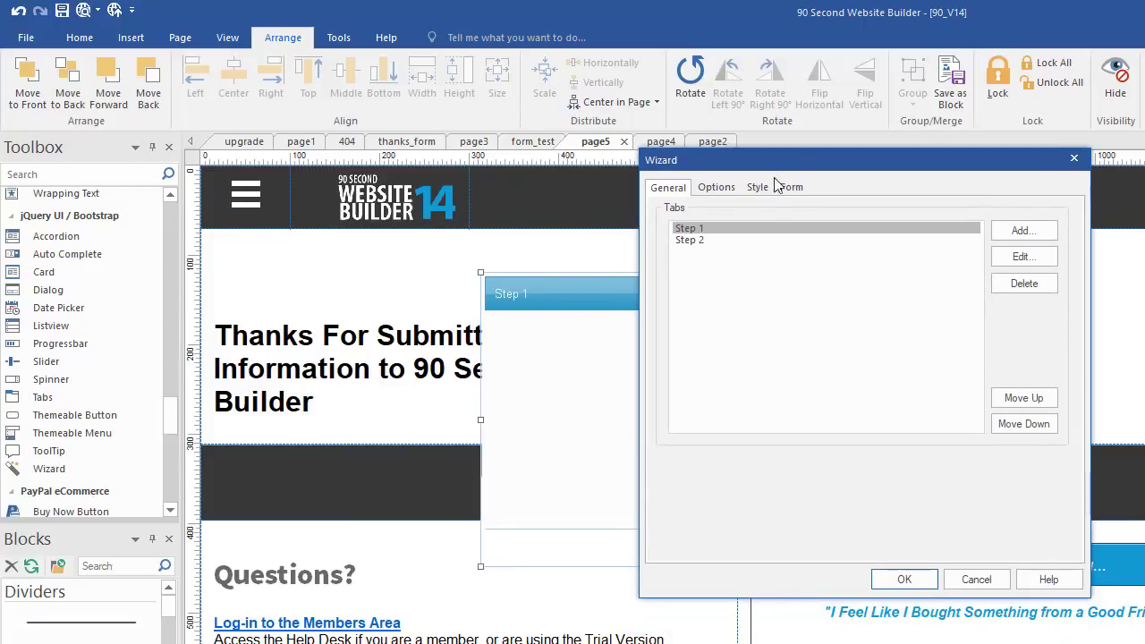
{"action": "left_click", "coordinate": [904, 579]}
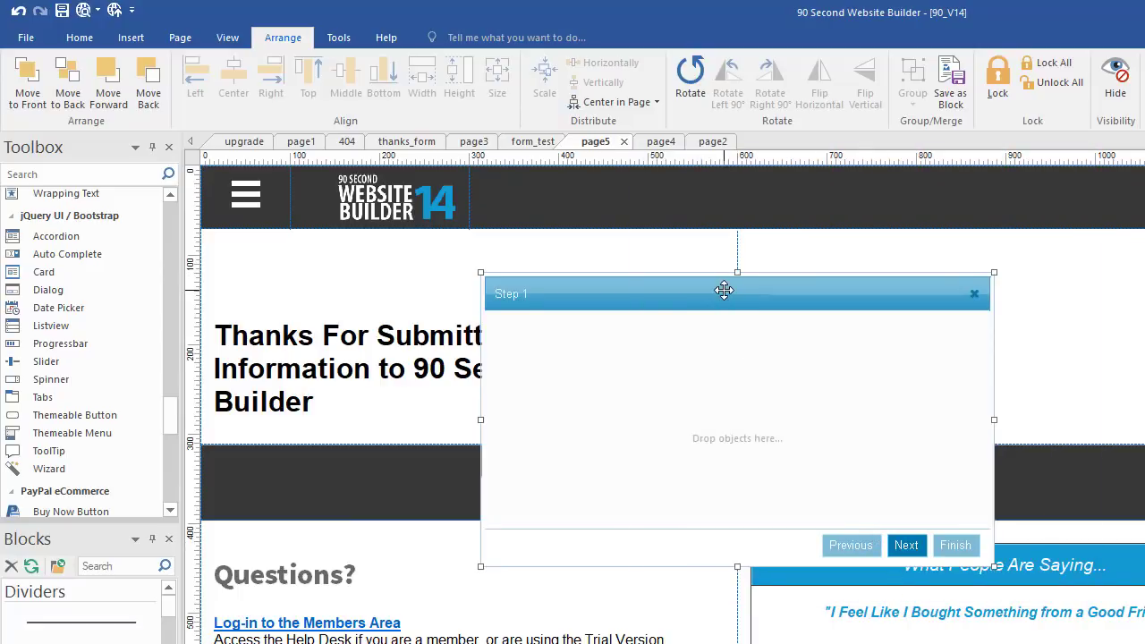
{"action": "left_click_drag", "start_coordinate": [720, 291], "coordinate": [719, 278]}
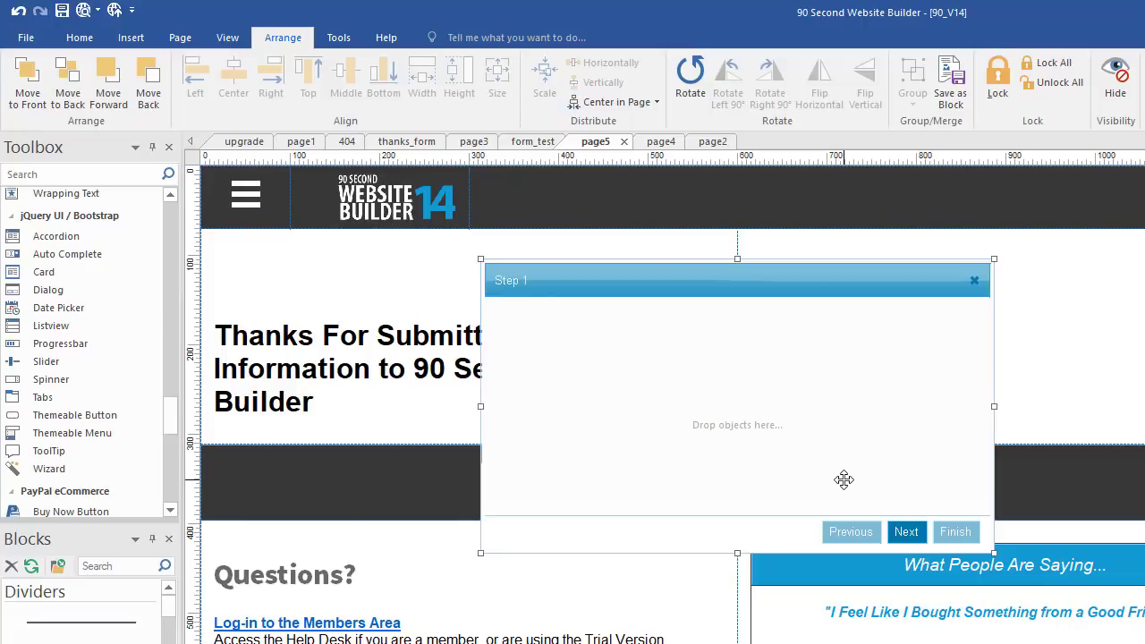
Preview page5 in the browser, test the wizard's Next, Previous and Finish buttons, and return to the editor.
{"action": "key", "text": "F5"}
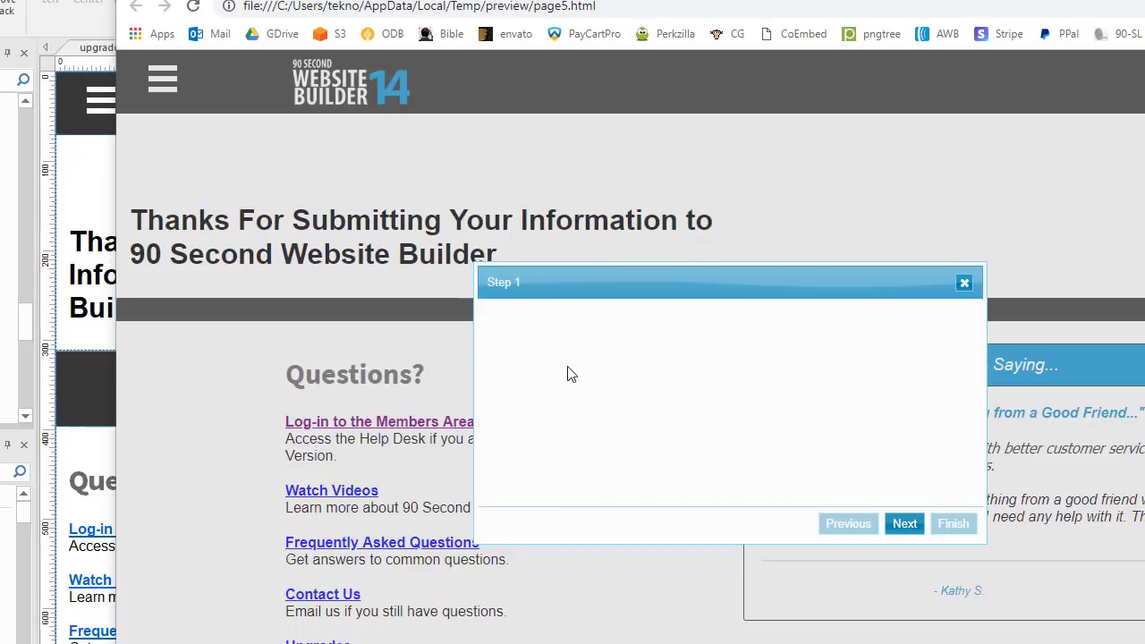
{"action": "left_click", "coordinate": [904, 526]}
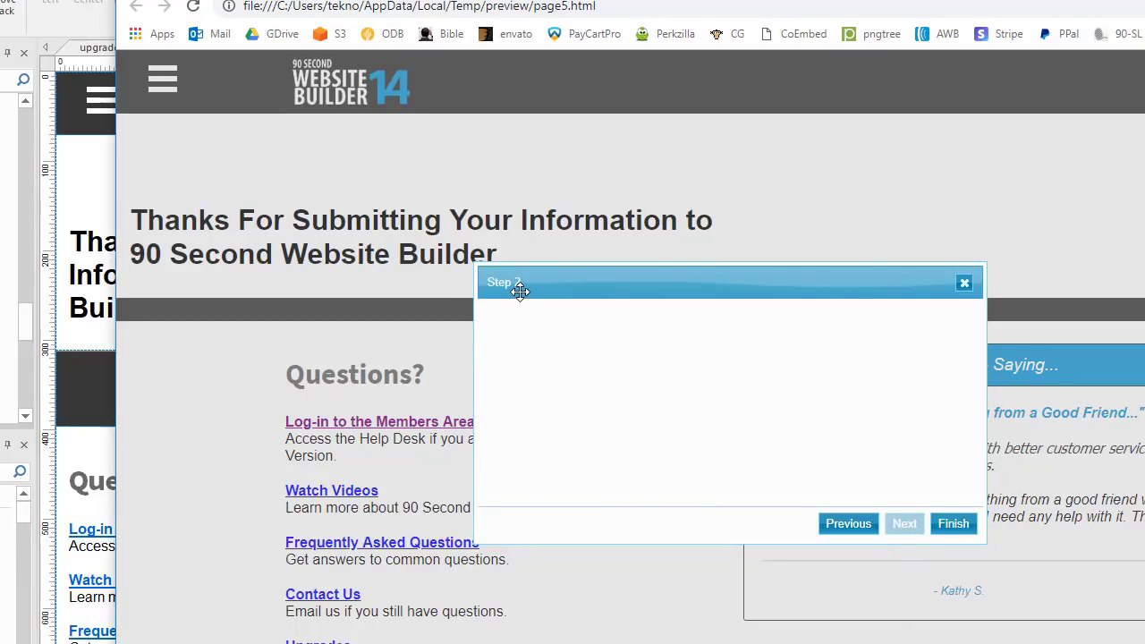
{"action": "left_click", "coordinate": [836, 526]}
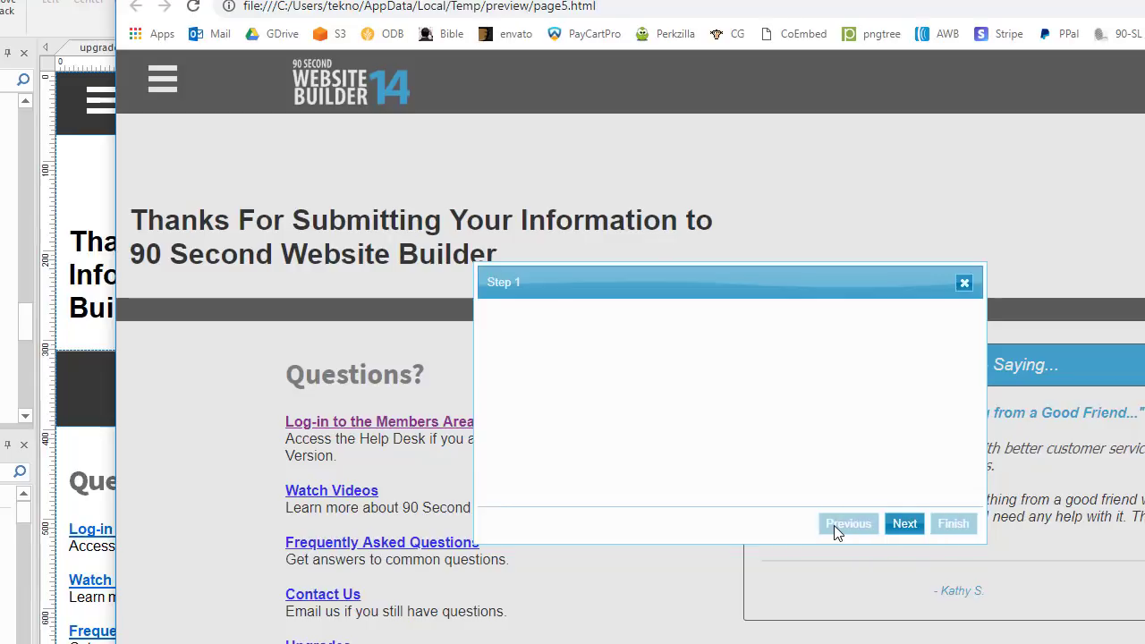
{"action": "left_click", "coordinate": [898, 526]}
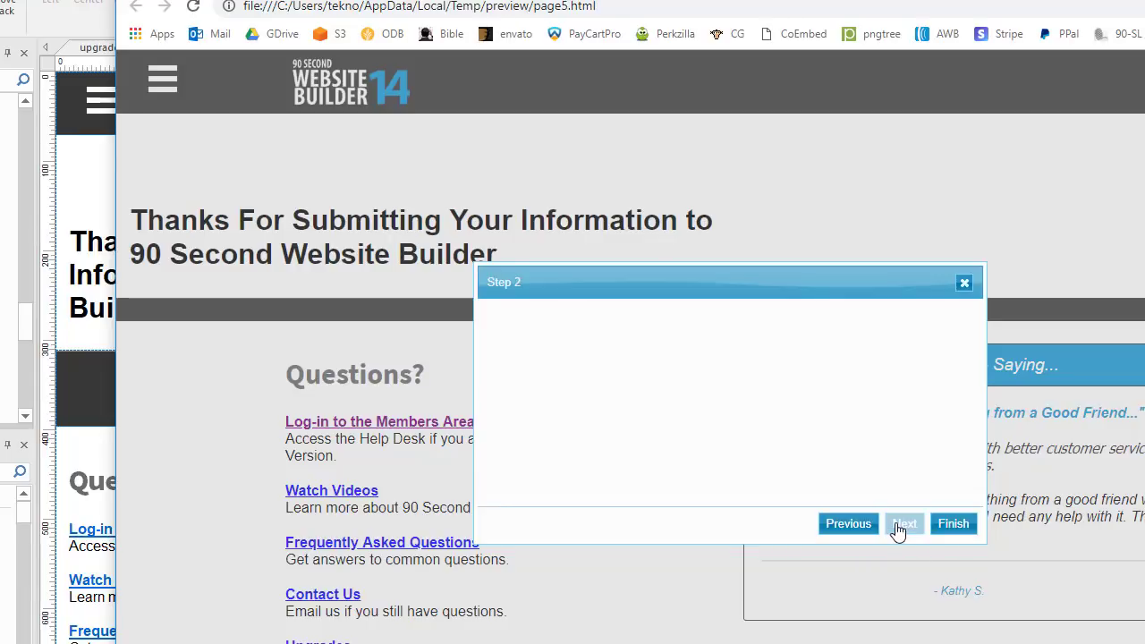
{"action": "left_click", "coordinate": [952, 526]}
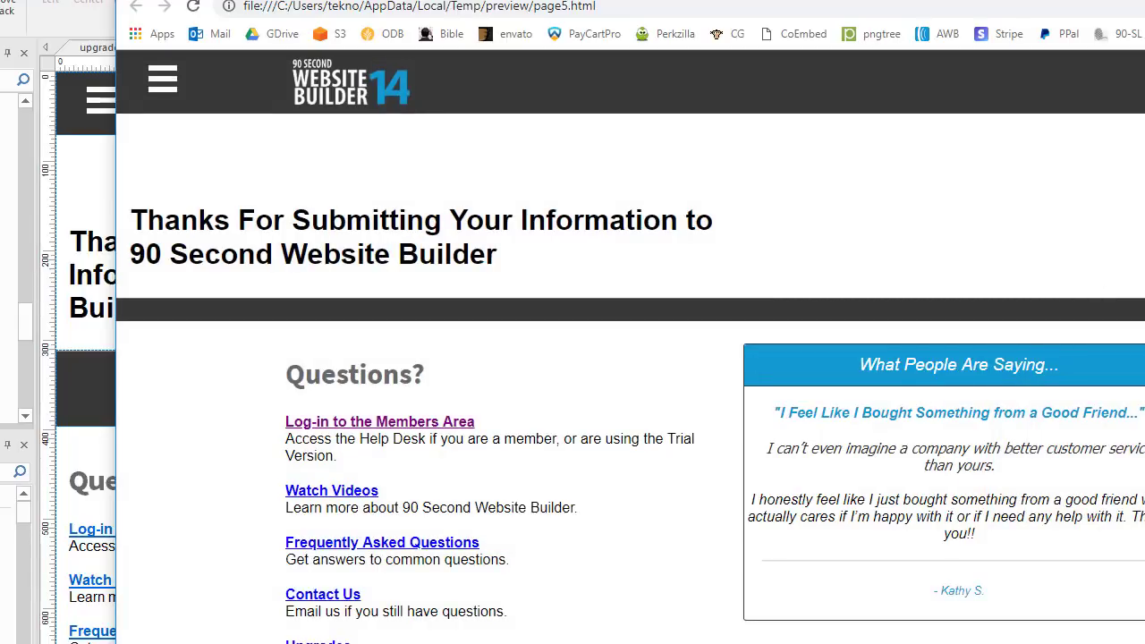
{"action": "key", "text": "alt+Tab"}
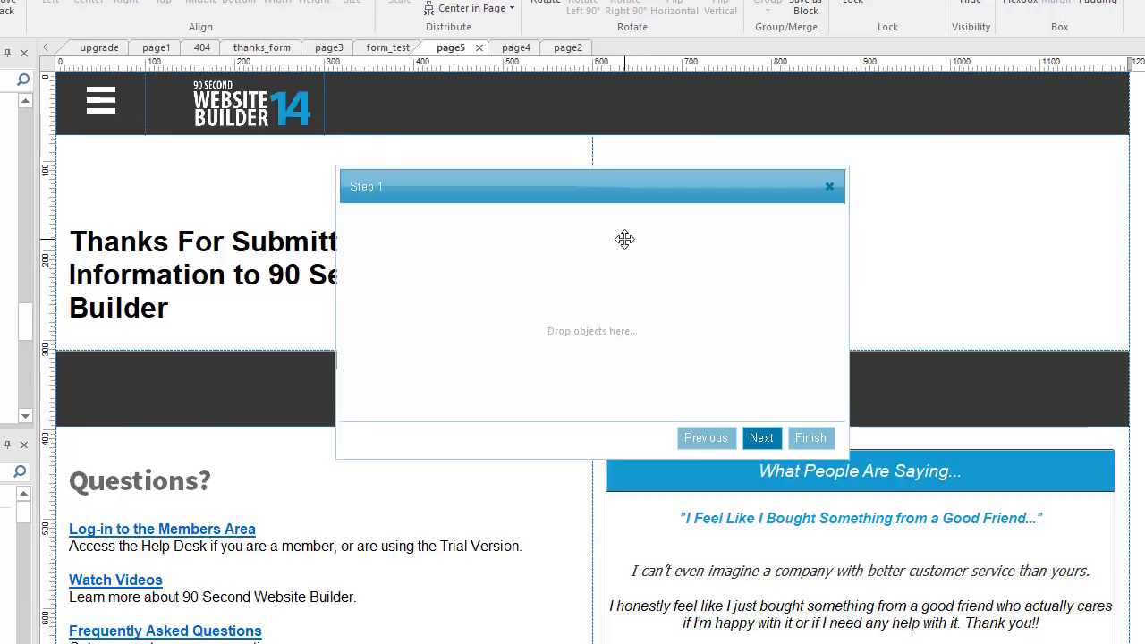
Open the wizard's properties and review its Options and Style settings.
{"action": "double_click", "coordinate": [624, 238]}
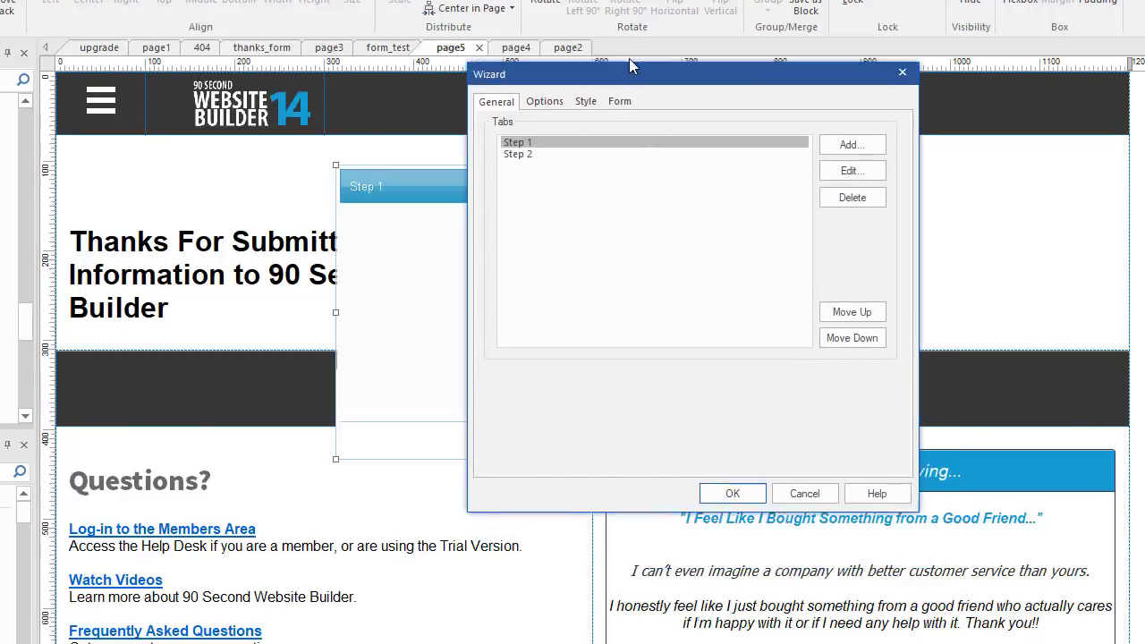
{"action": "left_click", "coordinate": [539, 86]}
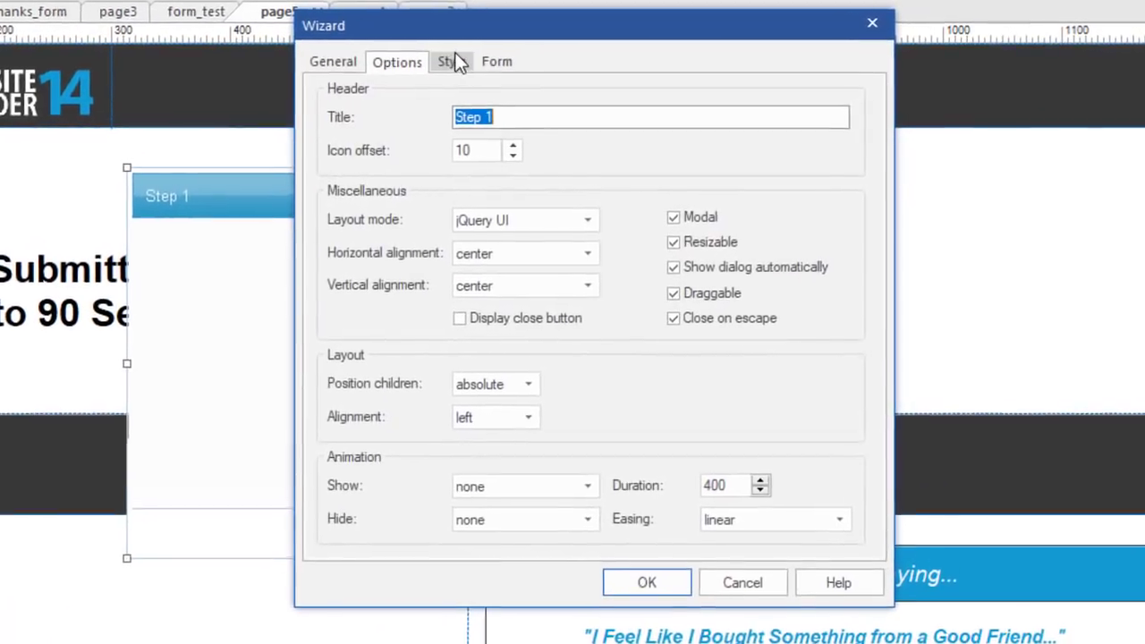
{"action": "left_click", "coordinate": [437, 59]}
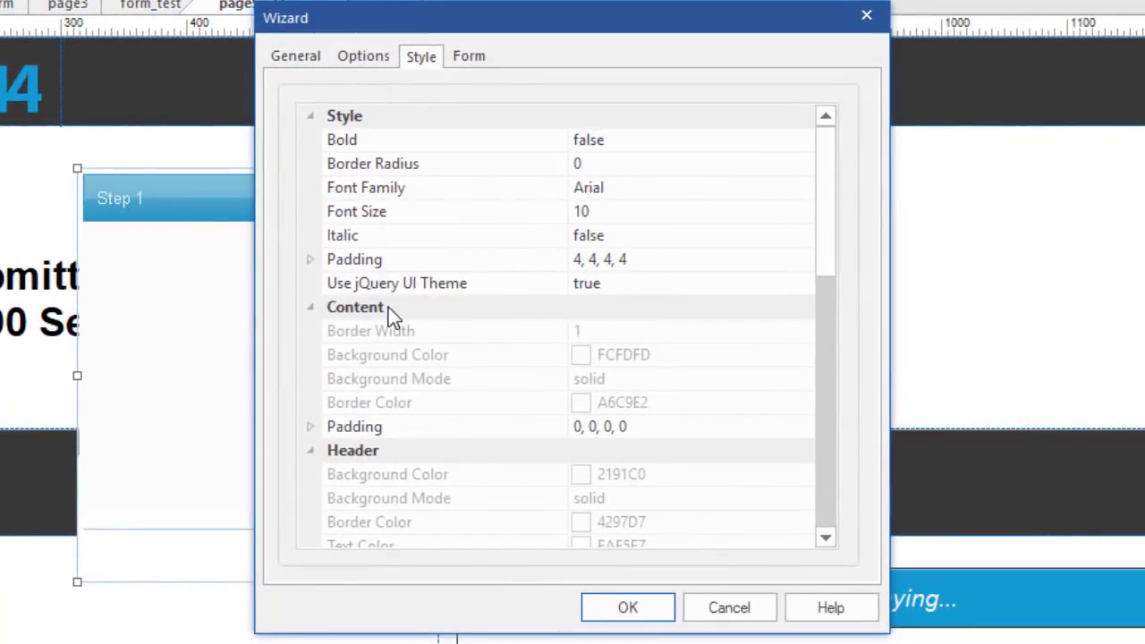
Set the wizard's Use jQuery UI Theme style to false and look through its content, header and clickable style properties.
{"action": "left_click", "coordinate": [586, 294]}
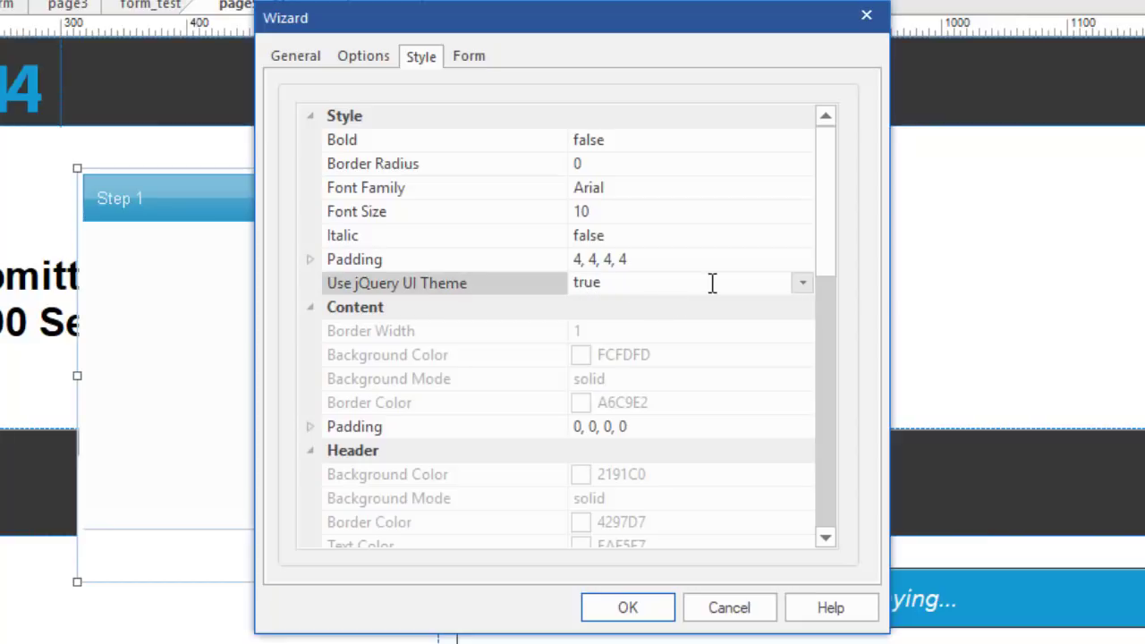
{"action": "left_click", "coordinate": [801, 282]}
{"action": "left_click", "coordinate": [612, 334]}
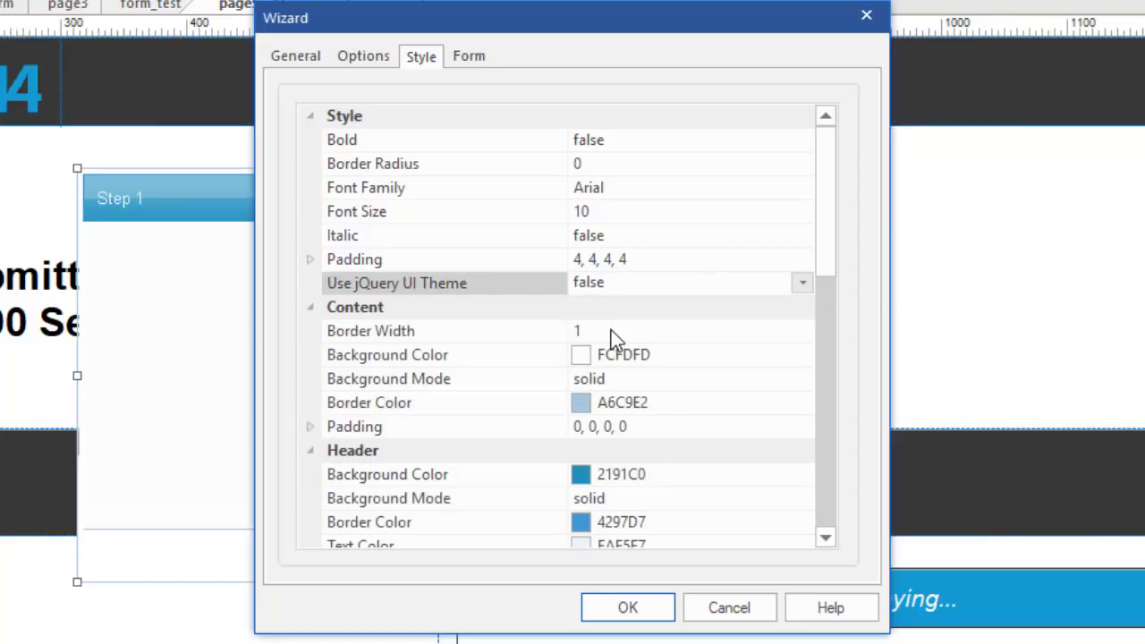
{"action": "scroll", "coordinate": [677, 393], "scroll_direction": "down", "scroll_amount": 3}
{"action": "scroll", "coordinate": [675, 398], "scroll_direction": "down", "scroll_amount": 1}
{"action": "scroll", "coordinate": [651, 518], "scroll_direction": "up", "scroll_amount": 3}
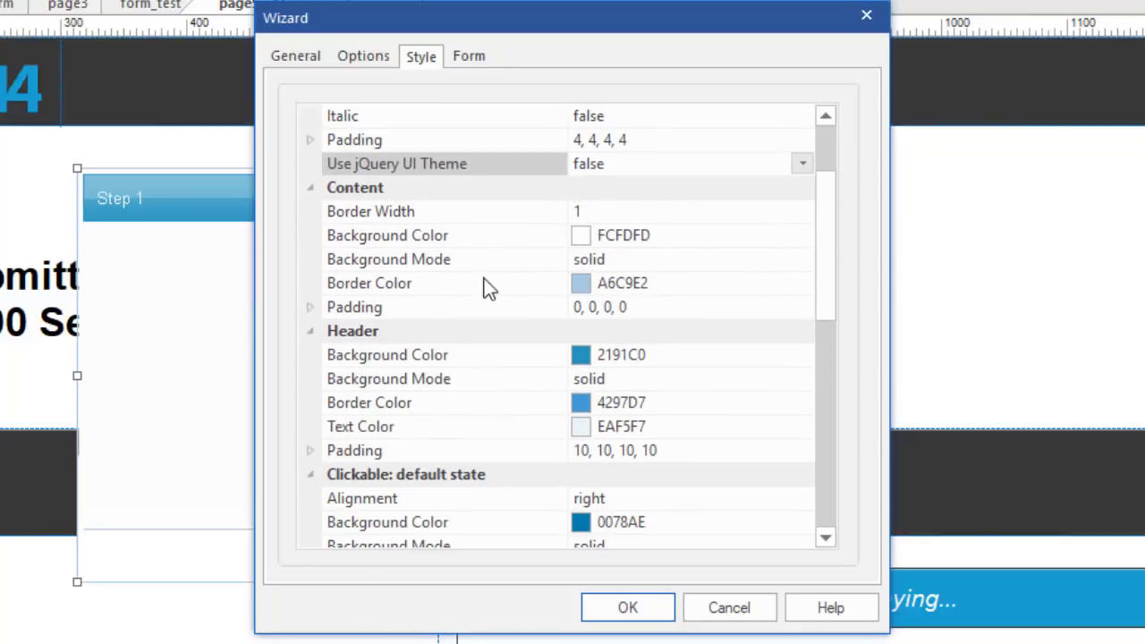
{"action": "scroll", "coordinate": [706, 179], "scroll_direction": "up", "scroll_amount": 1}
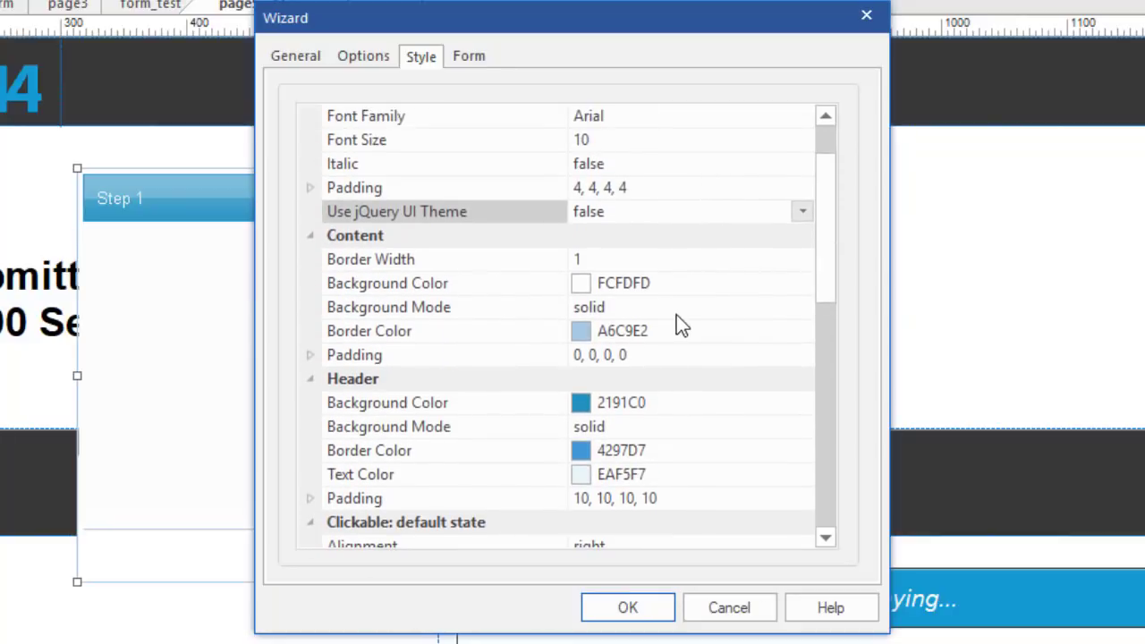
Set the wizard's Use jQuery UI Theme style back to true and close its properties without saving.
{"action": "left_click", "coordinate": [802, 212]}
{"action": "left_click", "coordinate": [620, 236]}
{"action": "left_click", "coordinate": [622, 237]}
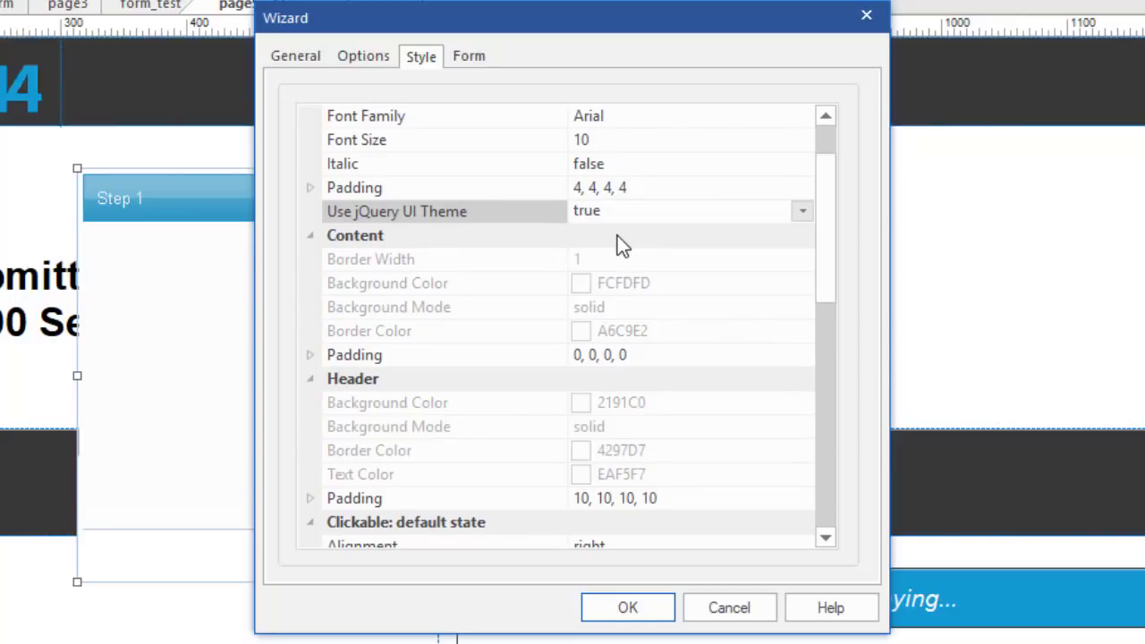
{"action": "left_click", "coordinate": [712, 608]}
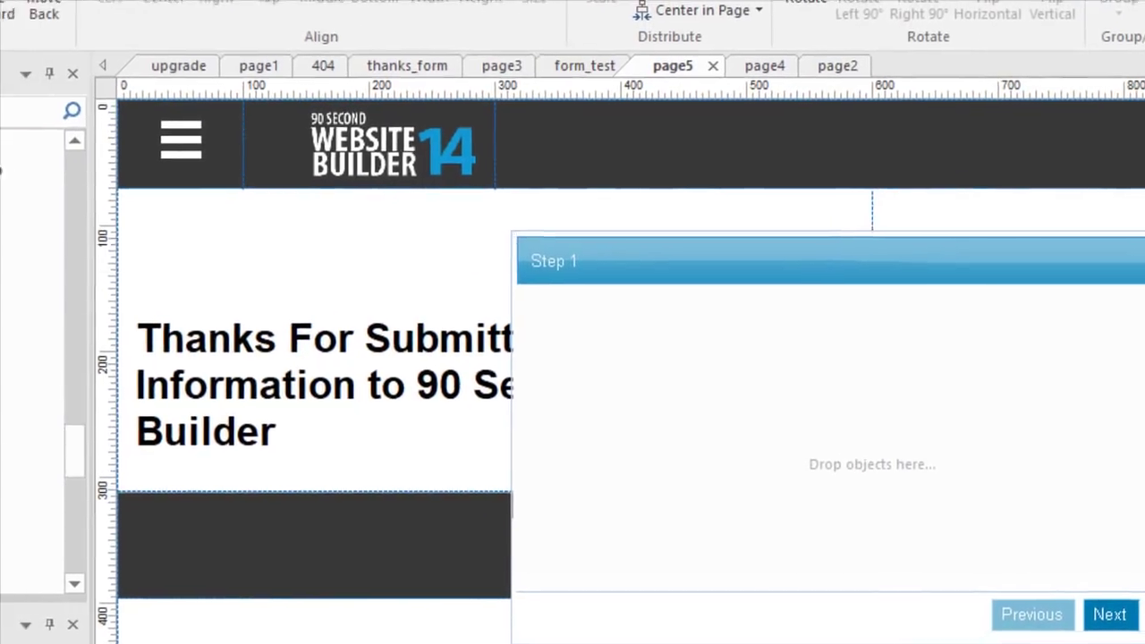
Open the style settings in page5's Page Properties and choose the swanky-purse jQuery UI theme.
{"action": "left_click", "coordinate": [168, 32]}
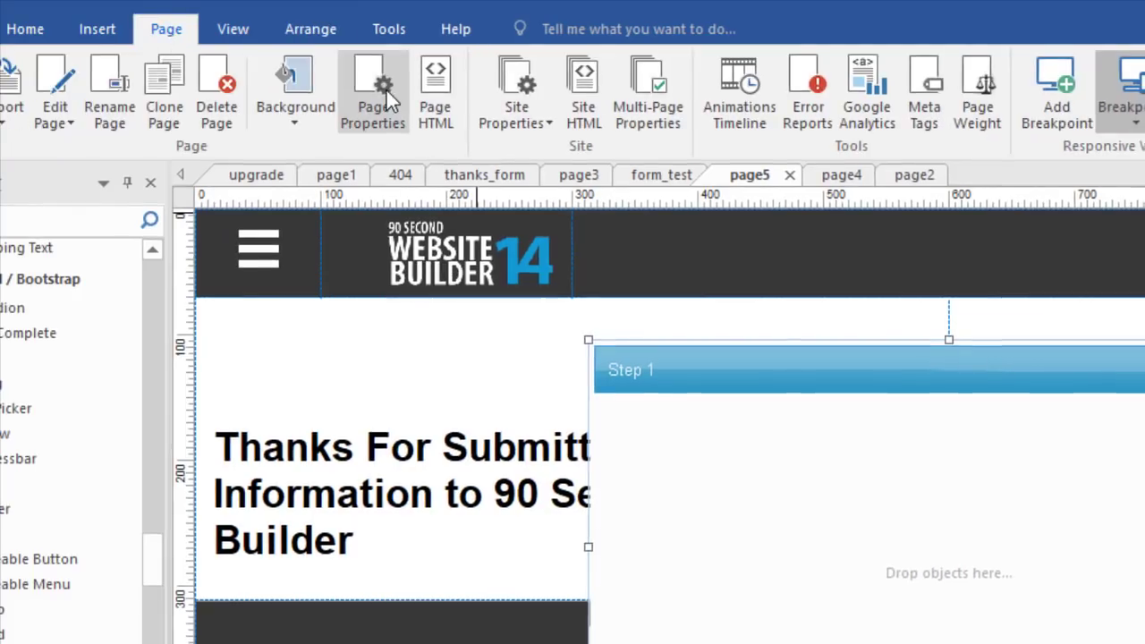
{"action": "left_click", "coordinate": [385, 88]}
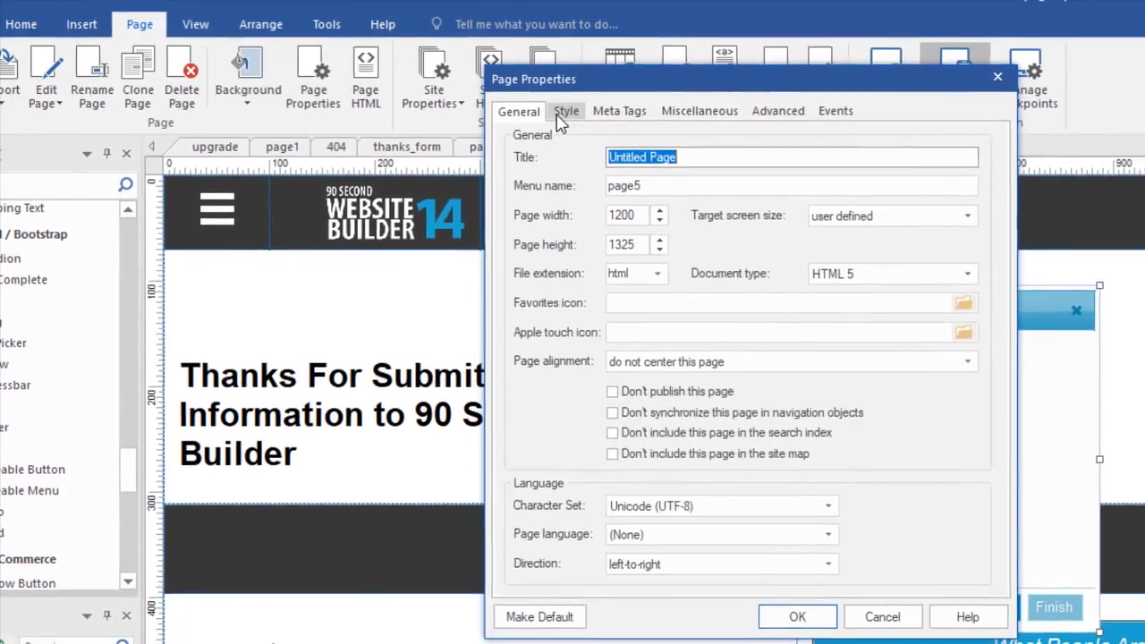
{"action": "left_click", "coordinate": [765, 287]}
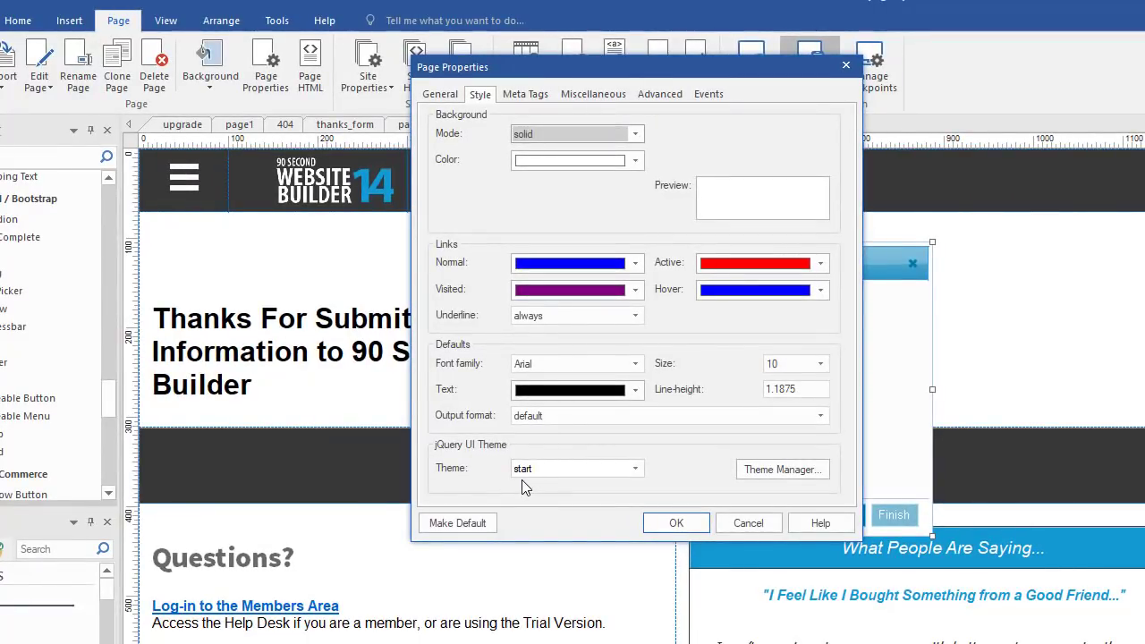
{"action": "left_click", "coordinate": [634, 469]}
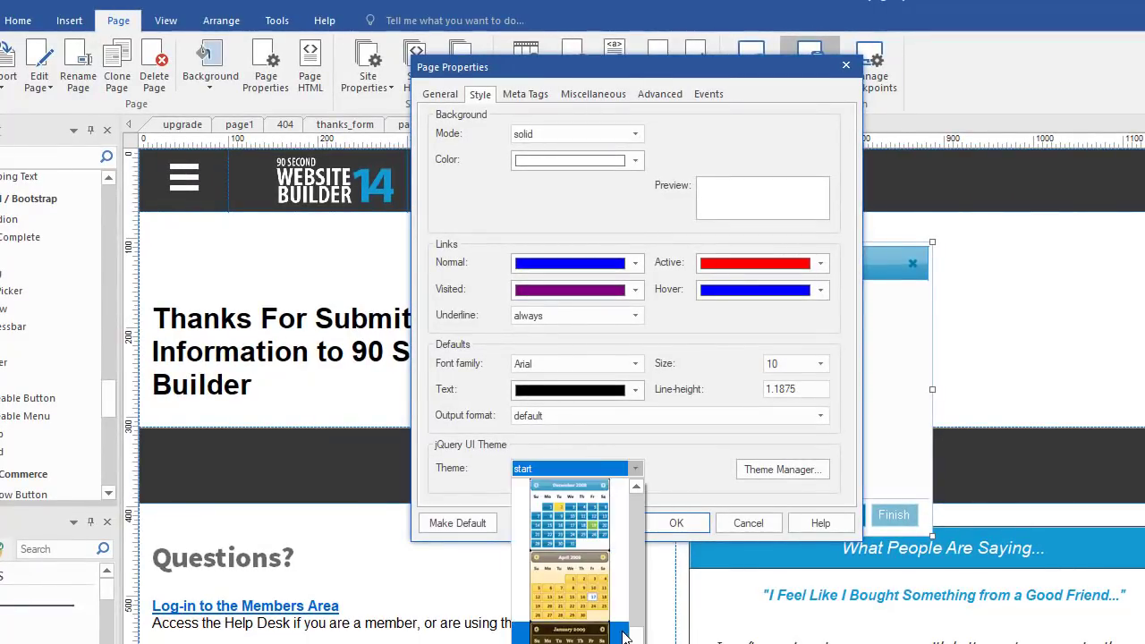
{"action": "scroll", "coordinate": [623, 626], "scroll_direction": "down", "scroll_amount": 3}
{"action": "left_click", "coordinate": [622, 535]}
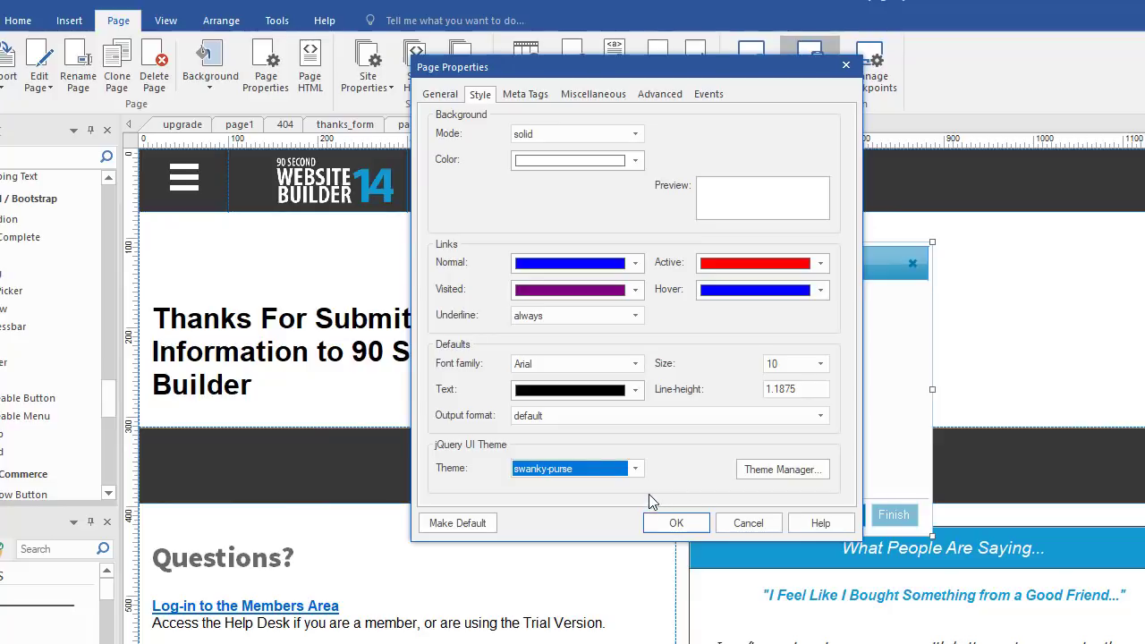
Browse previews such as eggplant, pepper-grinder and excite-bike in the jQuery UI Theme Manager, then leave it without changes.
{"action": "left_click", "coordinate": [748, 469]}
{"action": "left_click", "coordinate": [503, 269]}
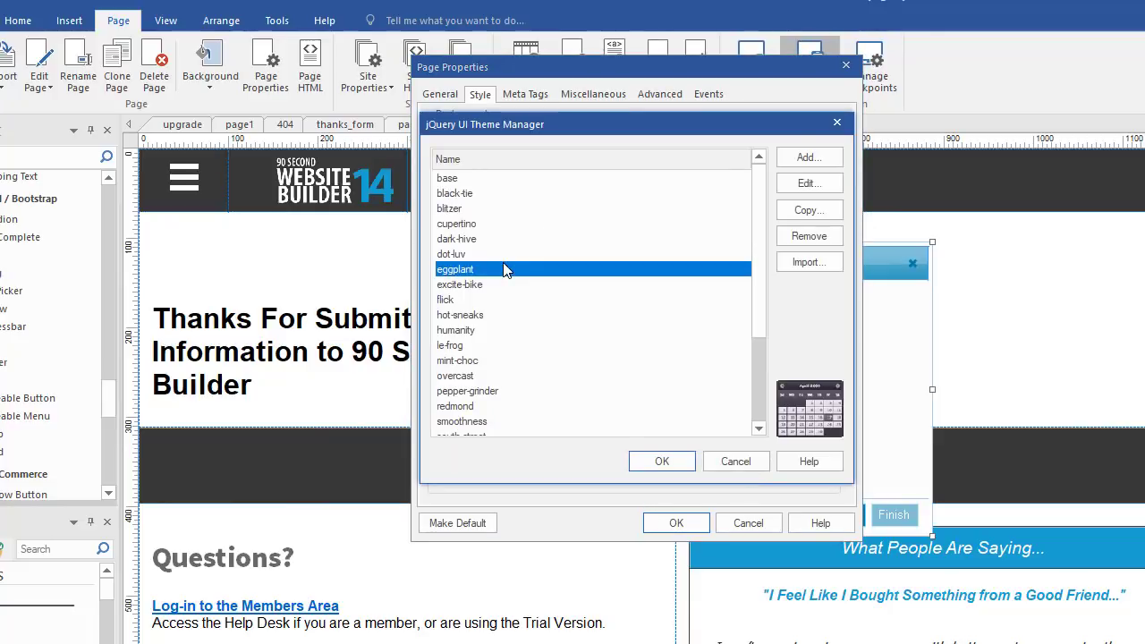
{"action": "left_click", "coordinate": [474, 300]}
{"action": "left_click", "coordinate": [483, 361]}
{"action": "left_click", "coordinate": [482, 391]}
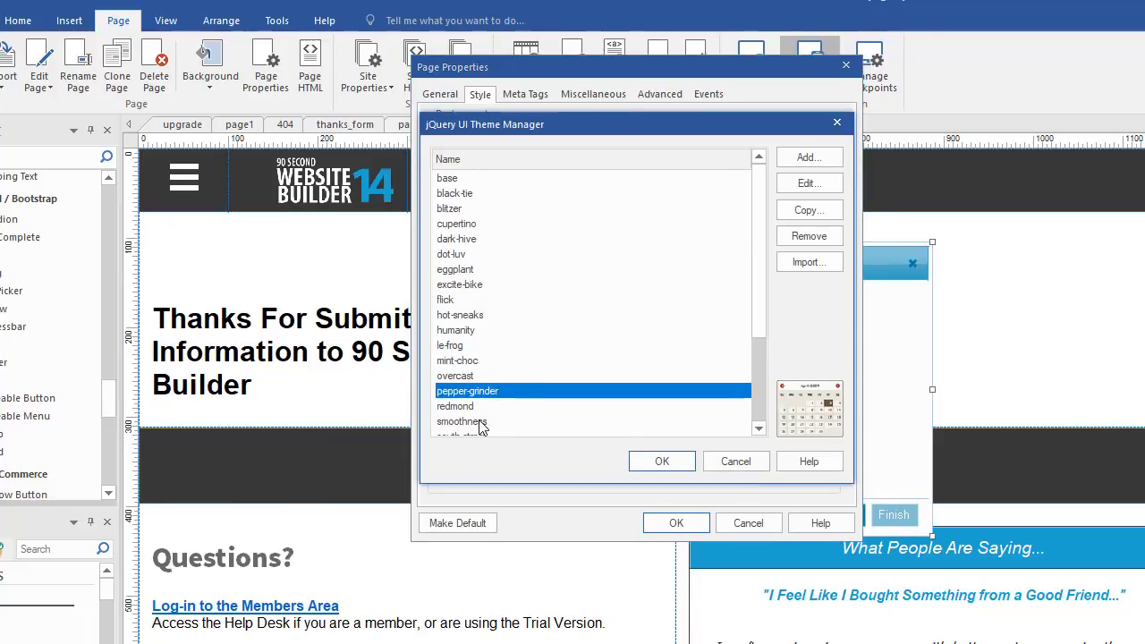
{"action": "left_click", "coordinate": [480, 422]}
{"action": "left_click", "coordinate": [480, 301]}
{"action": "left_click", "coordinate": [478, 284]}
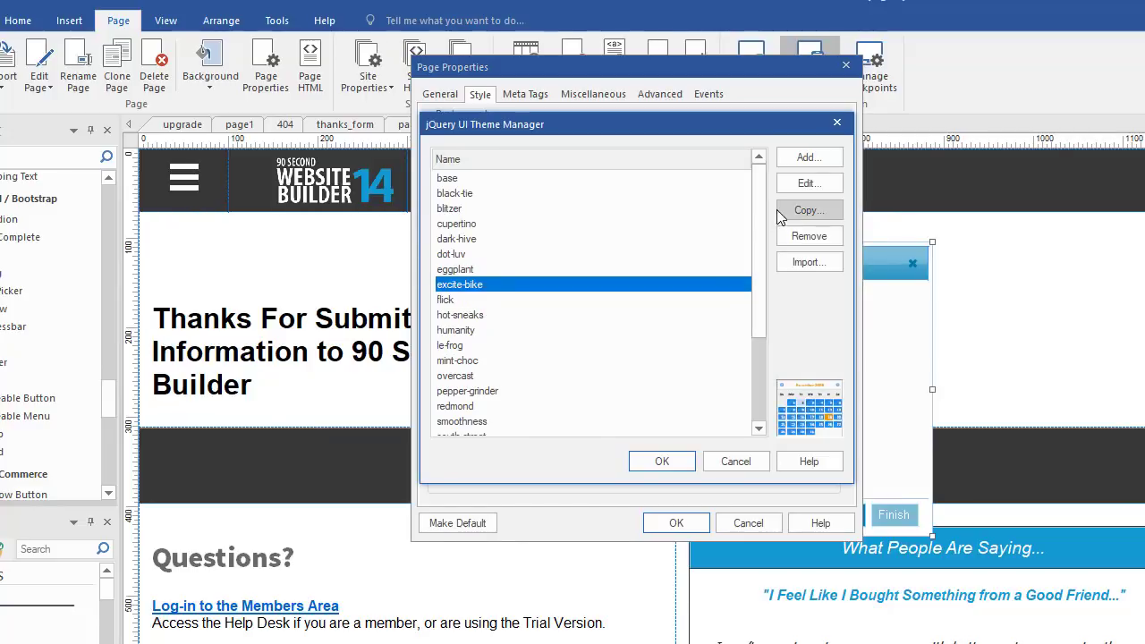
{"action": "left_click", "coordinate": [754, 461]}
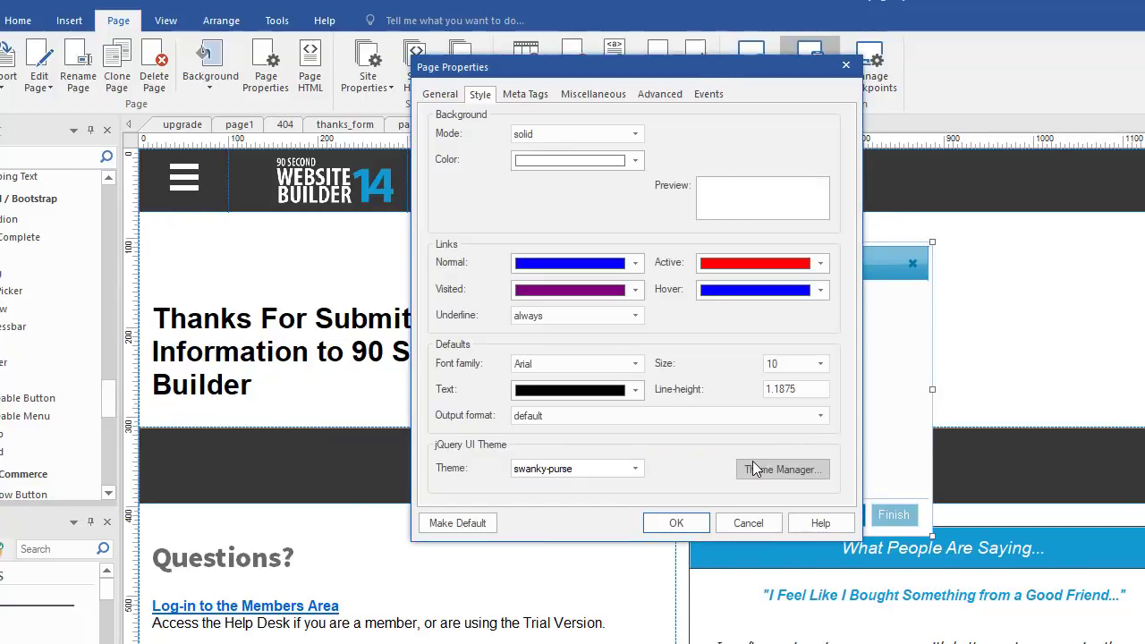
Set the page's jQuery UI theme to start and apply the page properties.
{"action": "left_click", "coordinate": [634, 469]}
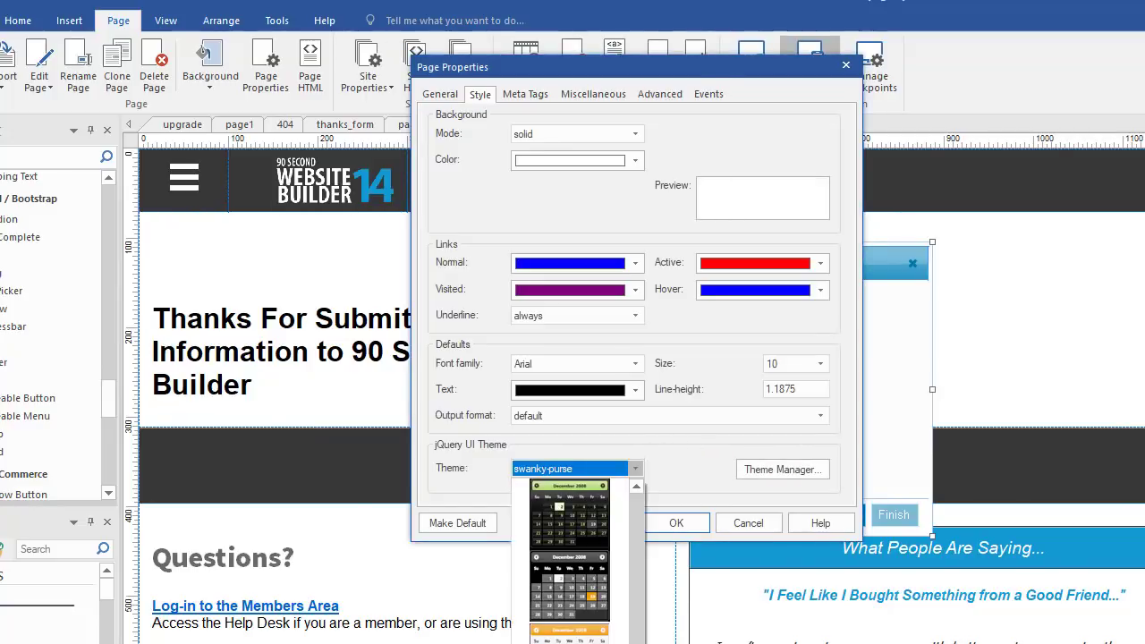
{"action": "scroll", "coordinate": [619, 606], "scroll_direction": "up", "scroll_amount": 1}
{"action": "scroll", "coordinate": [620, 606], "scroll_direction": "up", "scroll_amount": 1}
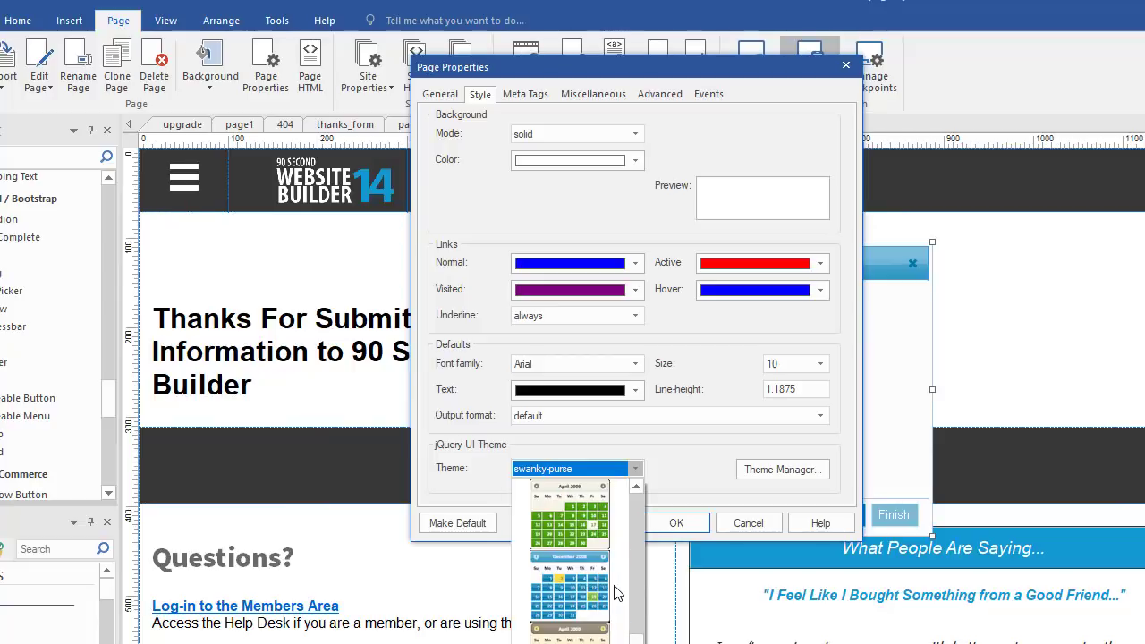
{"action": "left_click", "coordinate": [580, 588]}
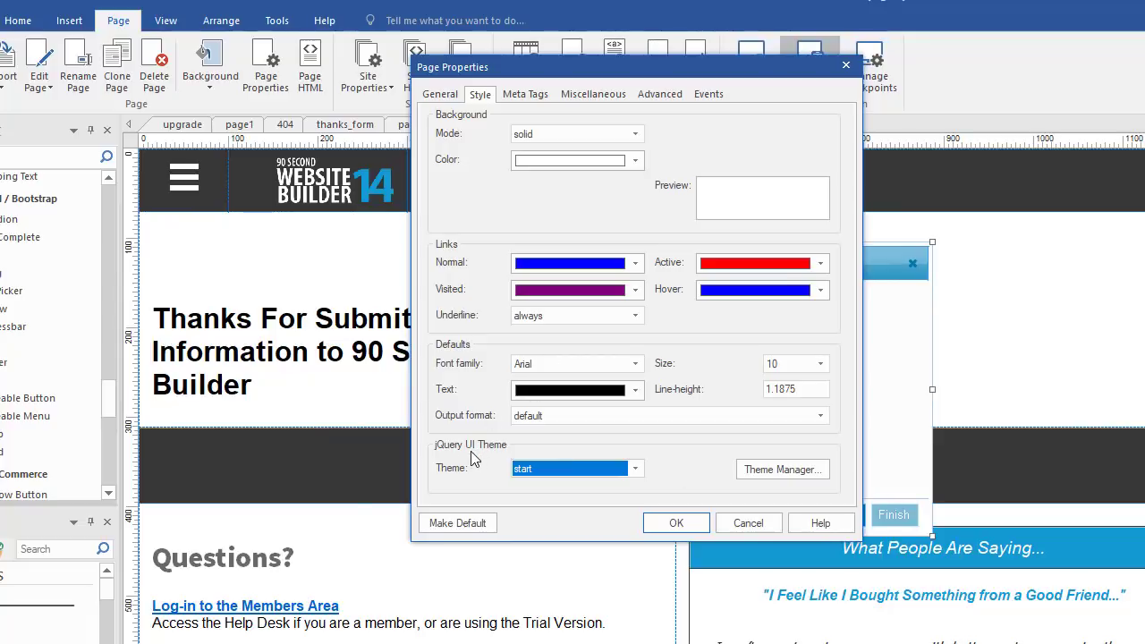
{"action": "left_click", "coordinate": [675, 524]}
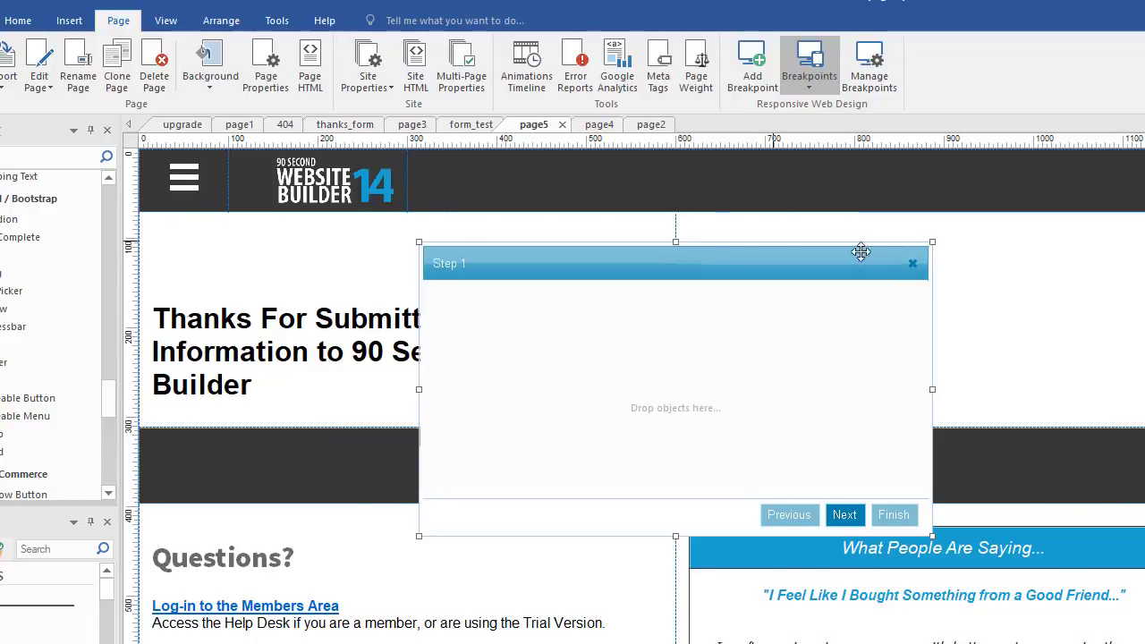
Open the Wizard object's option settings and change its layout mode to Bootstrap.
{"action": "double_click", "coordinate": [723, 261]}
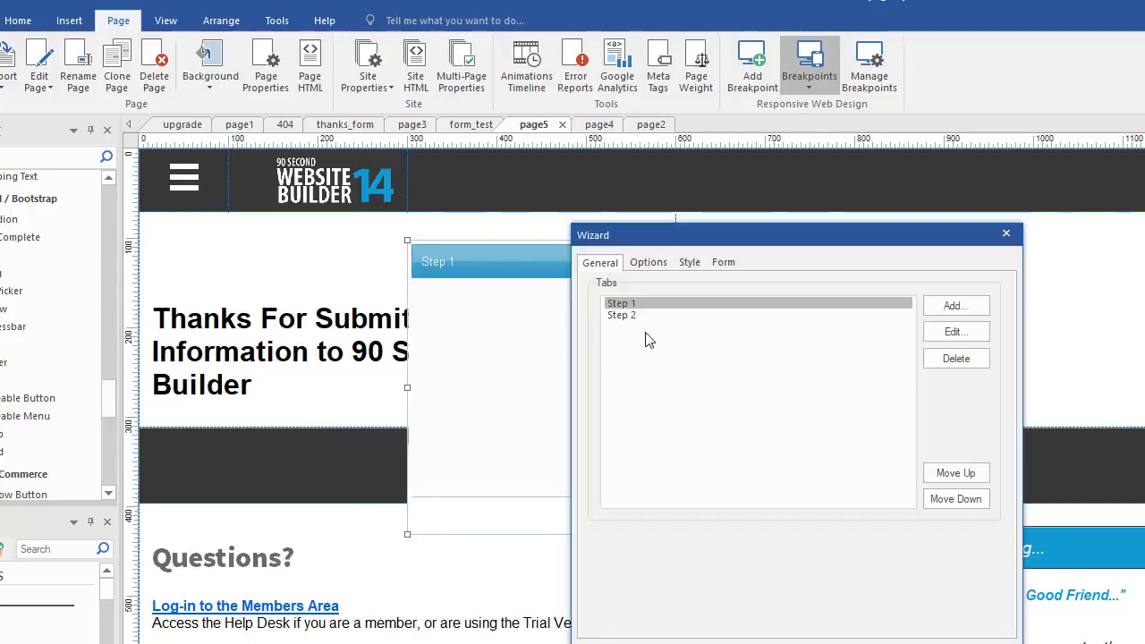
{"action": "left_click", "coordinate": [649, 262]}
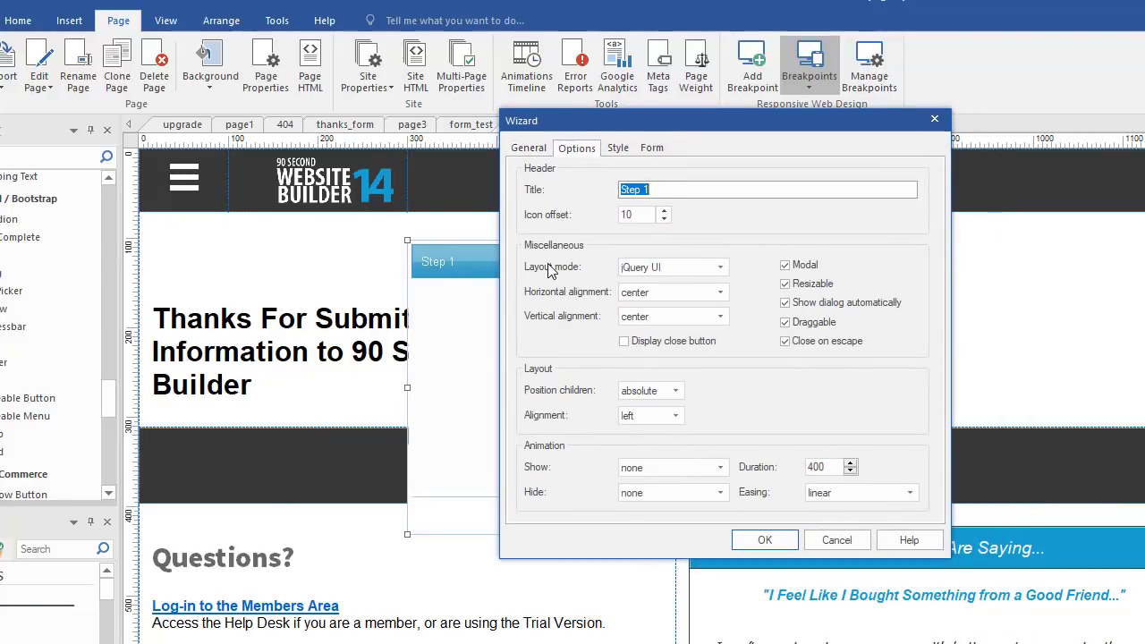
{"action": "left_click", "coordinate": [713, 270]}
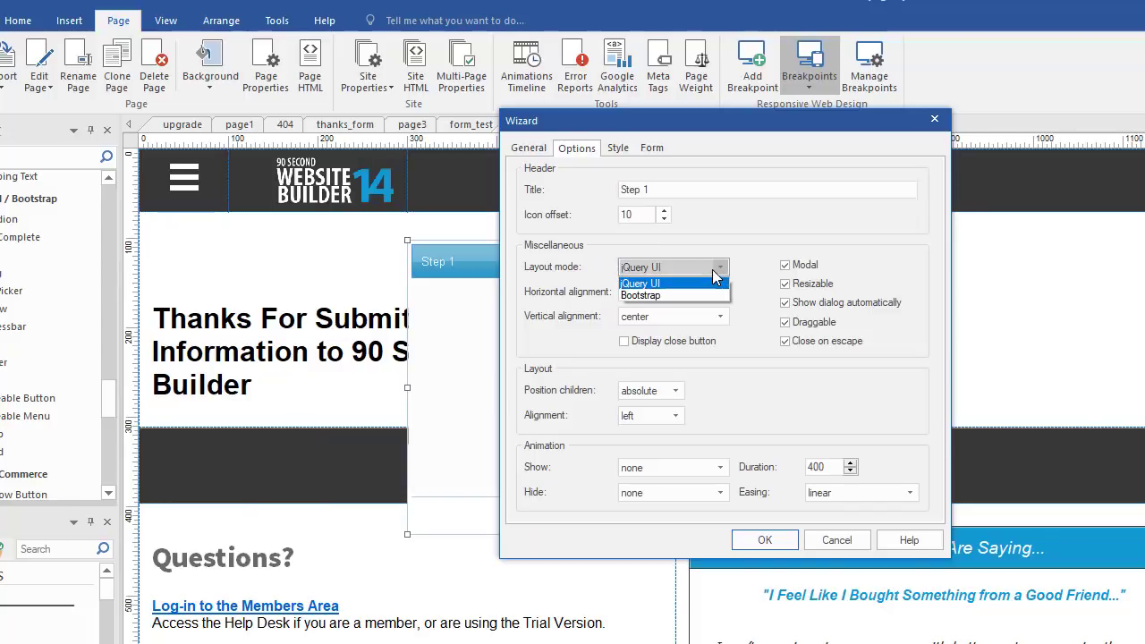
{"action": "left_click", "coordinate": [670, 296]}
{"action": "left_click_drag", "start_coordinate": [720, 124], "coordinate": [711, 102]}
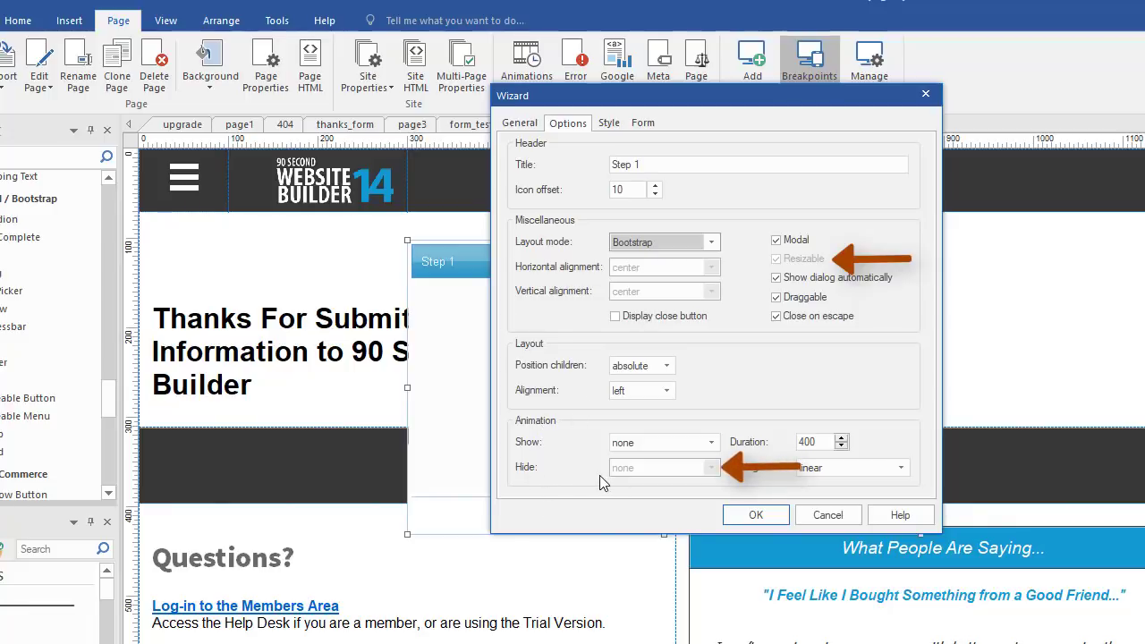
Compare the jQuery UI and Bootstrap layout modes, set the wizard to jQuery UI and apply its properties.
{"action": "left_click", "coordinate": [711, 242]}
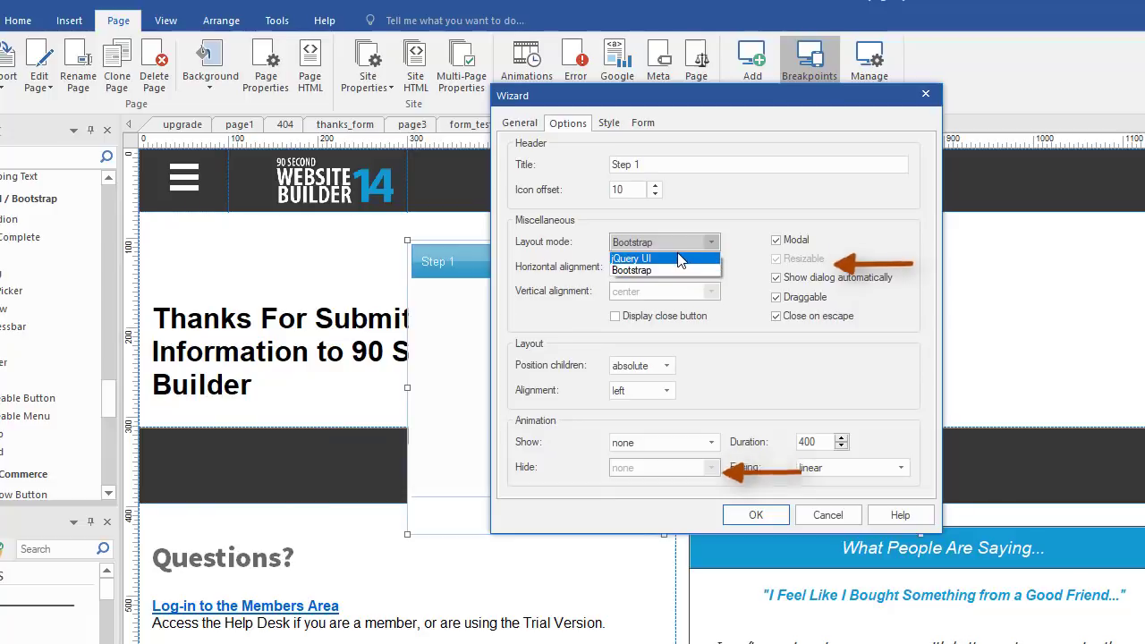
{"action": "left_click", "coordinate": [680, 258]}
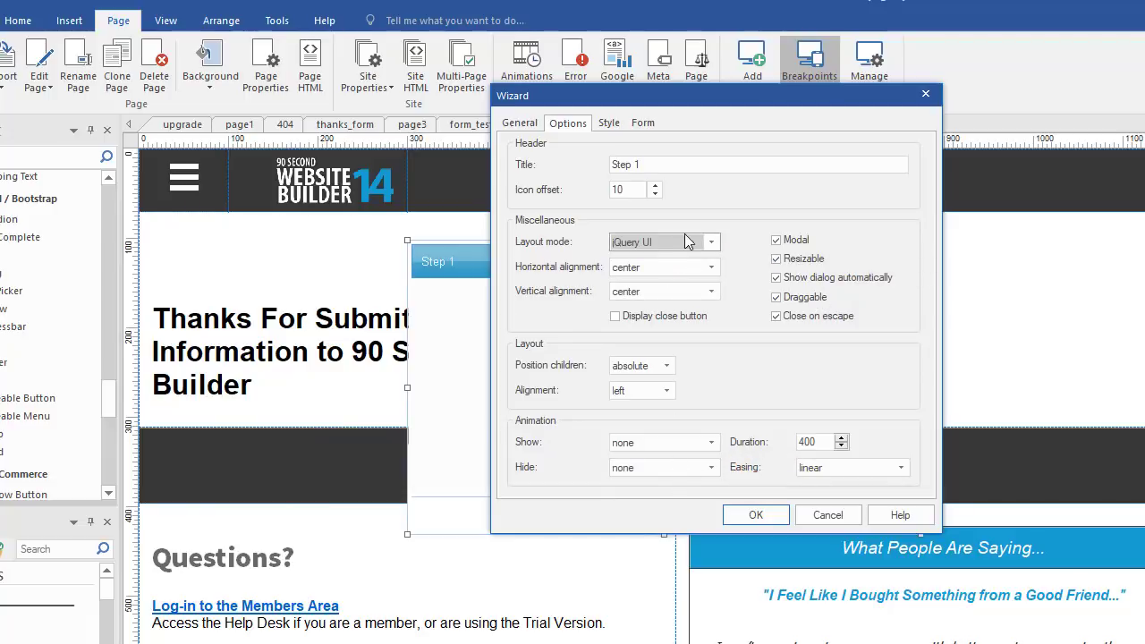
{"action": "scroll", "coordinate": [672, 240], "scroll_direction": "down", "scroll_amount": 1}
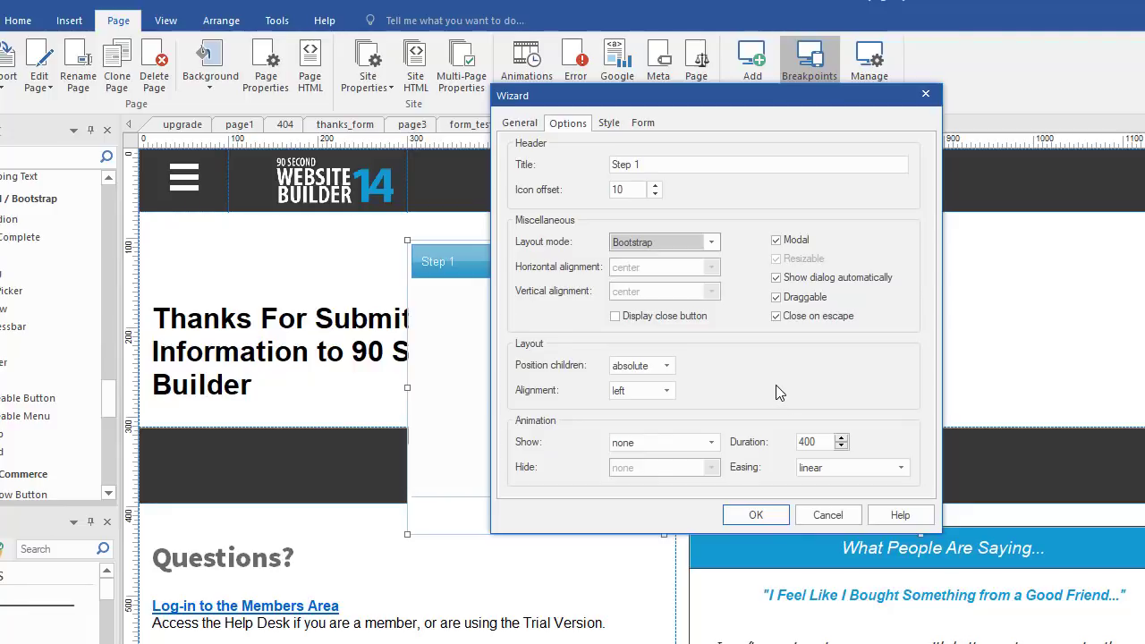
{"action": "left_click", "coordinate": [711, 243]}
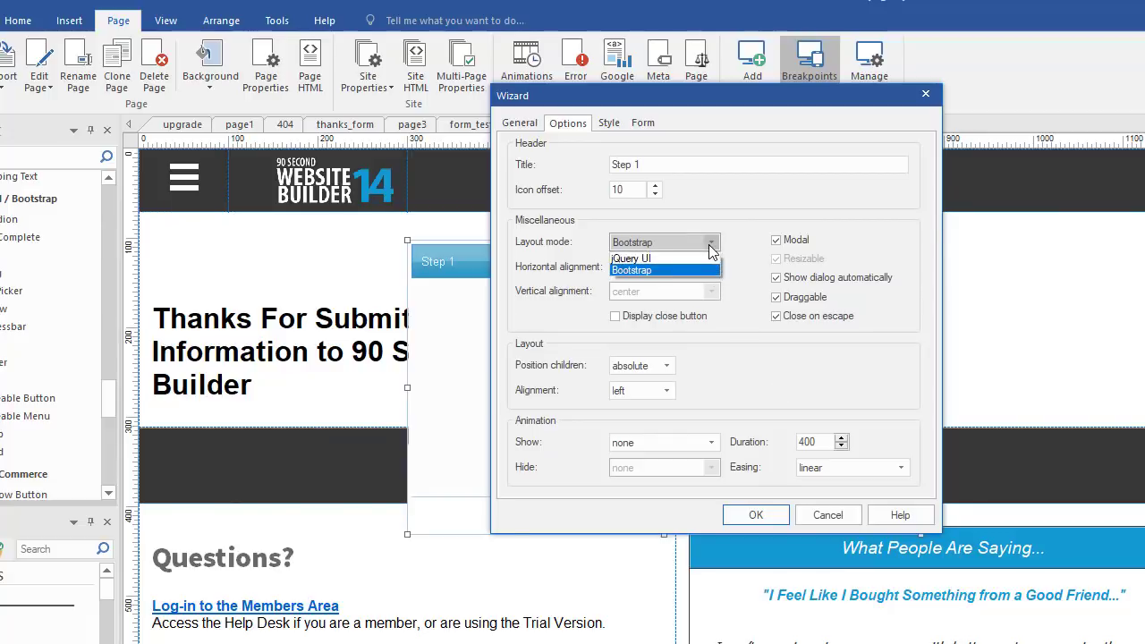
{"action": "left_click", "coordinate": [666, 258]}
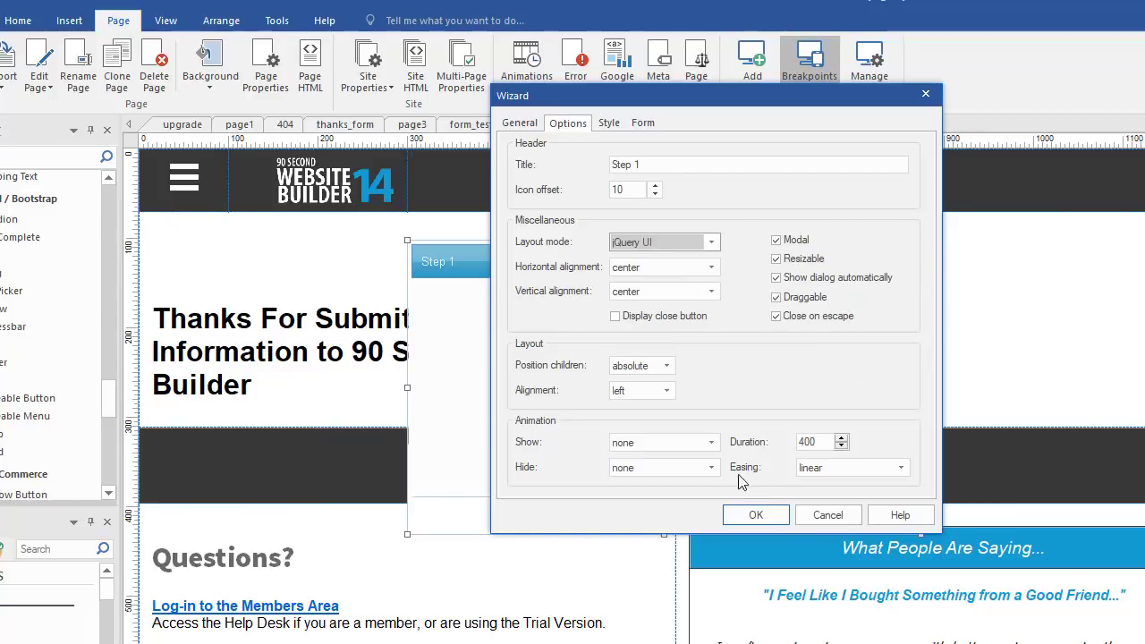
{"action": "left_click", "coordinate": [754, 514]}
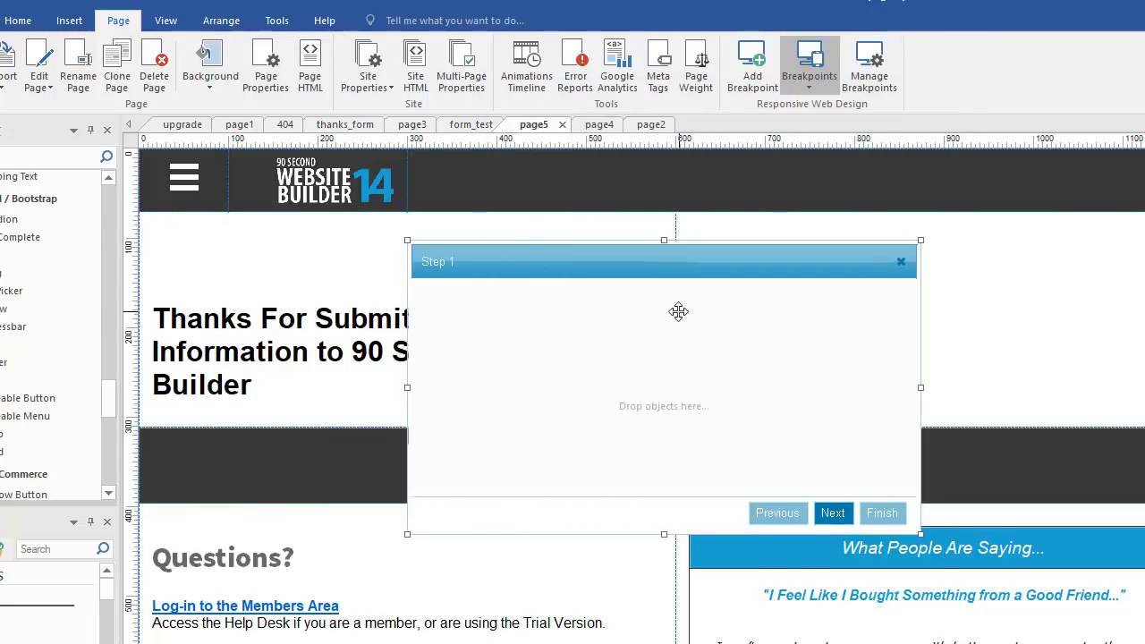
Review the wizard's Modal setting among its options and close the properties with the settings as they are.
{"action": "double_click", "coordinate": [655, 364]}
{"action": "left_click", "coordinate": [662, 261]}
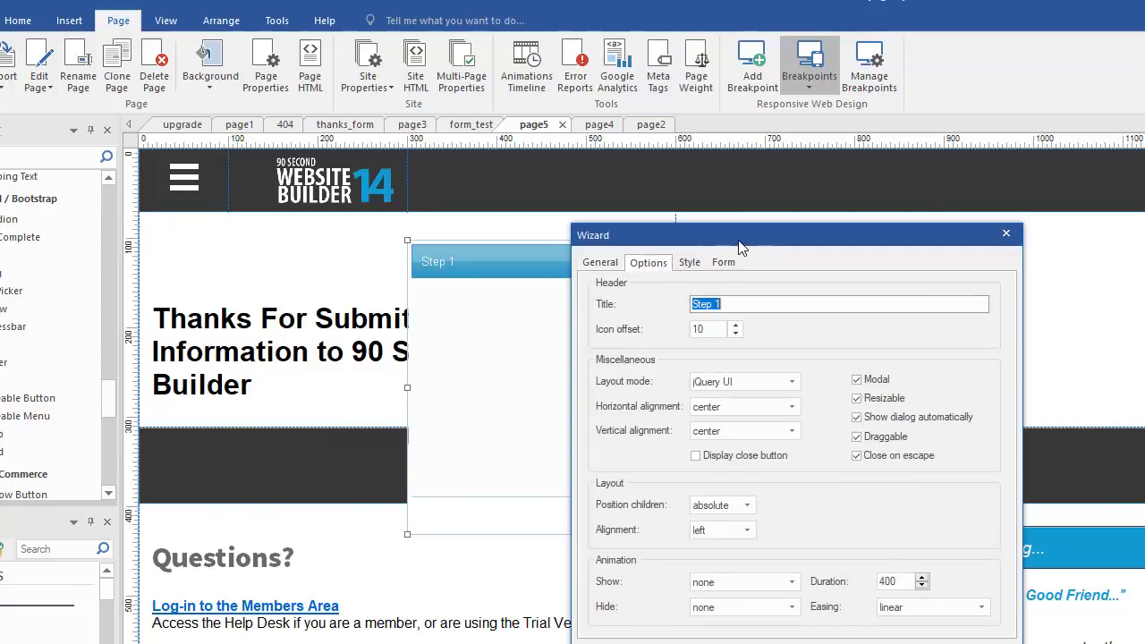
{"action": "left_click_drag", "start_coordinate": [734, 234], "coordinate": [673, 118]}
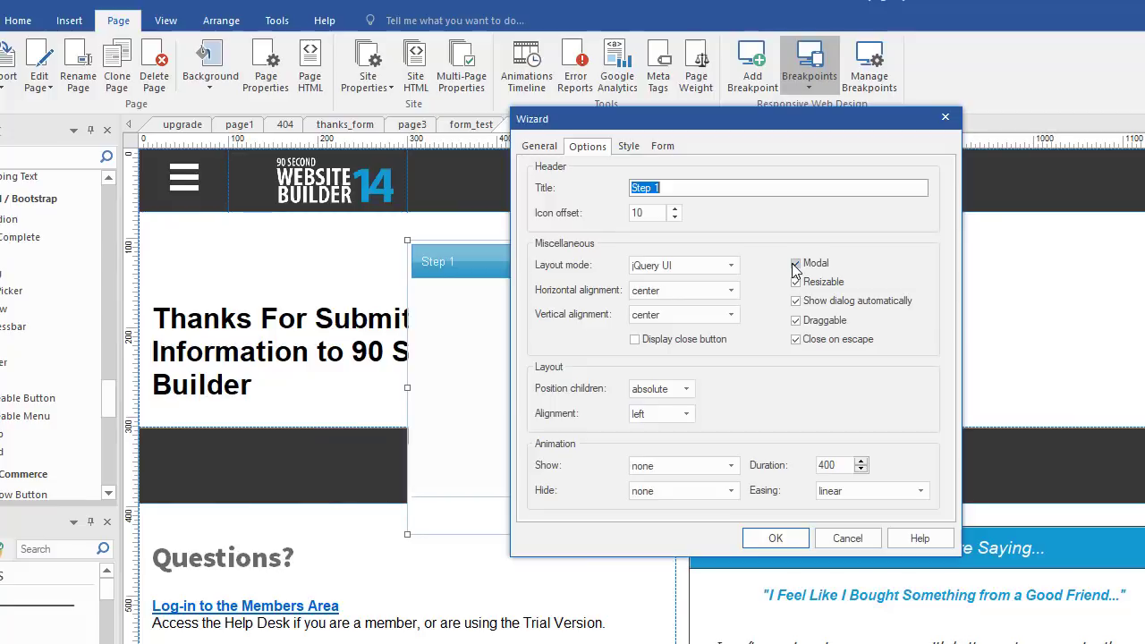
{"action": "left_click", "coordinate": [791, 535]}
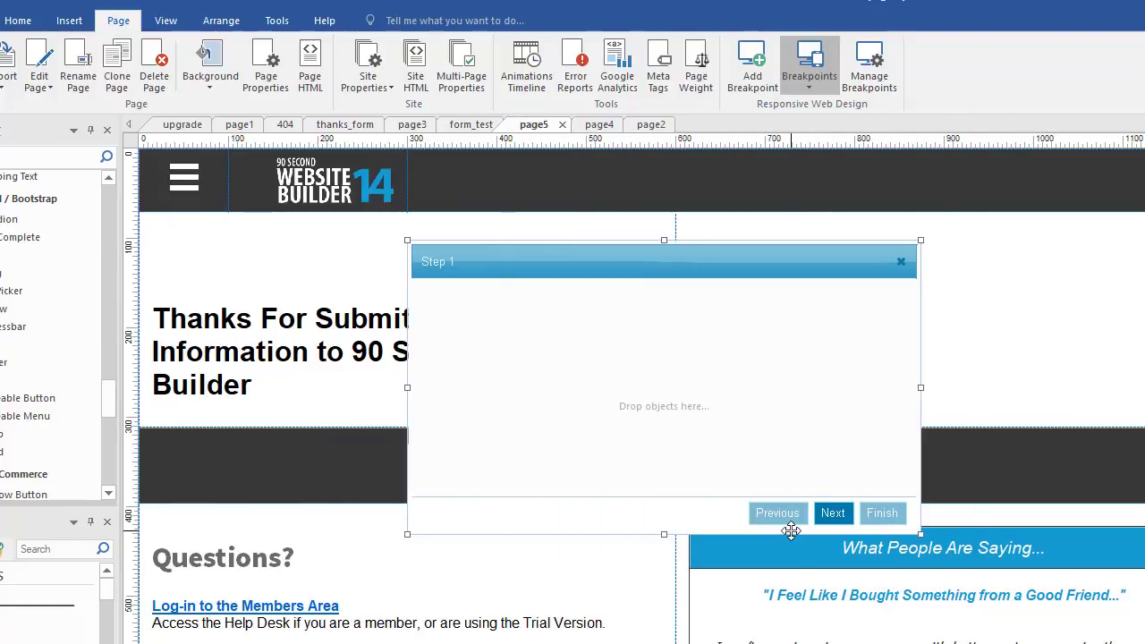
Preview page5 in the browser, step forward and back through the wizard, close its dialog and return to the page editor.
{"action": "key", "text": "F5"}
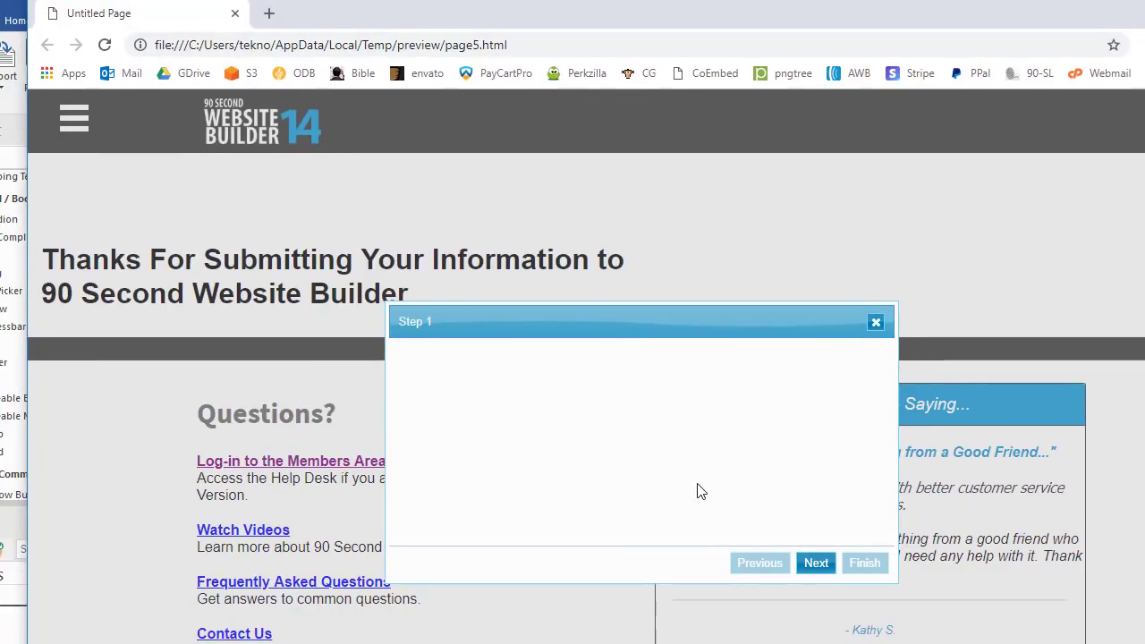
{"action": "left_click", "coordinate": [814, 580]}
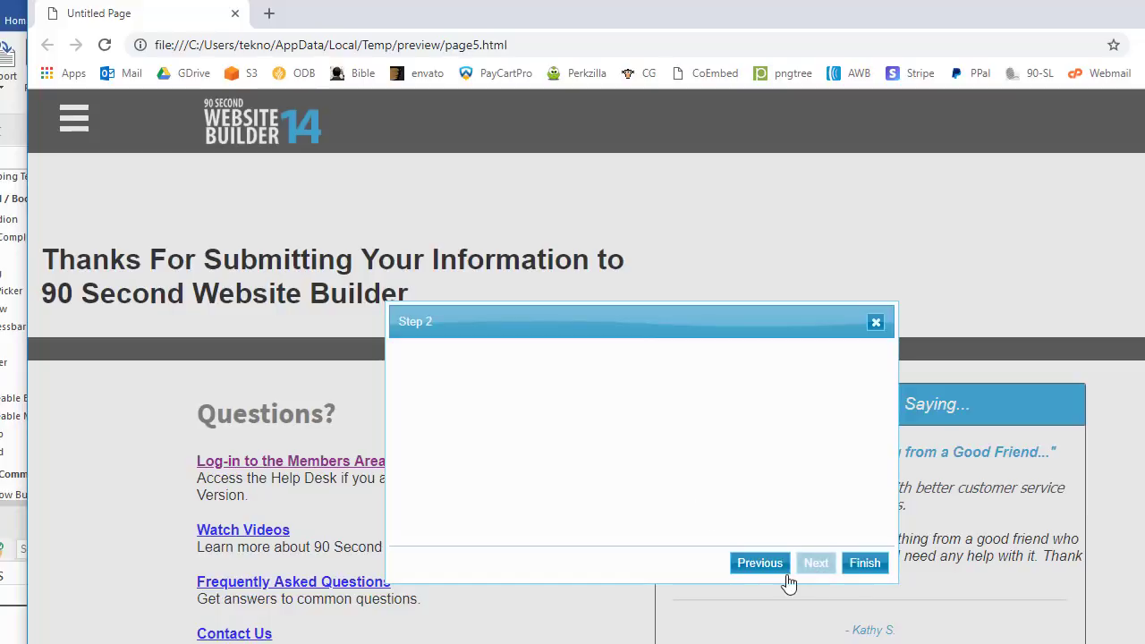
{"action": "left_click", "coordinate": [776, 569]}
{"action": "left_click", "coordinate": [805, 566]}
{"action": "left_click", "coordinate": [877, 326]}
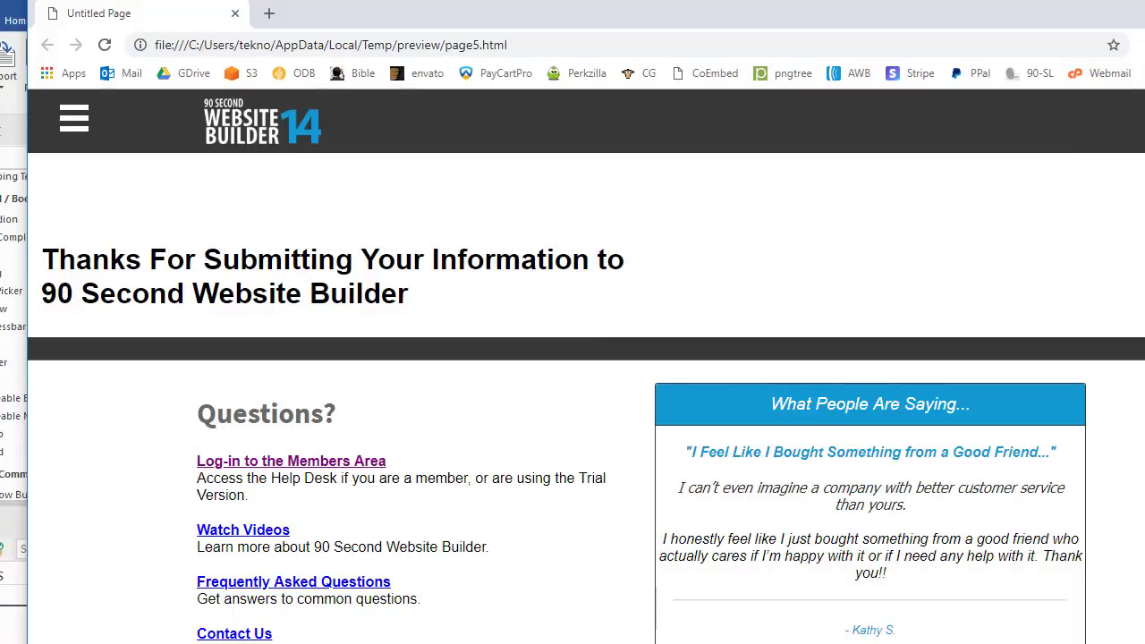
{"action": "key", "text": "alt+Tab"}
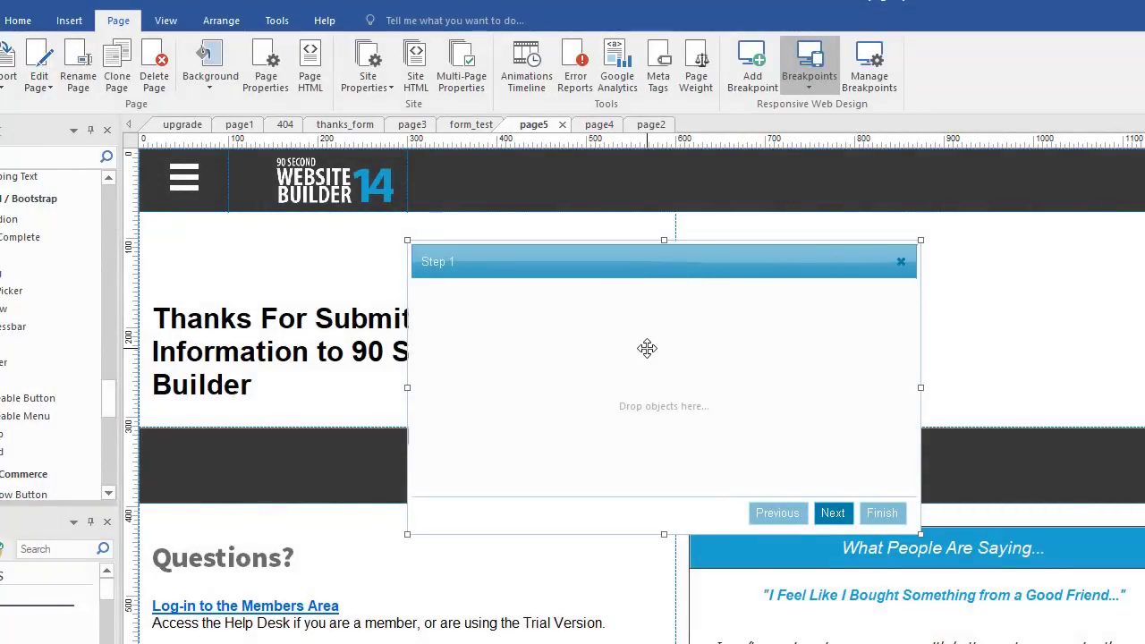
Disable Show dialog automatically in the wizard's options, apply it, and close the browser preview of page5.
{"action": "double_click", "coordinate": [647, 348]}
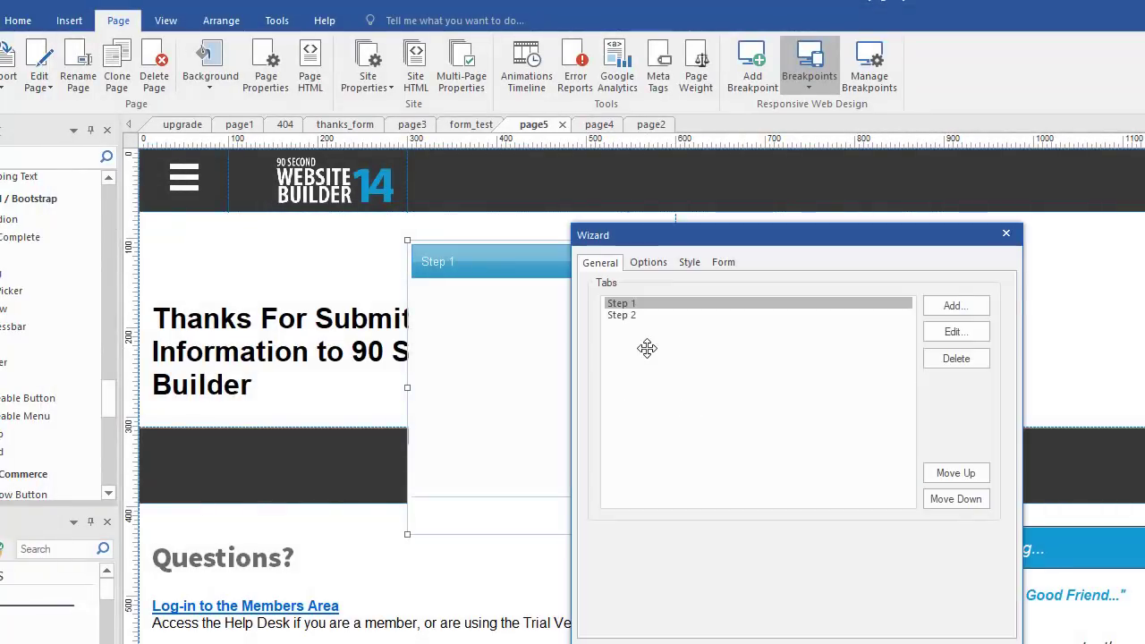
{"action": "left_click", "coordinate": [640, 266]}
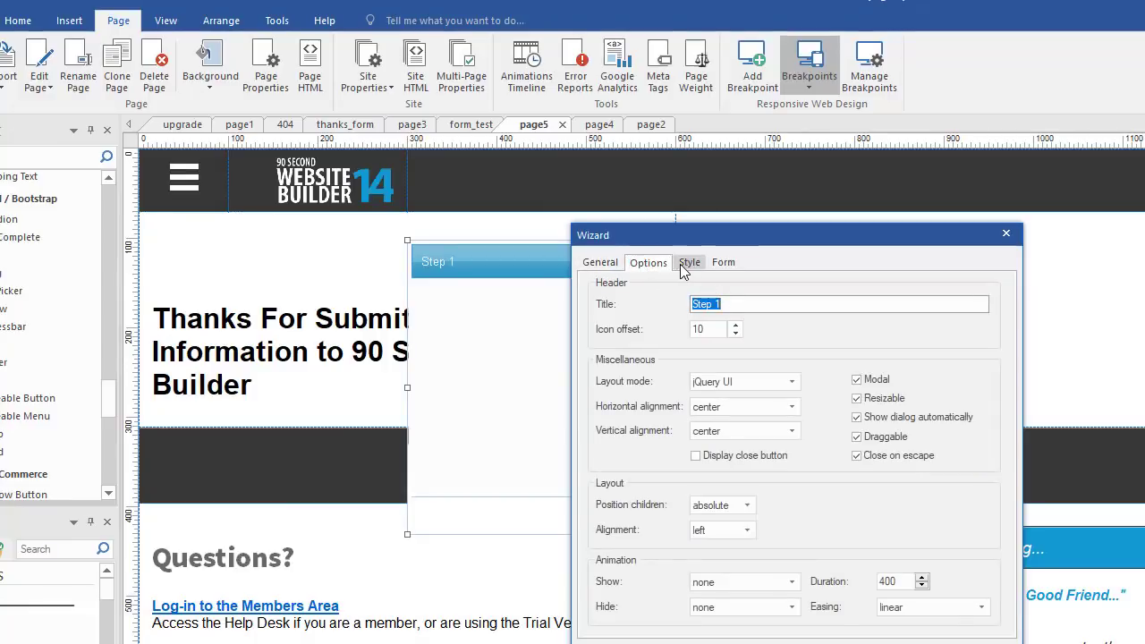
{"action": "left_click_drag", "start_coordinate": [836, 236], "coordinate": [809, 182]}
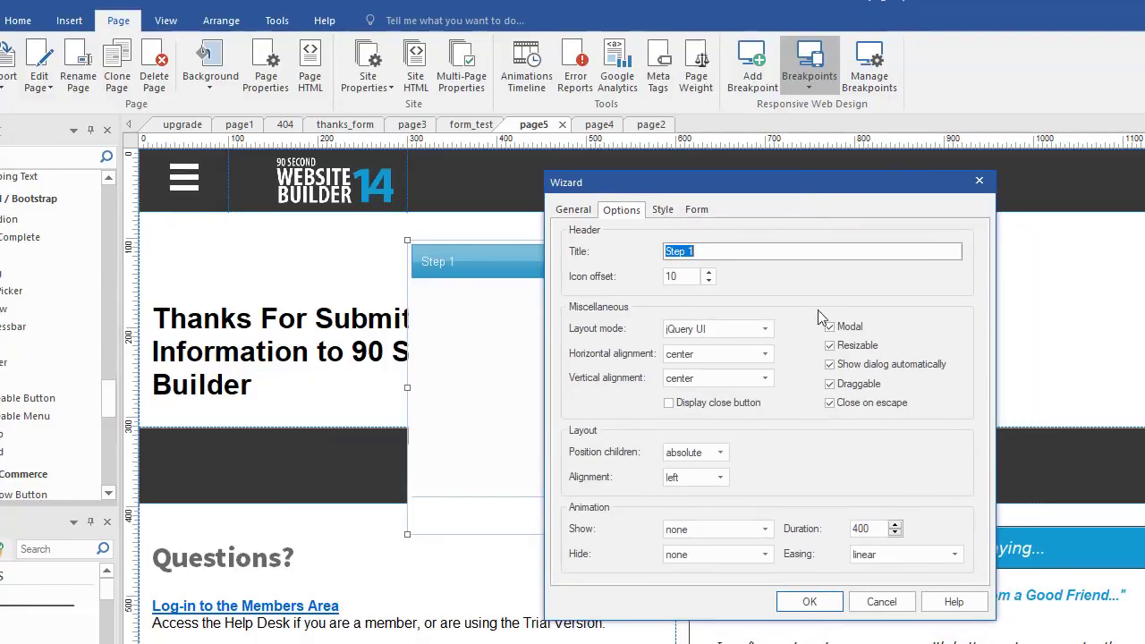
{"action": "left_click", "coordinate": [830, 366]}
{"action": "left_click", "coordinate": [831, 366]}
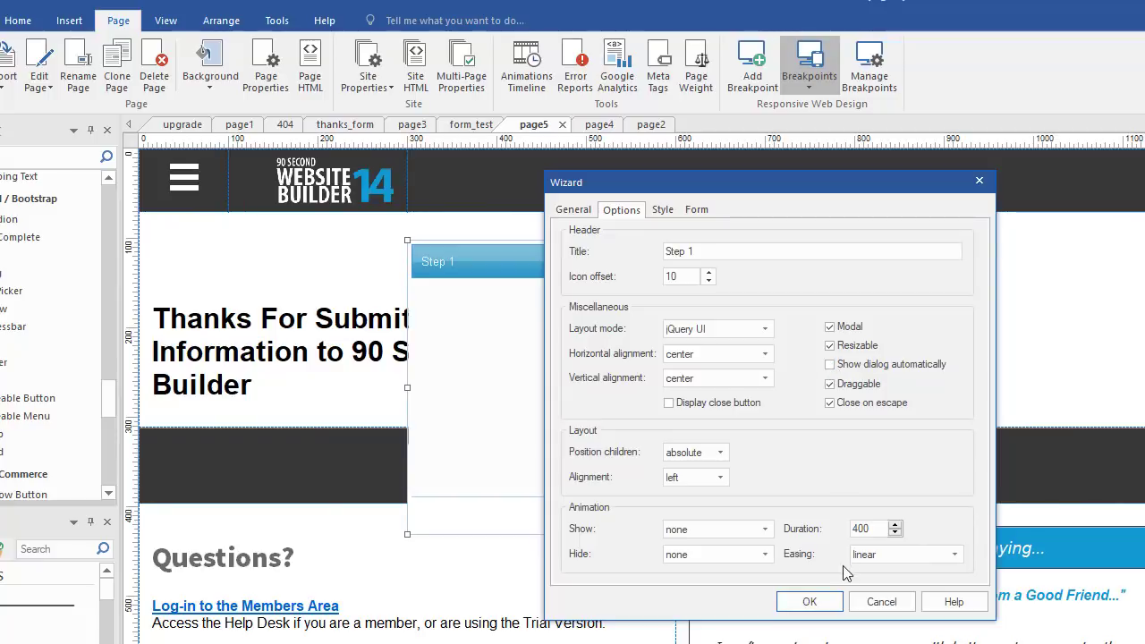
{"action": "left_click", "coordinate": [831, 602]}
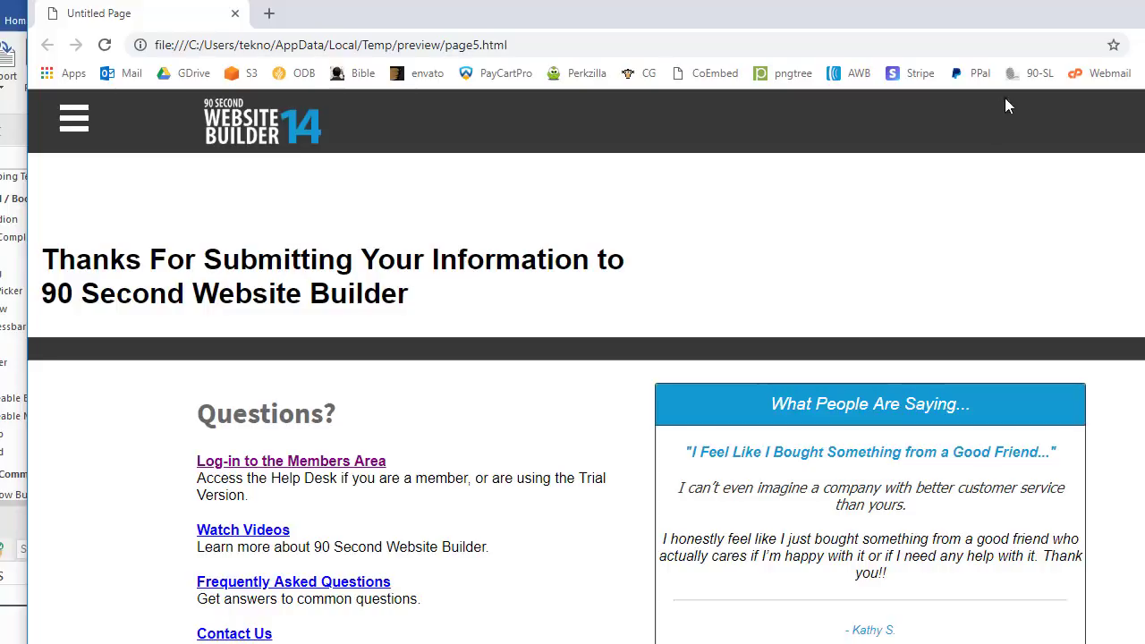
{"action": "key", "text": "alt+F4"}
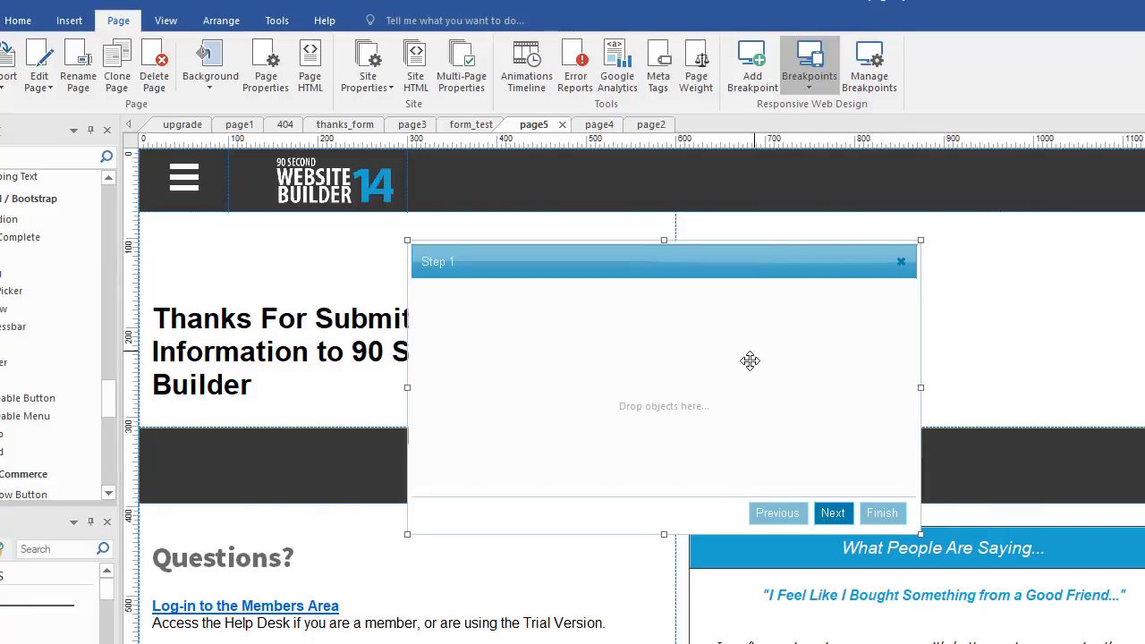
Enable Show dialog automatically in the wizard's options and apply the change.
{"action": "double_click", "coordinate": [750, 362]}
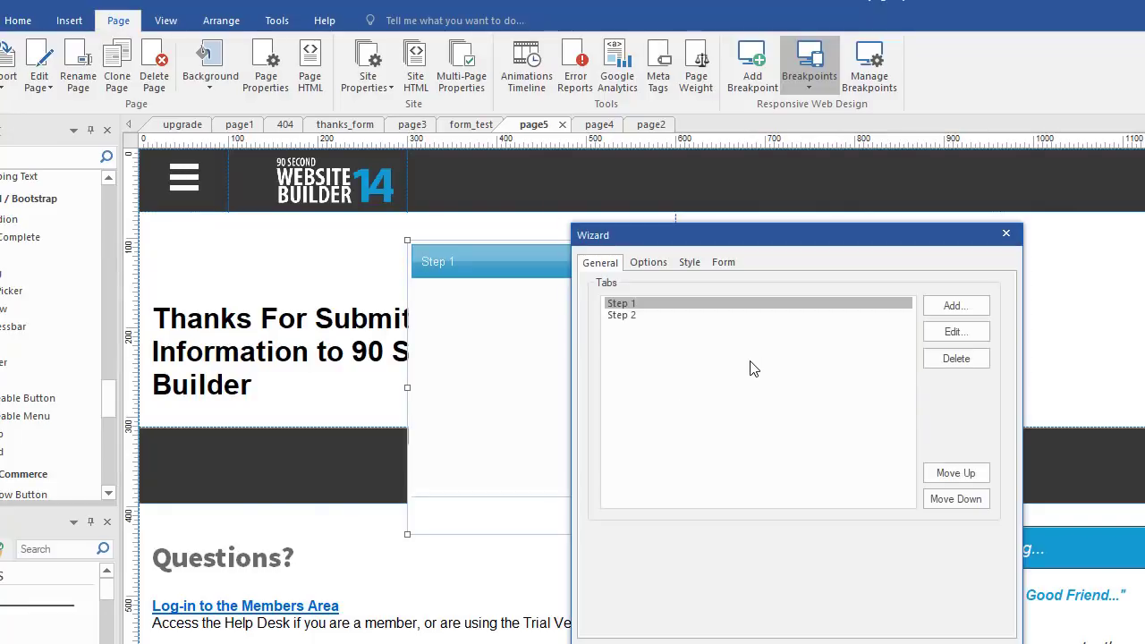
{"action": "left_click", "coordinate": [688, 262]}
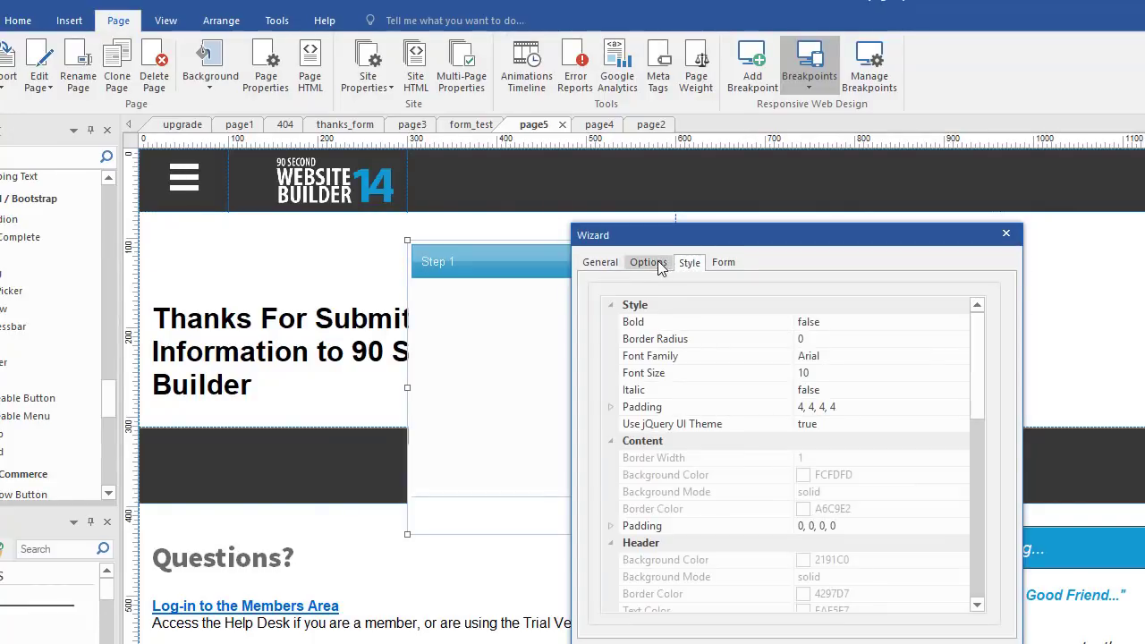
{"action": "left_click", "coordinate": [649, 262]}
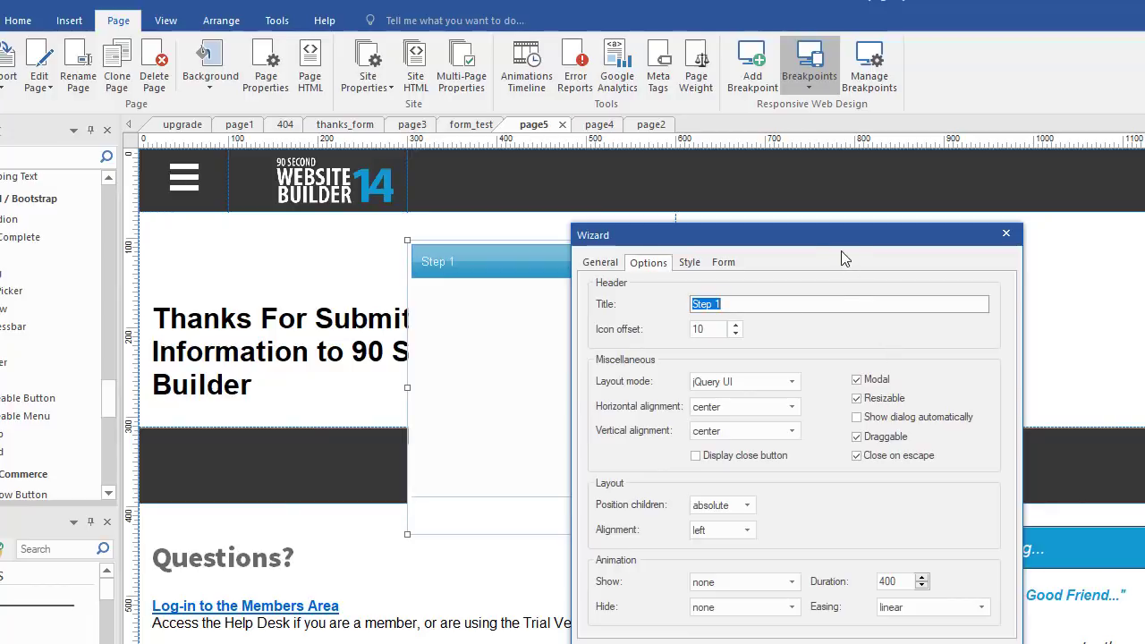
{"action": "left_click_drag", "start_coordinate": [835, 228], "coordinate": [811, 159]}
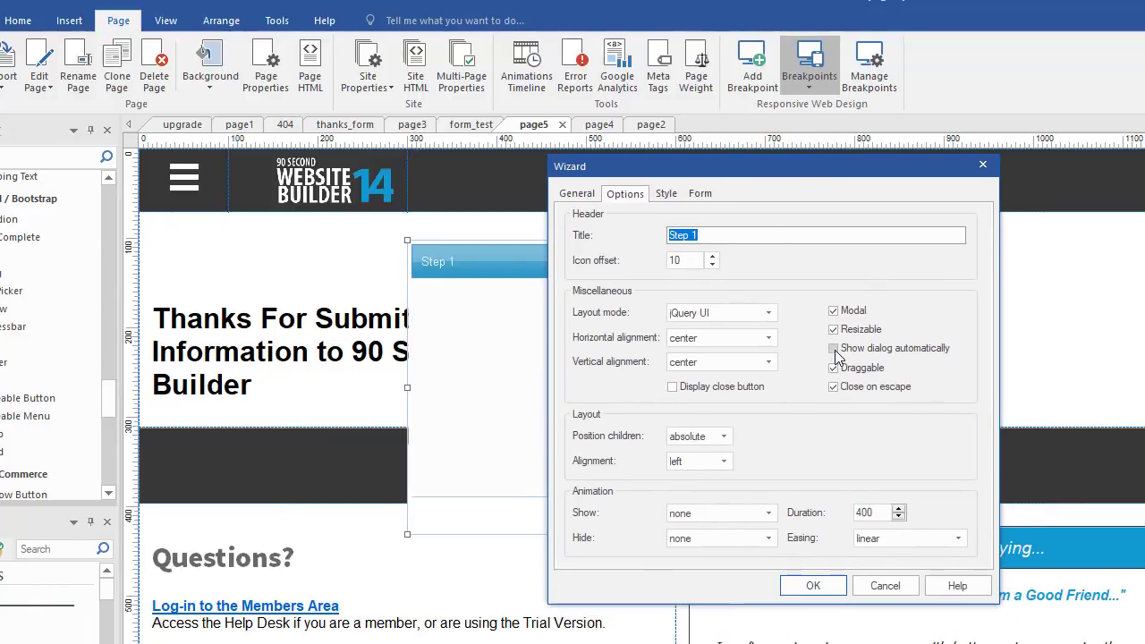
{"action": "left_click", "coordinate": [833, 349]}
{"action": "left_click", "coordinate": [814, 585]}
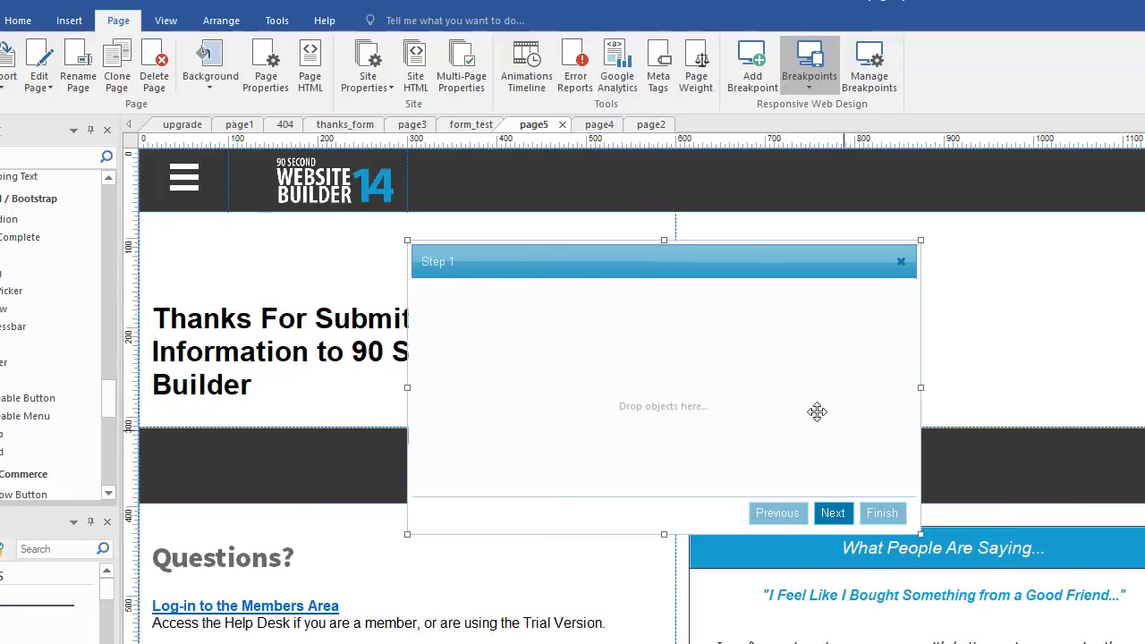
Review the wizard's option settings once more and dismiss its properties without saving.
{"action": "double_click", "coordinate": [793, 394]}
{"action": "left_click", "coordinate": [648, 262]}
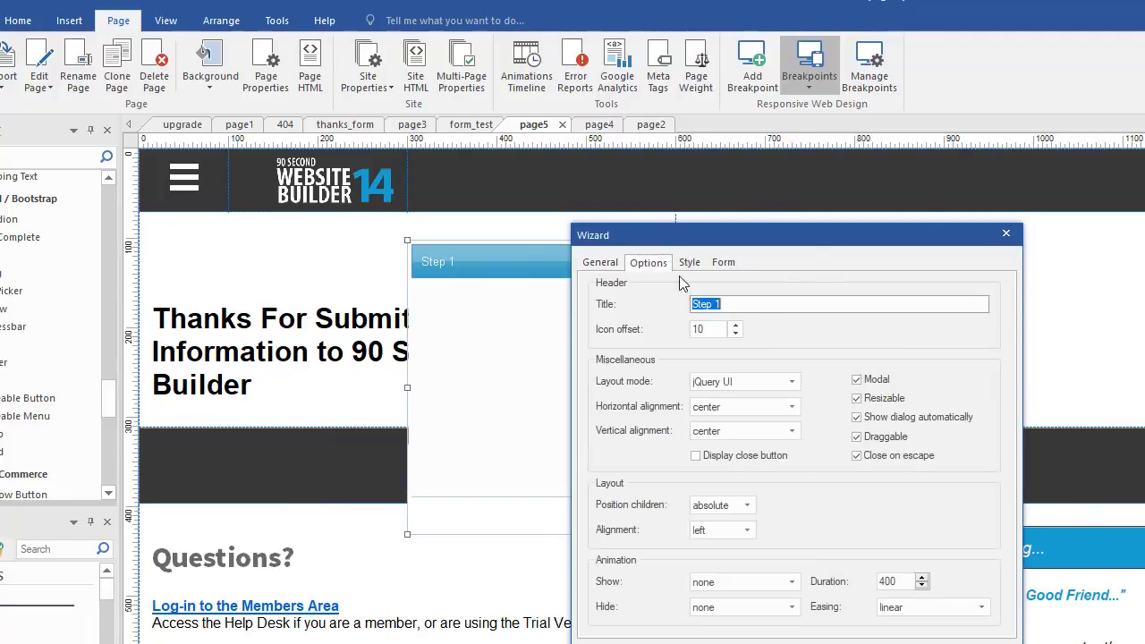
{"action": "left_click_drag", "start_coordinate": [809, 244], "coordinate": [793, 166]}
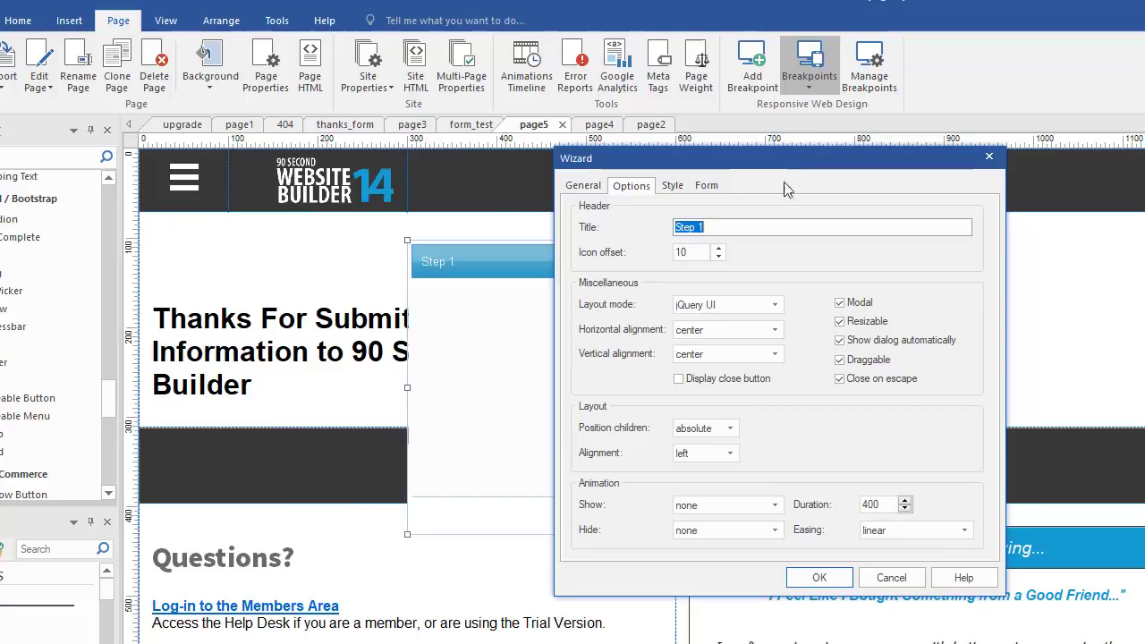
{"action": "left_click", "coordinate": [882, 577]}
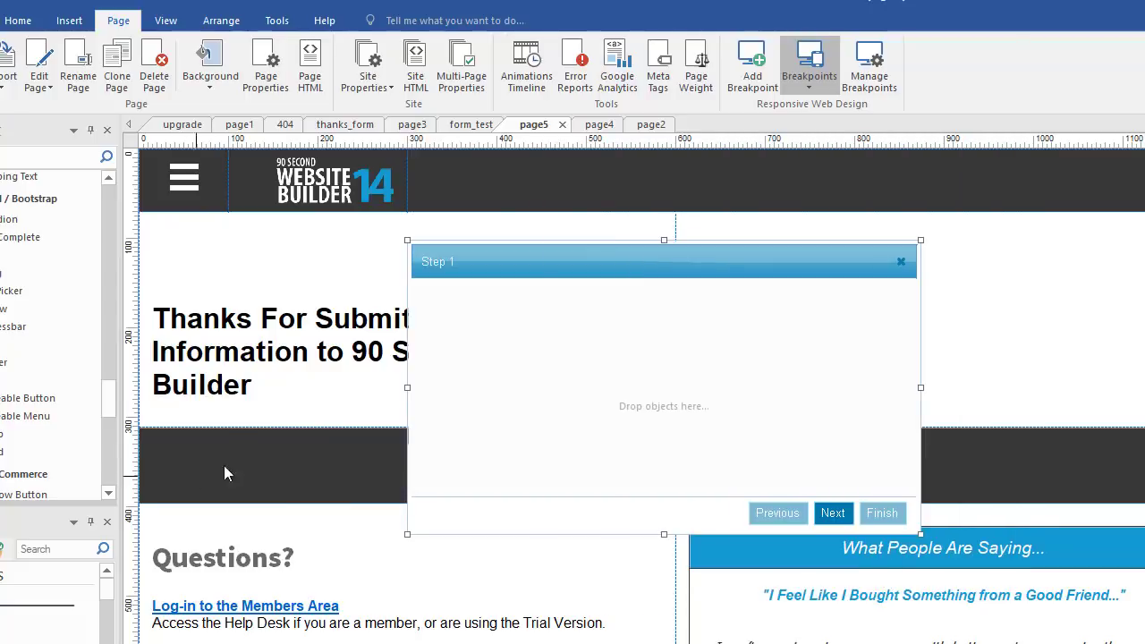
Look through the list of available page objects for items that can be placed inside the wizard.
{"action": "left_click_drag", "start_coordinate": [110, 402], "coordinate": [120, 358]}
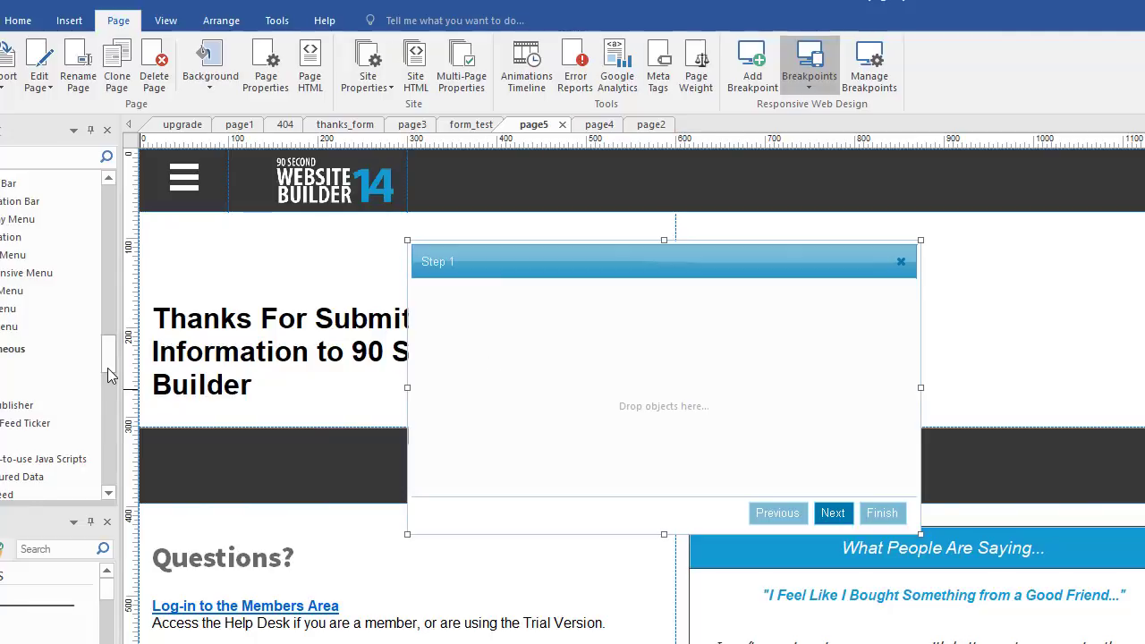
{"action": "left_click_drag", "start_coordinate": [108, 367], "coordinate": [109, 413]}
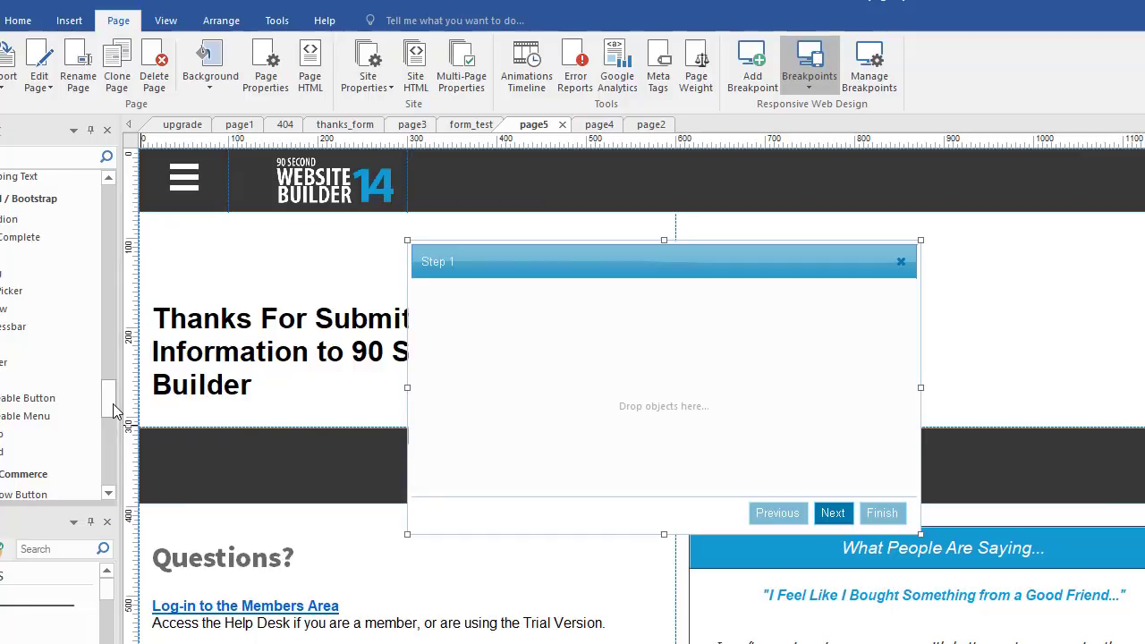
{"action": "left_click_drag", "start_coordinate": [113, 404], "coordinate": [118, 210]}
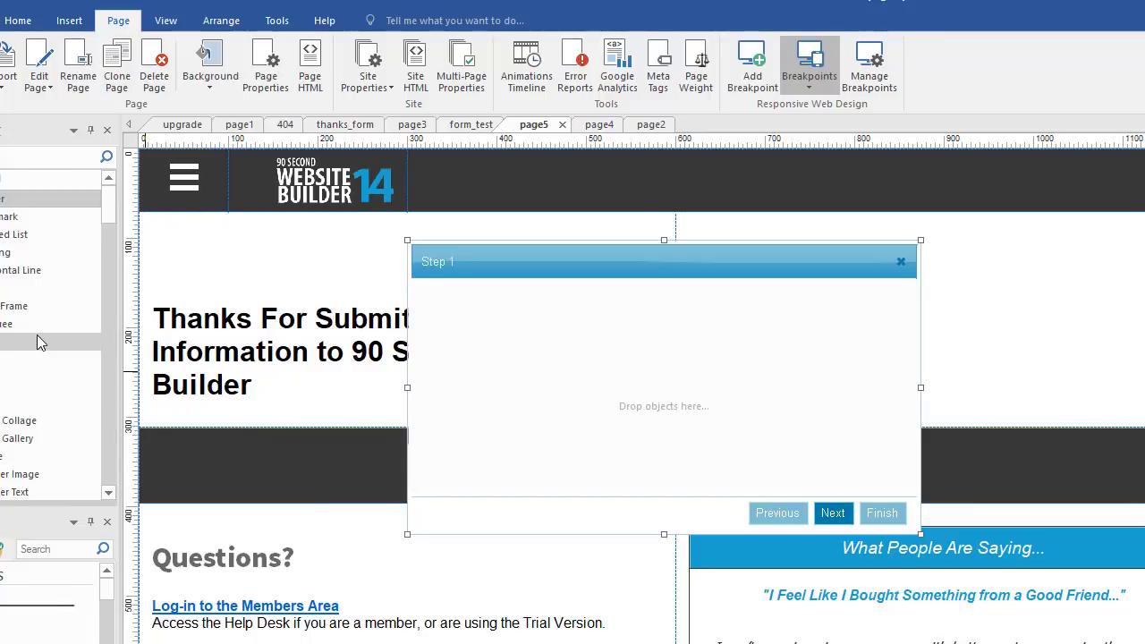
{"action": "scroll", "coordinate": [36, 336], "scroll_direction": "down", "scroll_amount": 3}
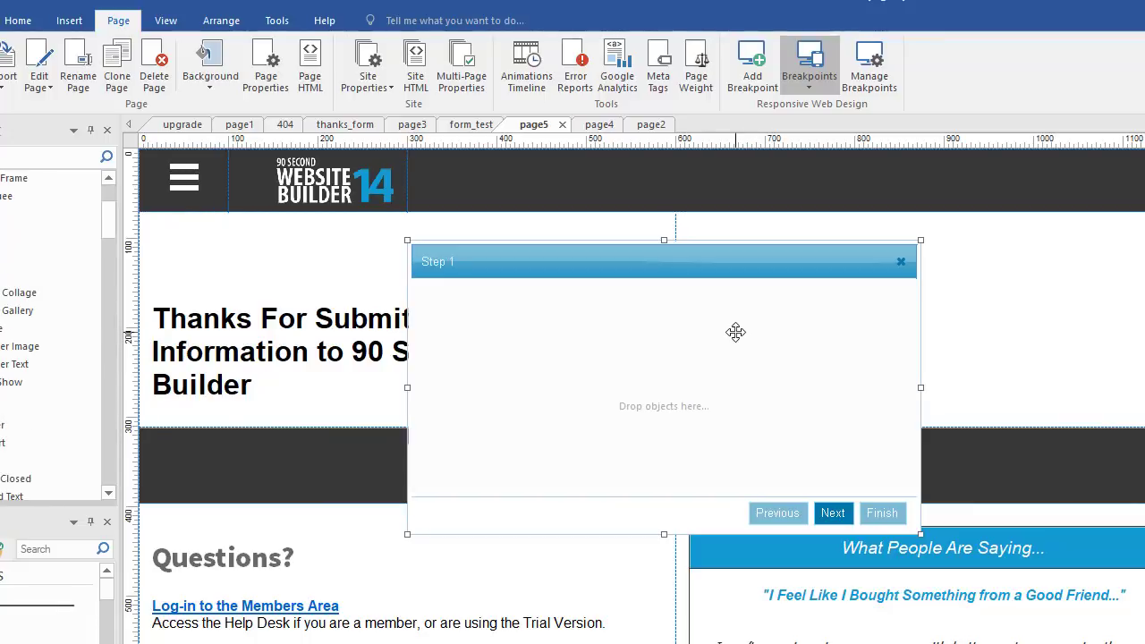
On page4, move the wizard up so it overlaps the dark header, and advance it to Step 3 in the editor.
{"action": "left_click", "coordinate": [599, 125]}
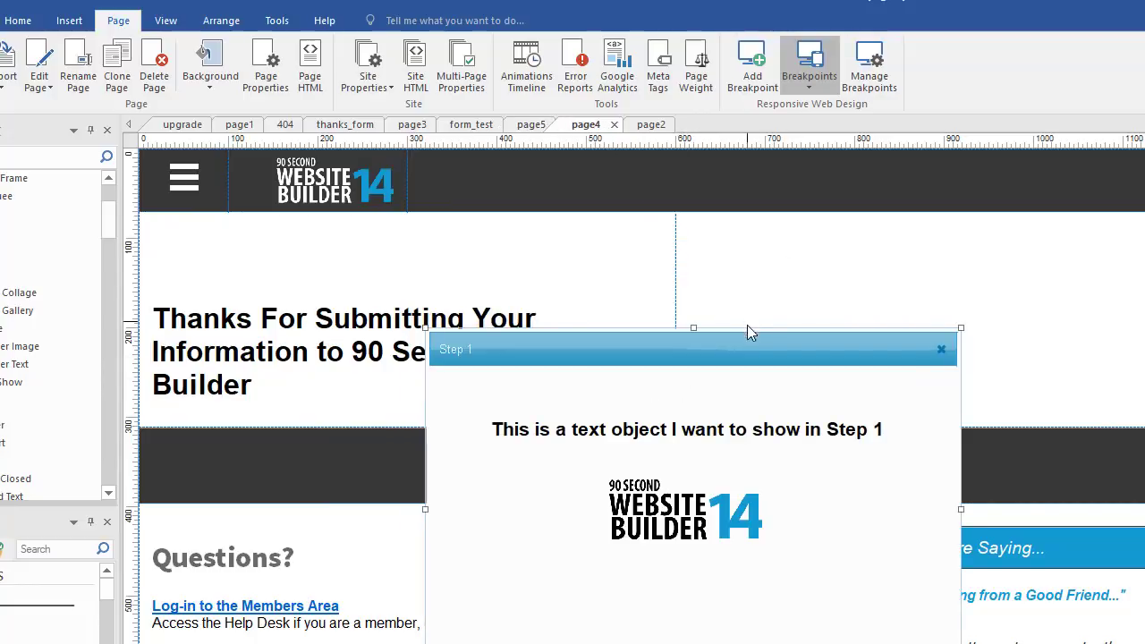
{"action": "left_click_drag", "start_coordinate": [749, 332], "coordinate": [725, 215]}
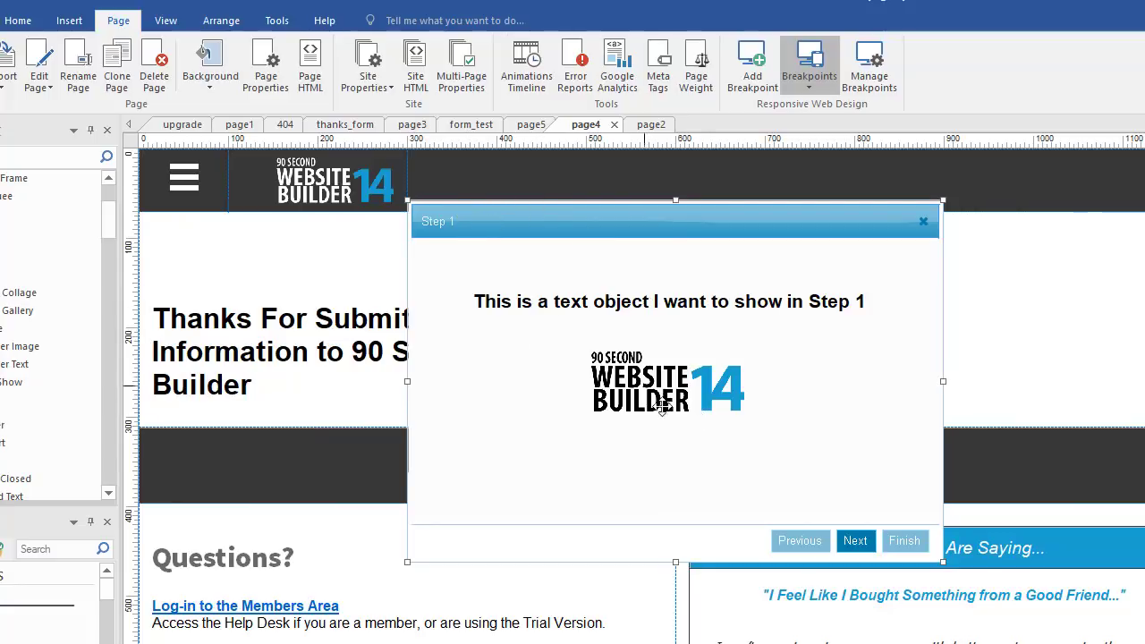
{"action": "left_click", "coordinate": [855, 540]}
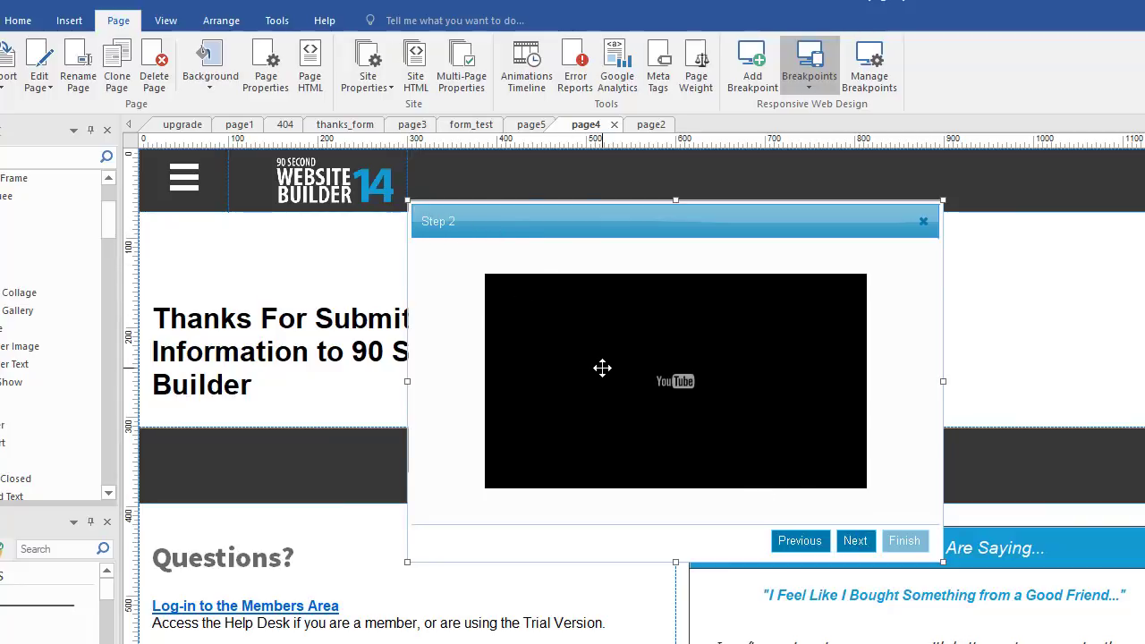
{"action": "left_click", "coordinate": [857, 540]}
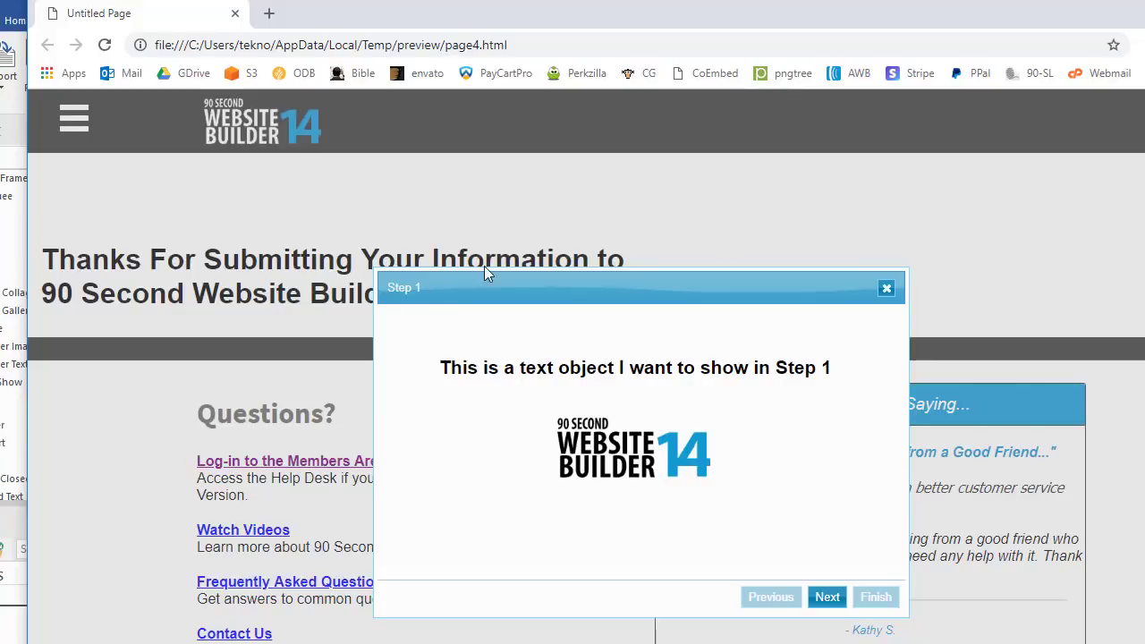
Go through all three wizard steps in the browser preview of page4 and finish the wizard.
{"action": "left_click", "coordinate": [827, 598]}
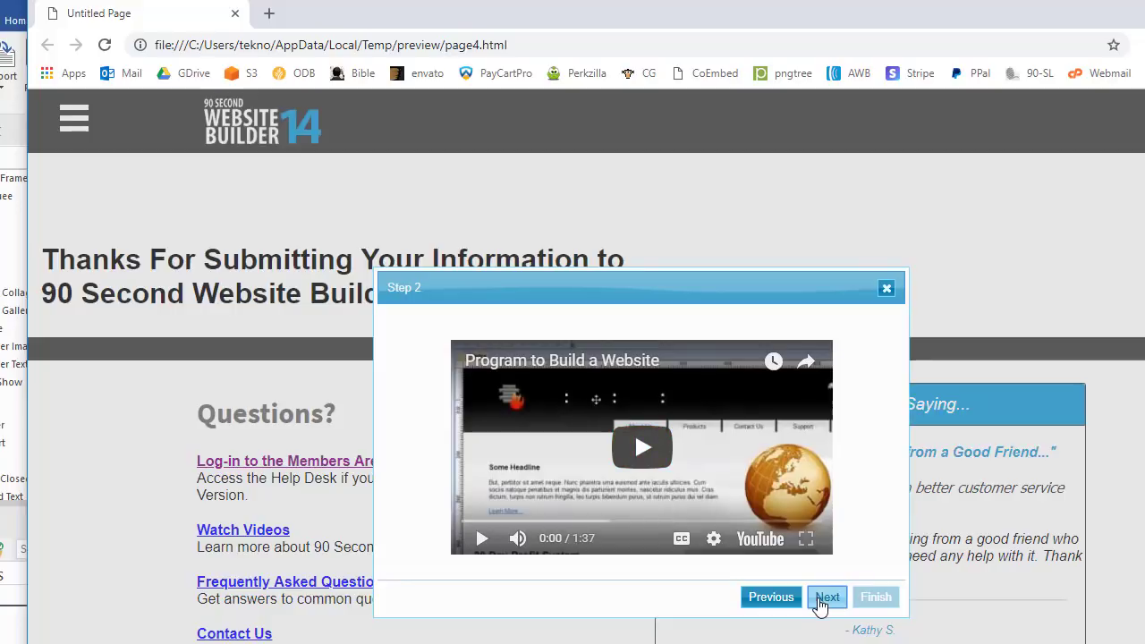
{"action": "left_click", "coordinate": [827, 599]}
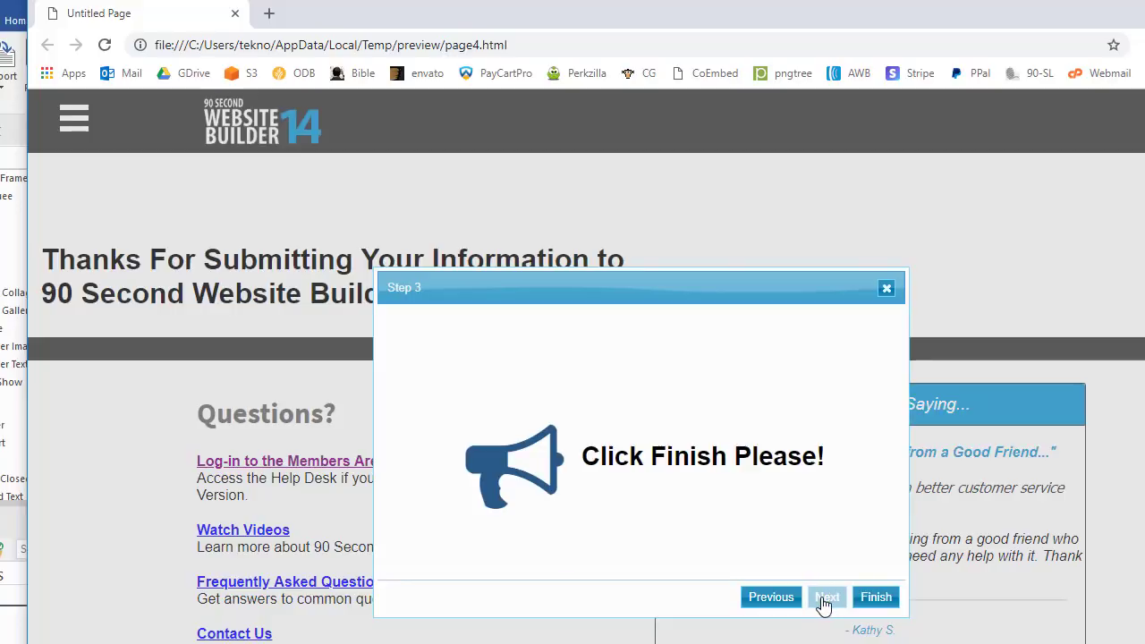
{"action": "left_click", "coordinate": [876, 598]}
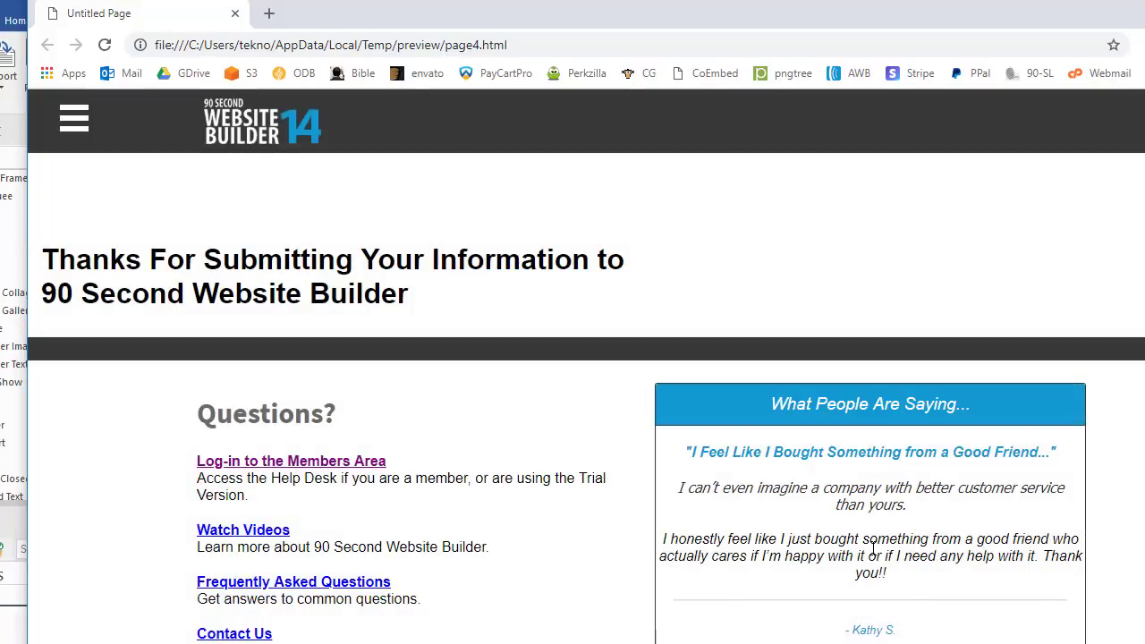
Reload the page4 preview, test moving forward, back and dismissing the wizard, and close the preview.
{"action": "left_click", "coordinate": [104, 45]}
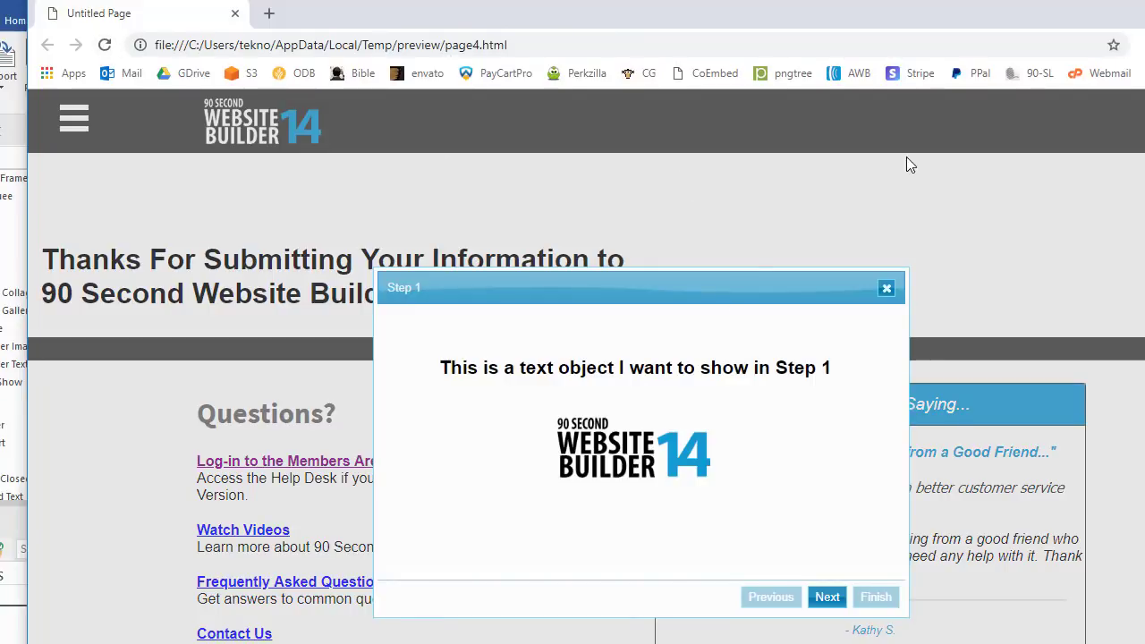
{"action": "left_click", "coordinate": [827, 596]}
{"action": "left_click", "coordinate": [771, 597]}
{"action": "left_click", "coordinate": [886, 289]}
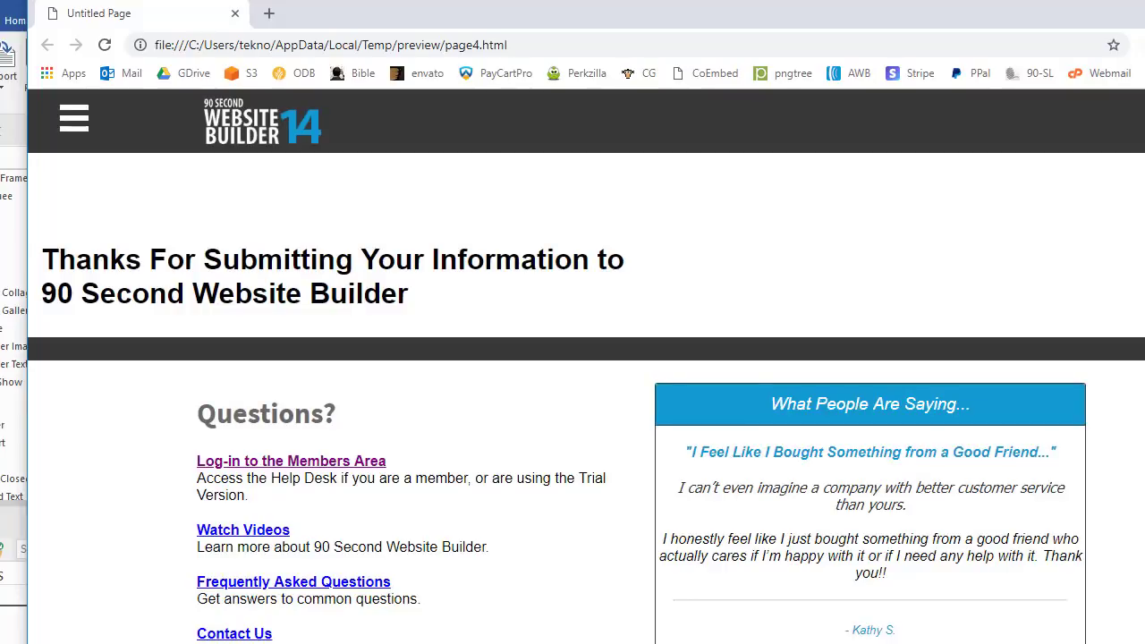
{"action": "key", "text": "ctrl+w"}
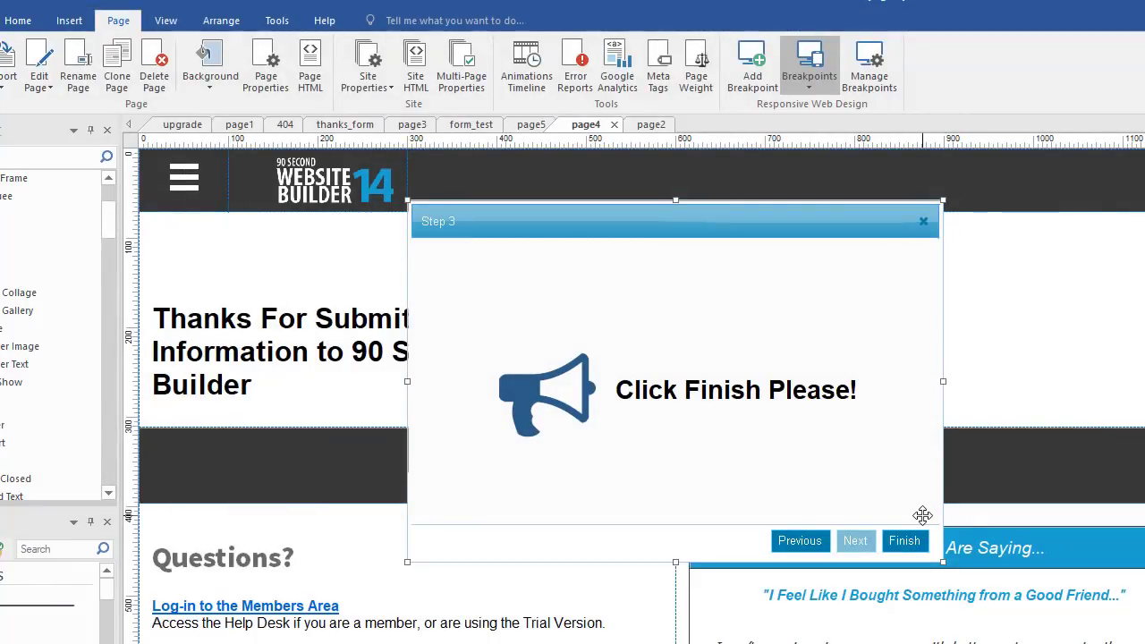
Add a fourth tab named Step 4 to the page4 wizard and show that step in the editor.
{"action": "double_click", "coordinate": [639, 333]}
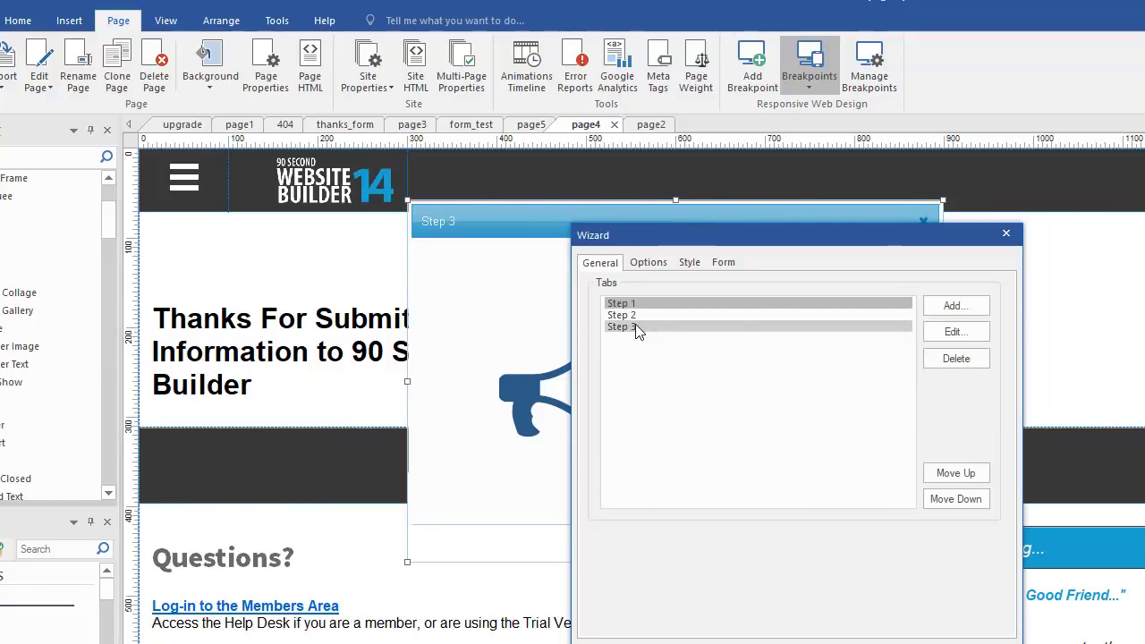
{"action": "left_click", "coordinate": [951, 308]}
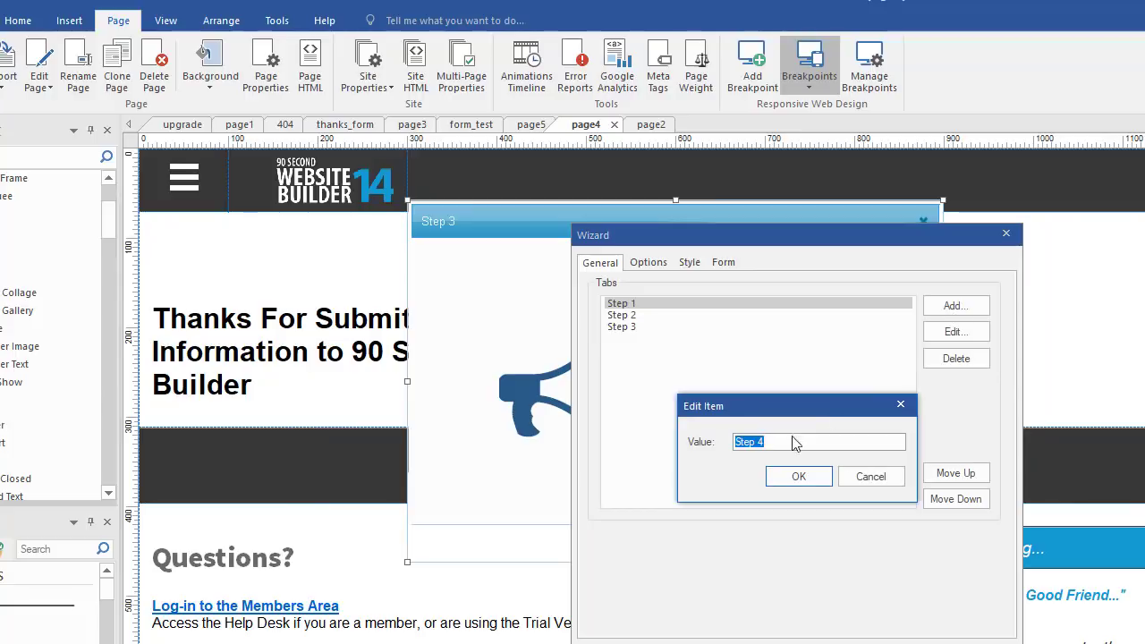
{"action": "left_click", "coordinate": [796, 475]}
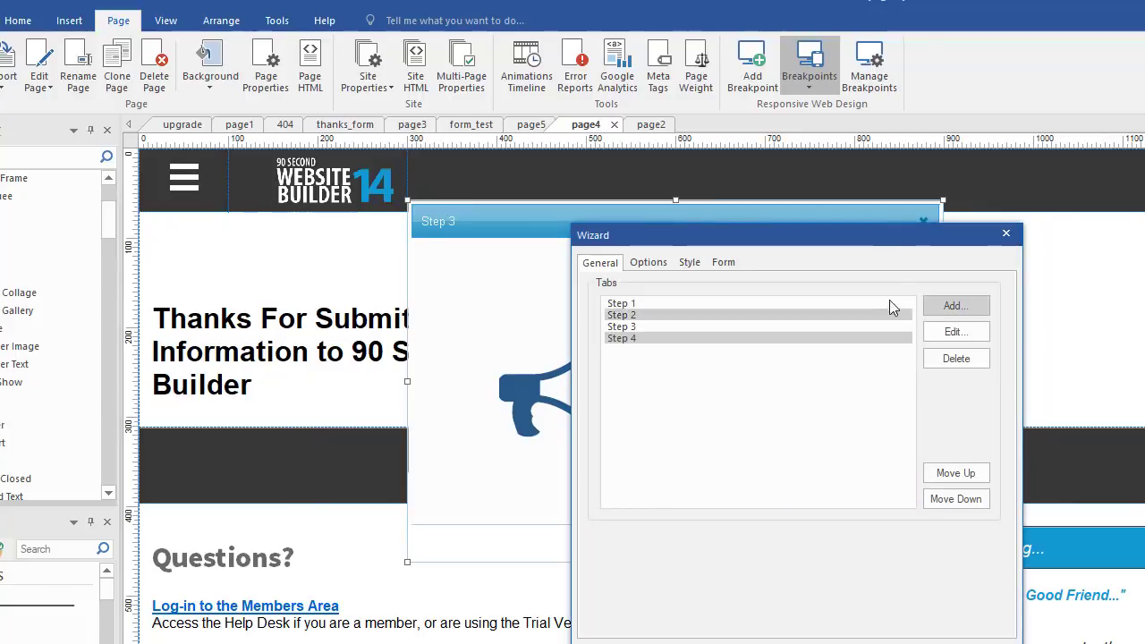
{"action": "left_click_drag", "start_coordinate": [868, 237], "coordinate": [857, 182]}
{"action": "left_click", "coordinate": [824, 599]}
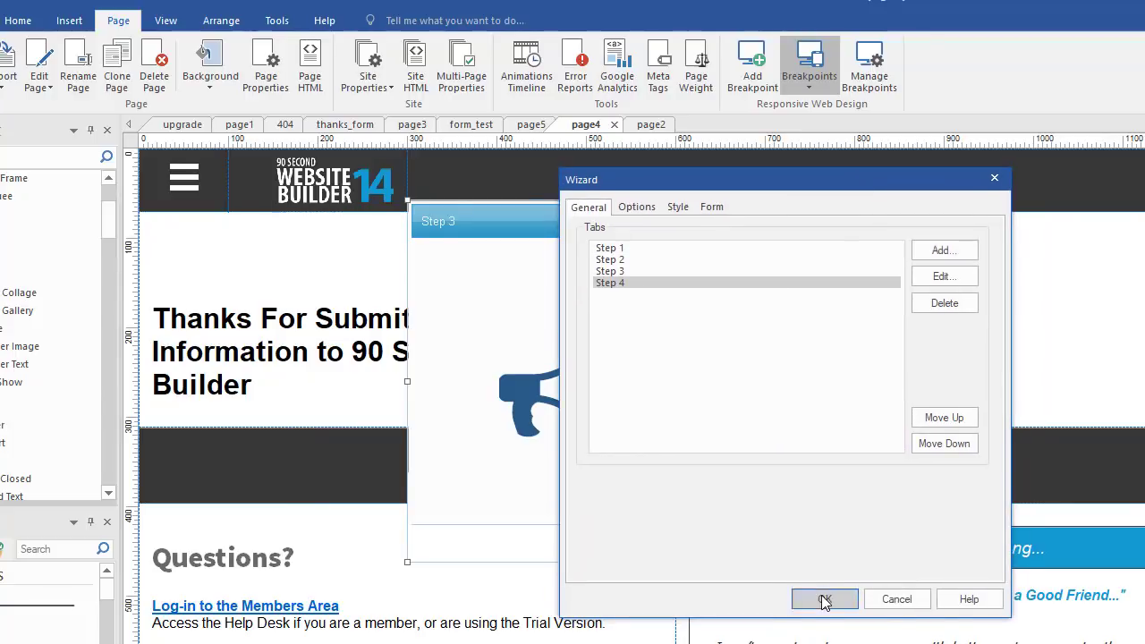
{"action": "left_click", "coordinate": [855, 540]}
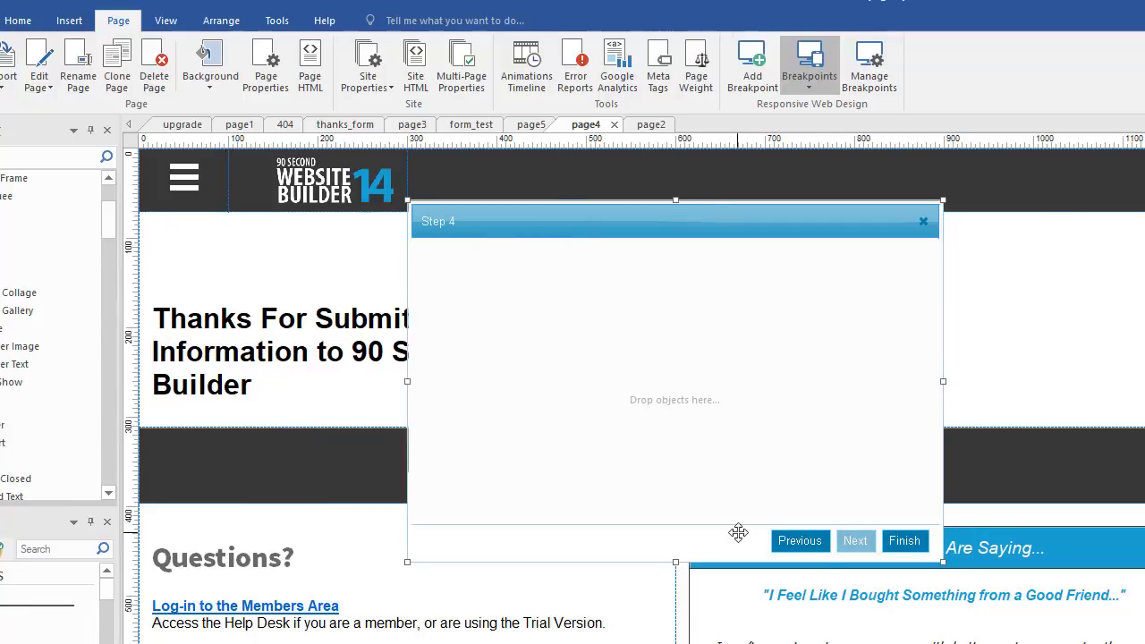
Inspect the editable name of the Step 1 tab, keep it as is, and dismiss the wizard's properties.
{"action": "double_click", "coordinate": [772, 411]}
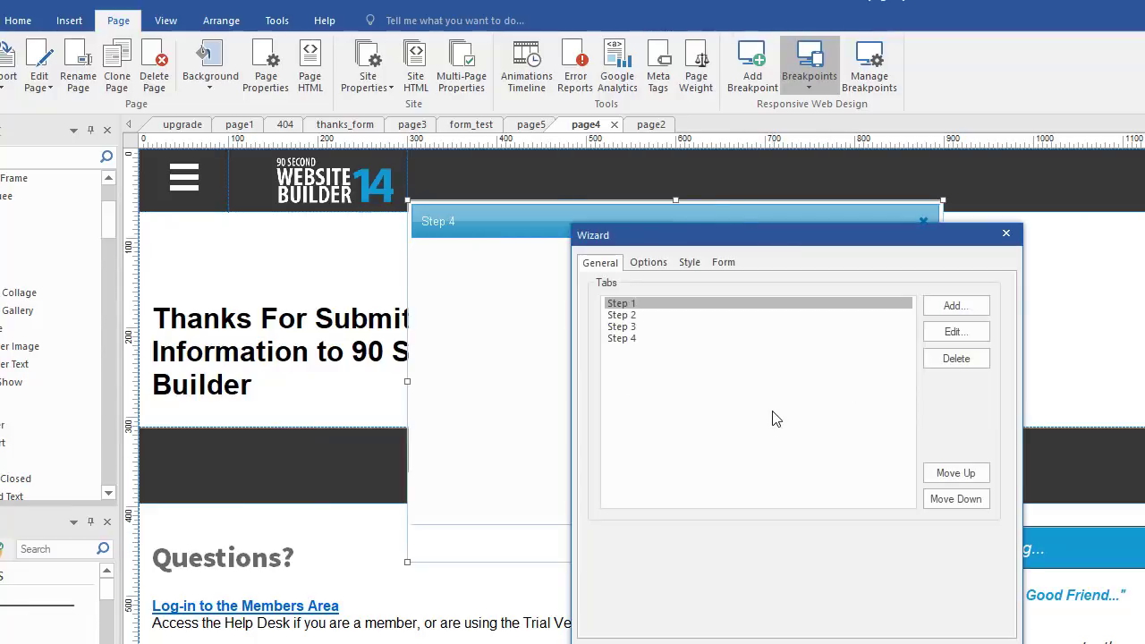
{"action": "double_click", "coordinate": [630, 304]}
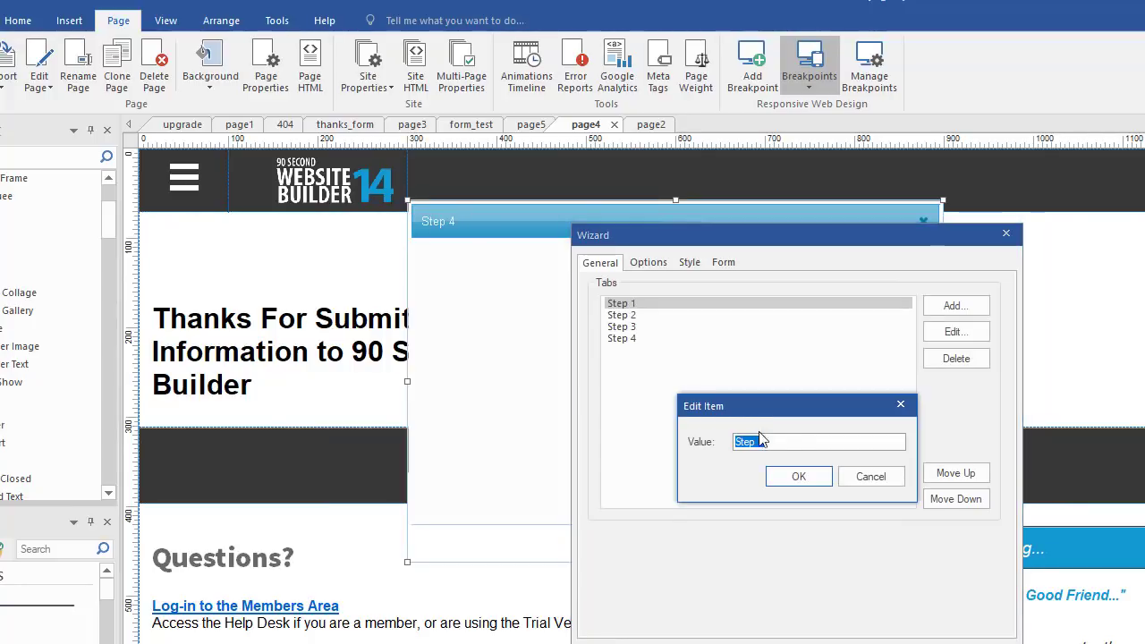
{"action": "left_click_drag", "start_coordinate": [783, 443], "coordinate": [734, 439]}
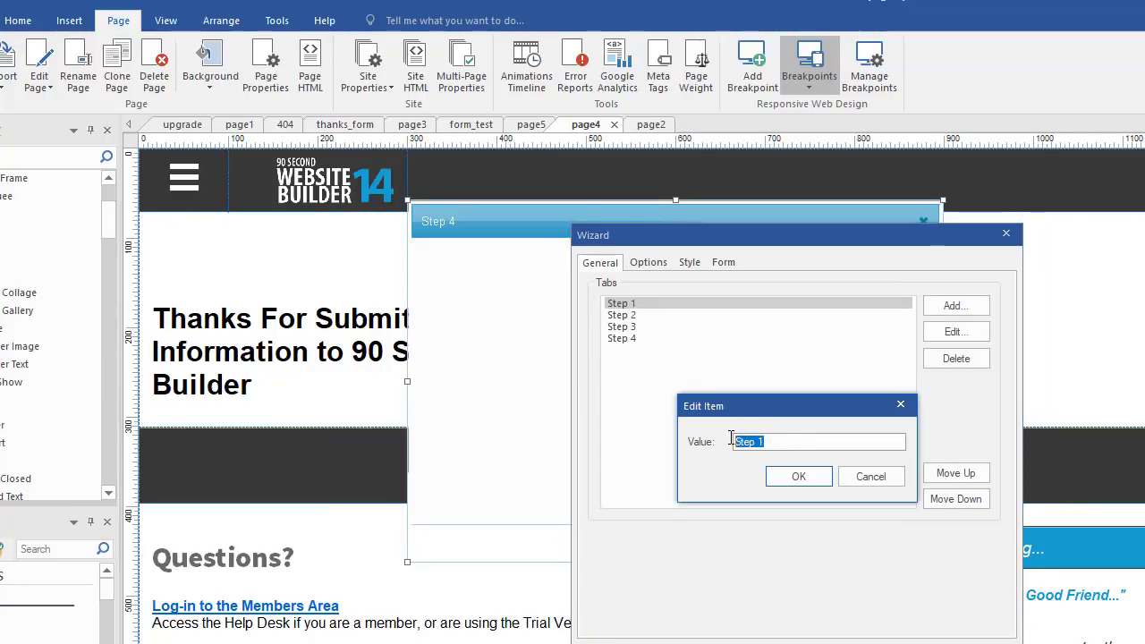
{"action": "left_click", "coordinate": [798, 477]}
{"action": "left_click_drag", "start_coordinate": [874, 252], "coordinate": [871, 177]}
{"action": "left_click", "coordinate": [894, 586]}
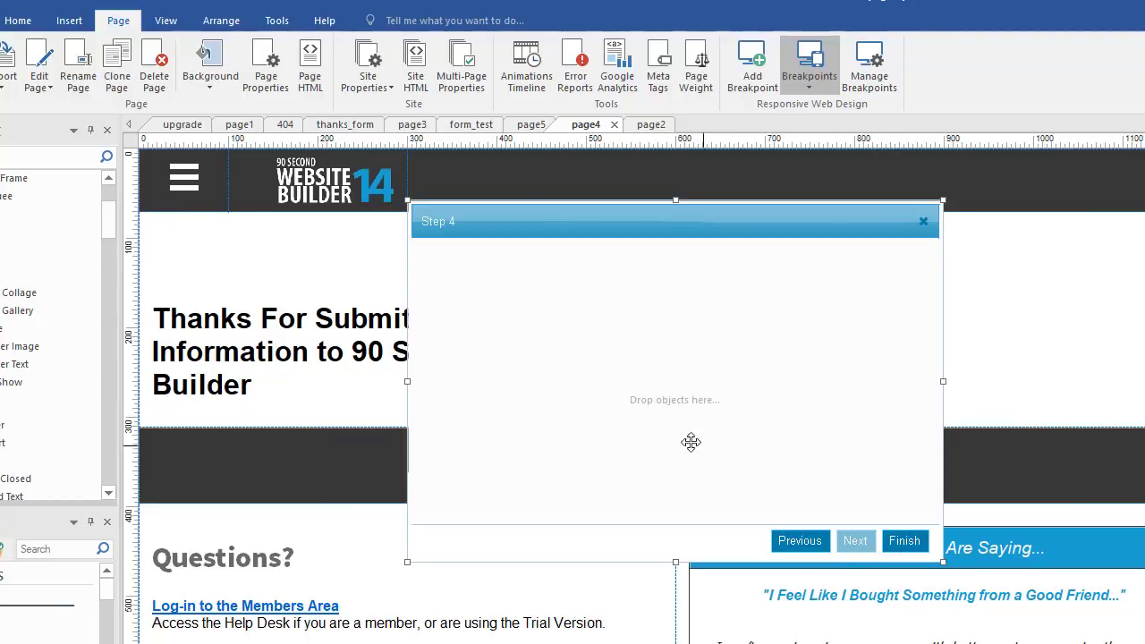
Try enabling the wizard's form with the built-in PHP form processor script, and cancel both the form settings and wizard properties.
{"action": "double_click", "coordinate": [627, 363]}
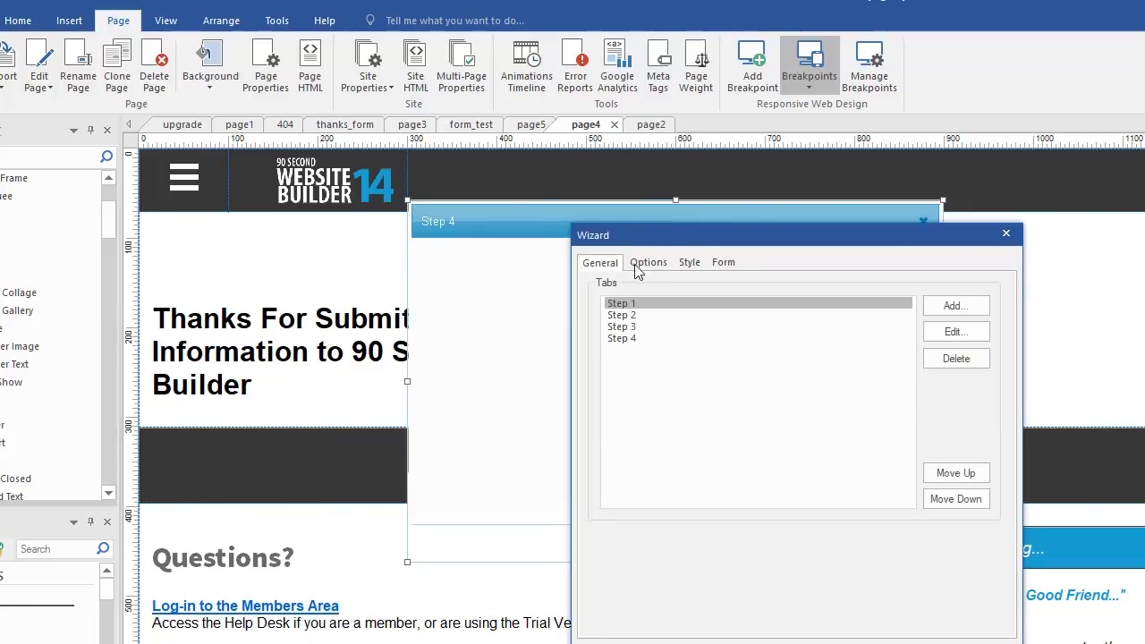
{"action": "left_click", "coordinate": [732, 263]}
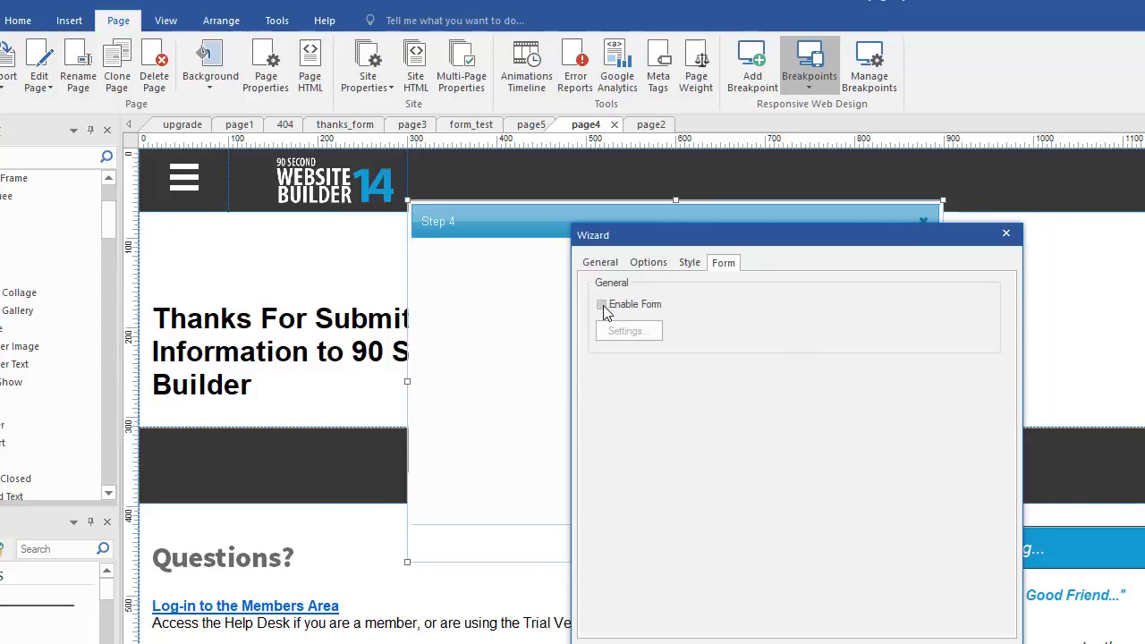
{"action": "left_click", "coordinate": [629, 332]}
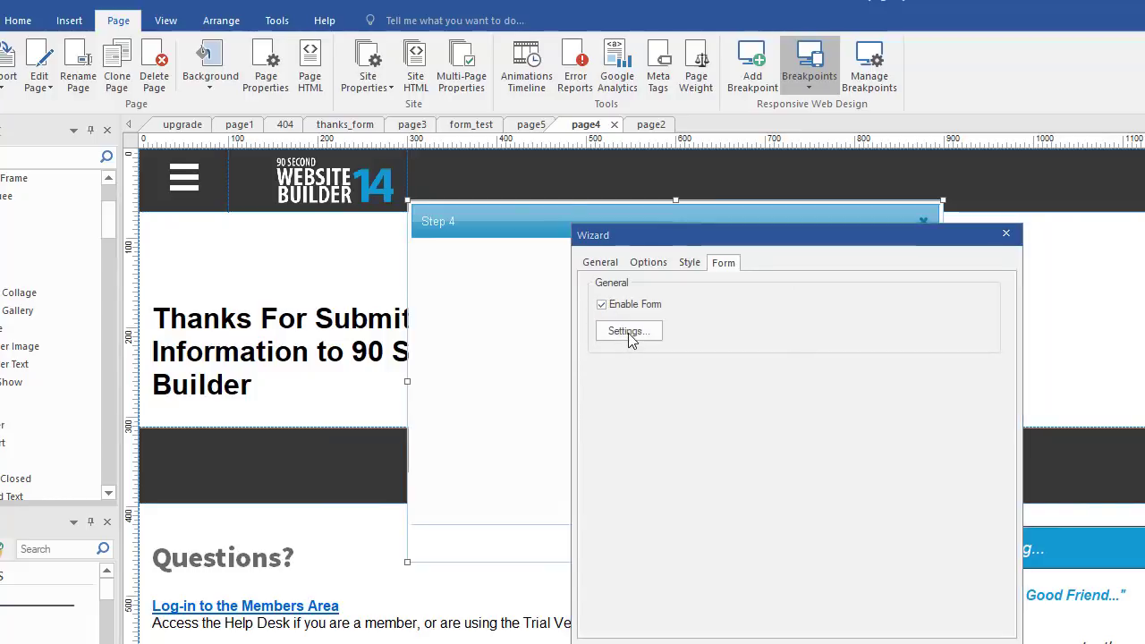
{"action": "left_click", "coordinate": [602, 435]}
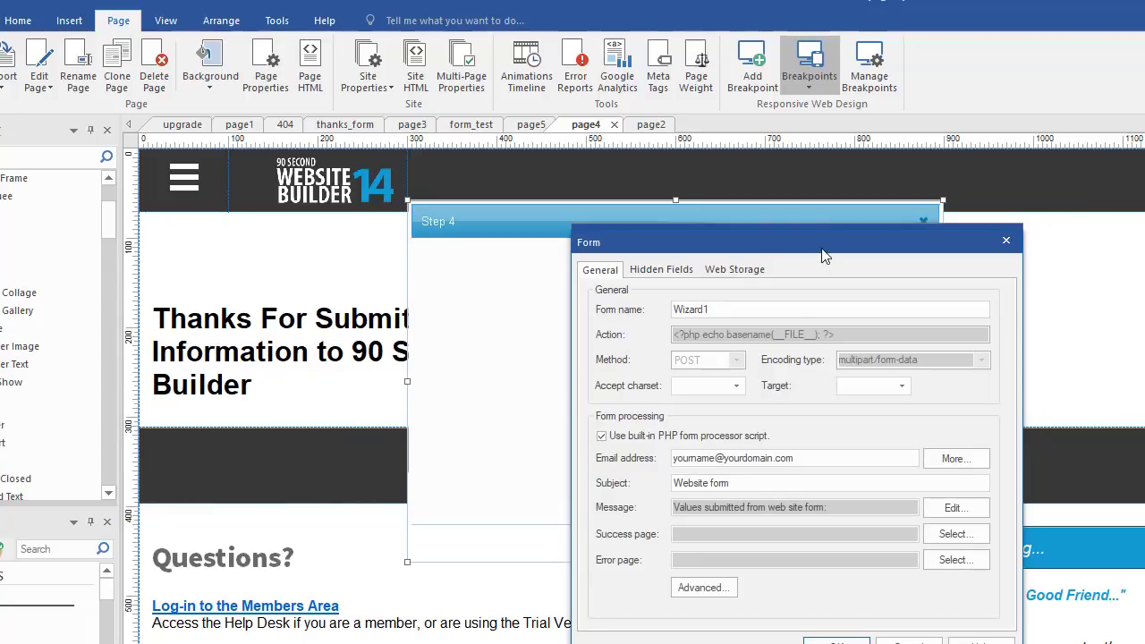
{"action": "left_click_drag", "start_coordinate": [820, 238], "coordinate": [791, 140]}
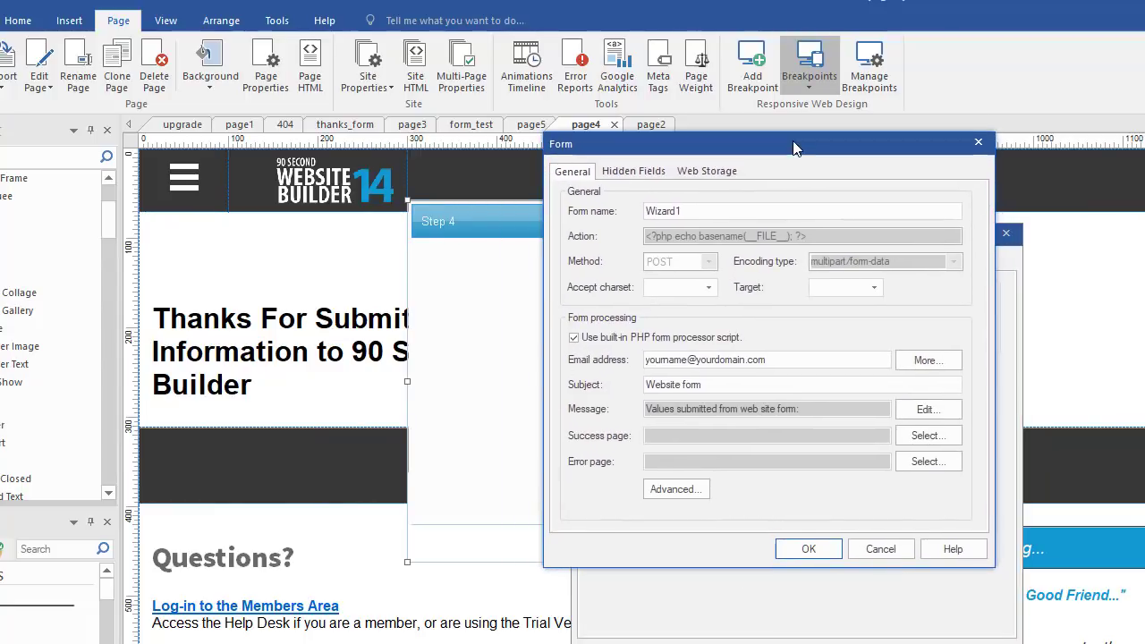
{"action": "left_click", "coordinate": [864, 549]}
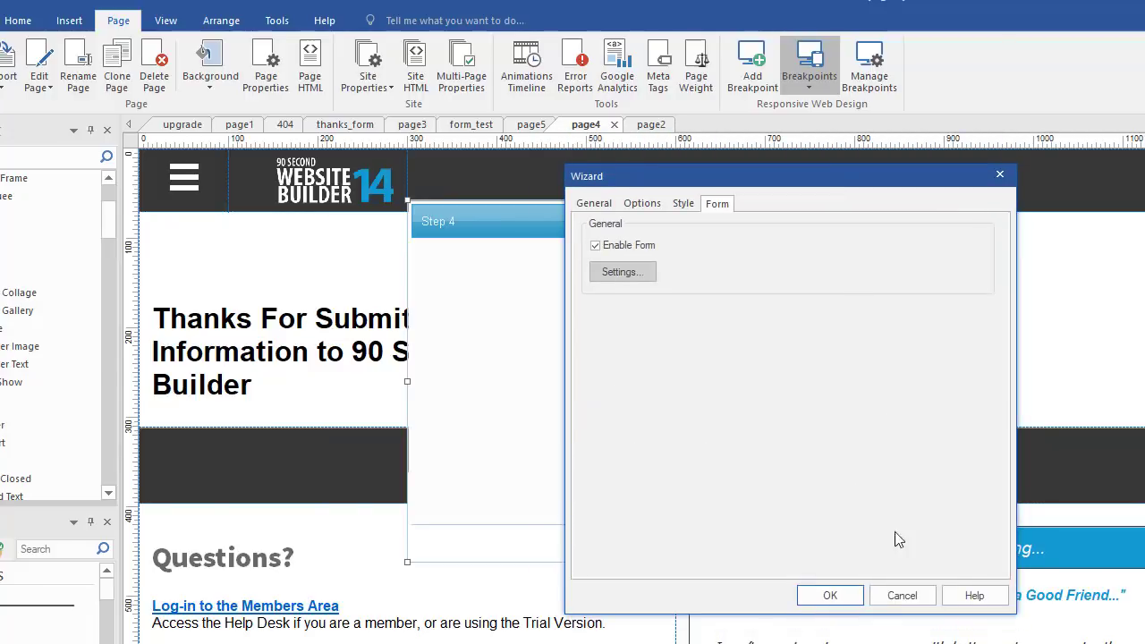
{"action": "left_click", "coordinate": [897, 596]}
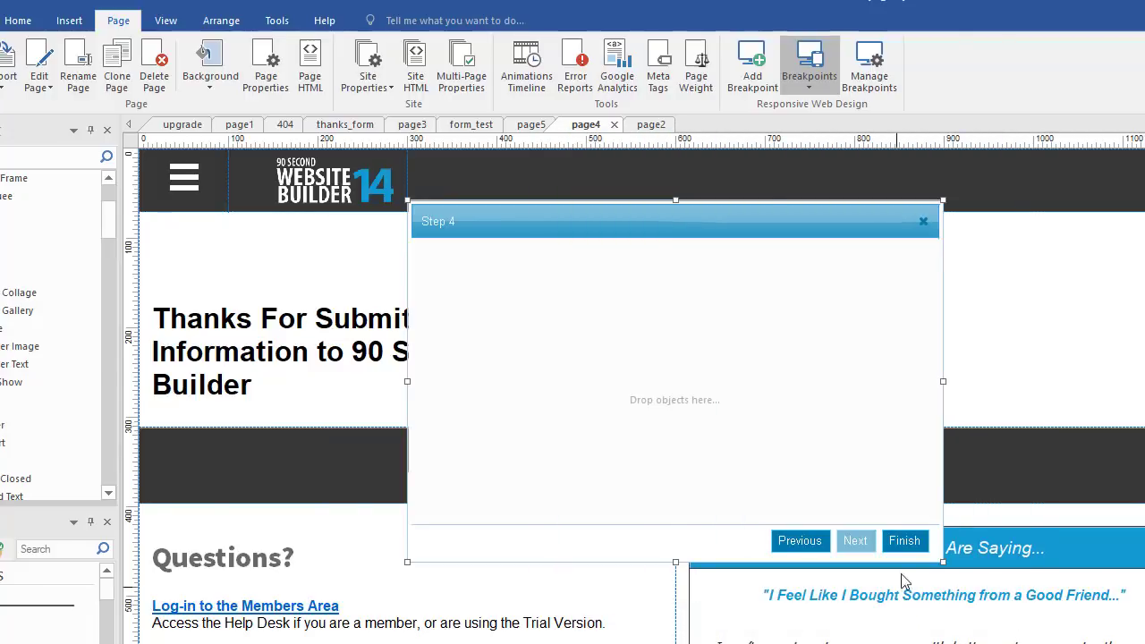
Switch to page2 and move its form wizard slightly higher, above the dark band across the page.
{"action": "left_click", "coordinate": [651, 124]}
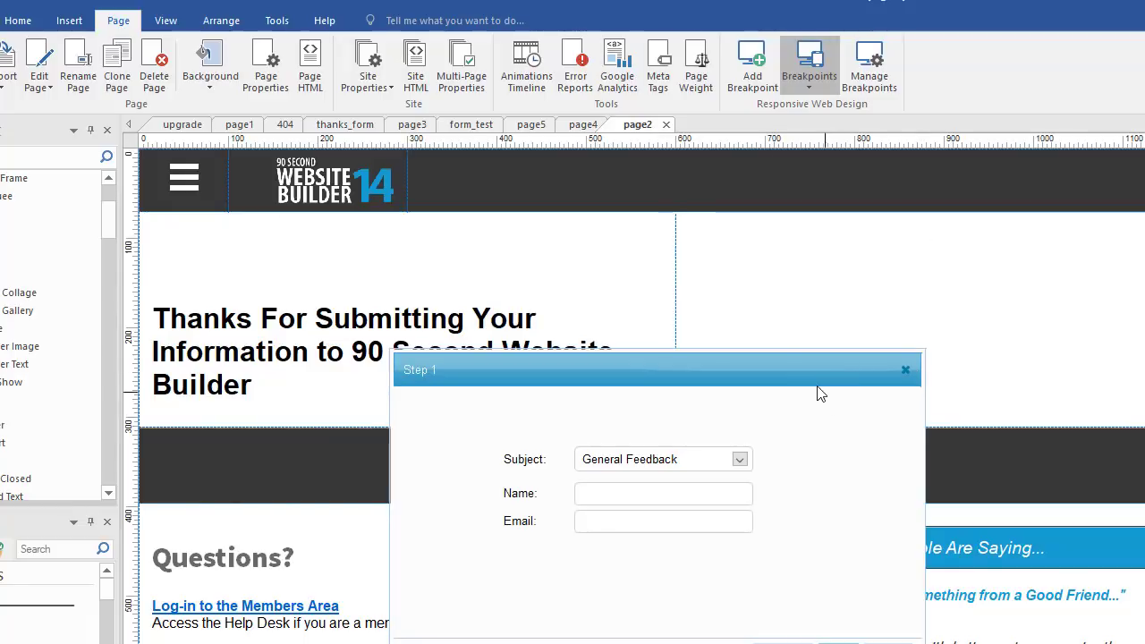
{"action": "left_click", "coordinate": [811, 364]}
{"action": "left_click_drag", "start_coordinate": [810, 363], "coordinate": [797, 294]}
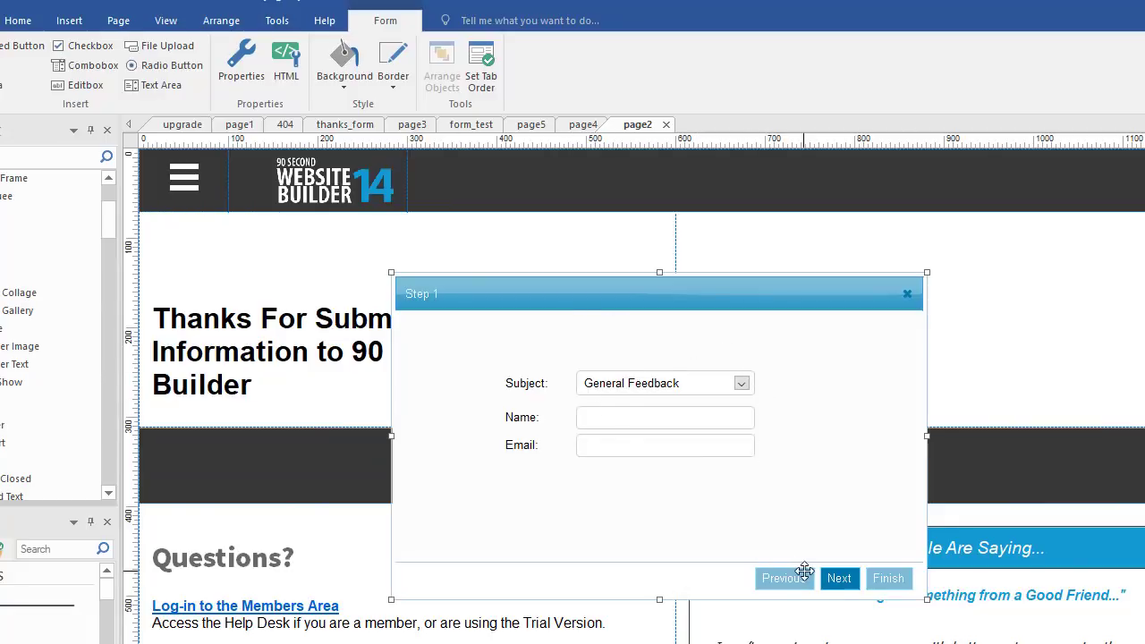
Look through the form fields on all four steps of the page2 wizard and return to Step 1.
{"action": "left_click", "coordinate": [839, 578]}
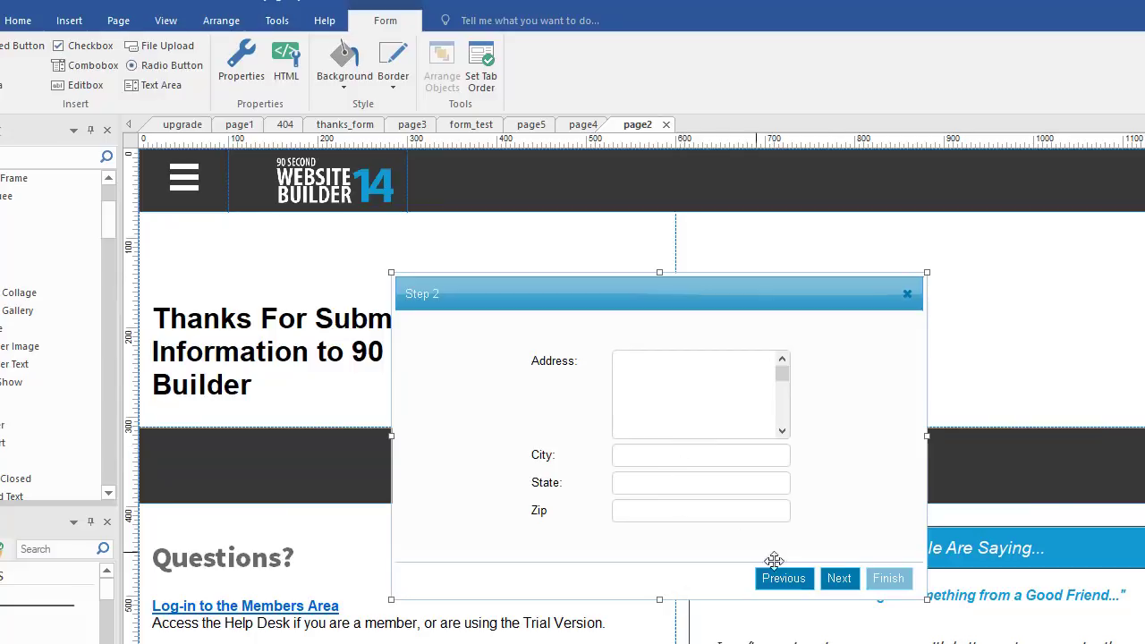
{"action": "left_click", "coordinate": [840, 578]}
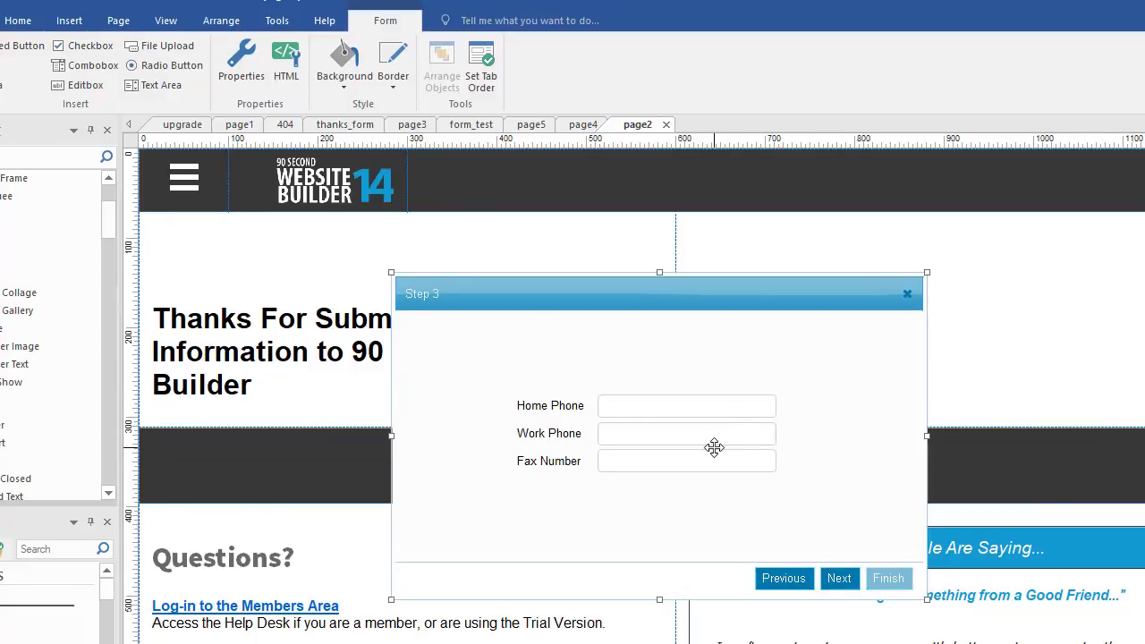
{"action": "left_click", "coordinate": [838, 578]}
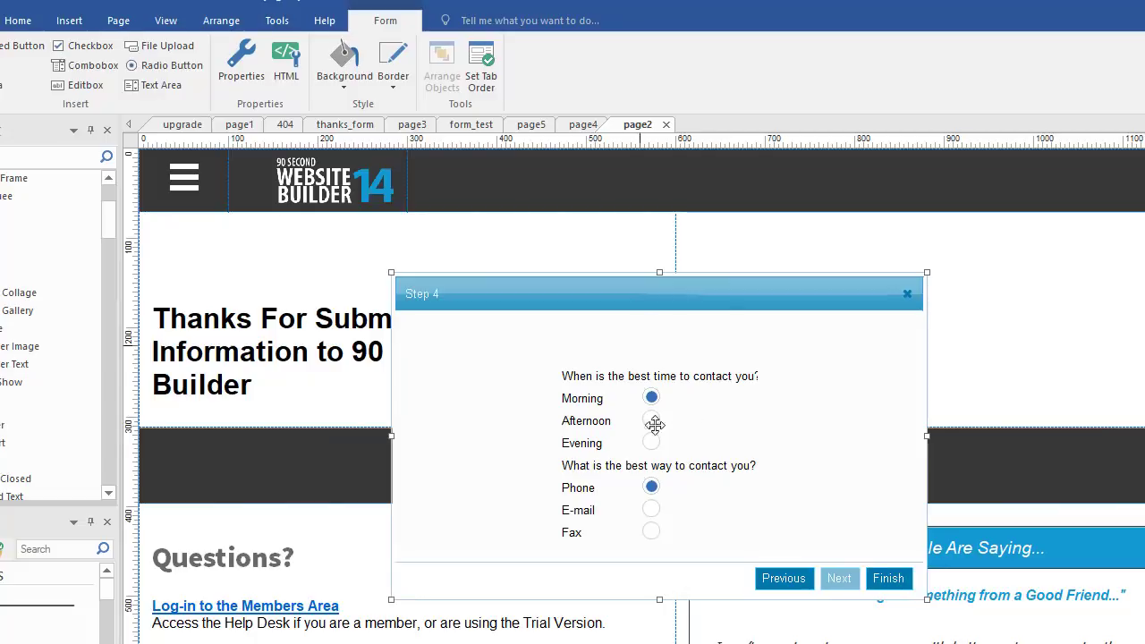
{"action": "left_click", "coordinate": [775, 579]}
{"action": "left_click", "coordinate": [780, 580]}
{"action": "left_click", "coordinate": [781, 579]}
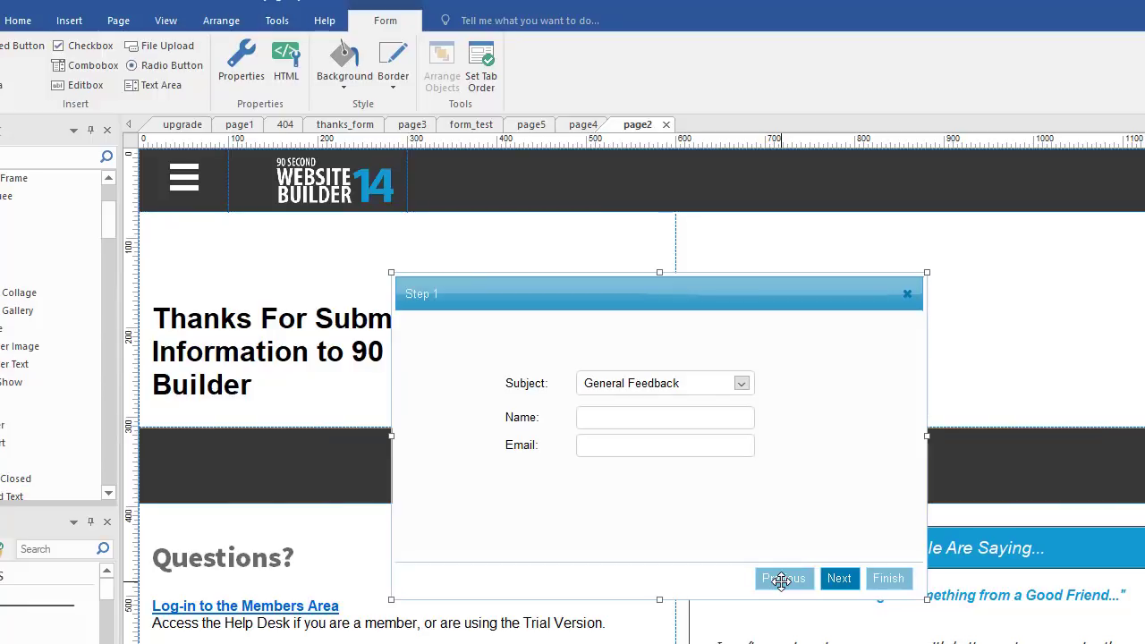
Review the form processing settings of the page2 wizard and close them without changes.
{"action": "double_click", "coordinate": [821, 387]}
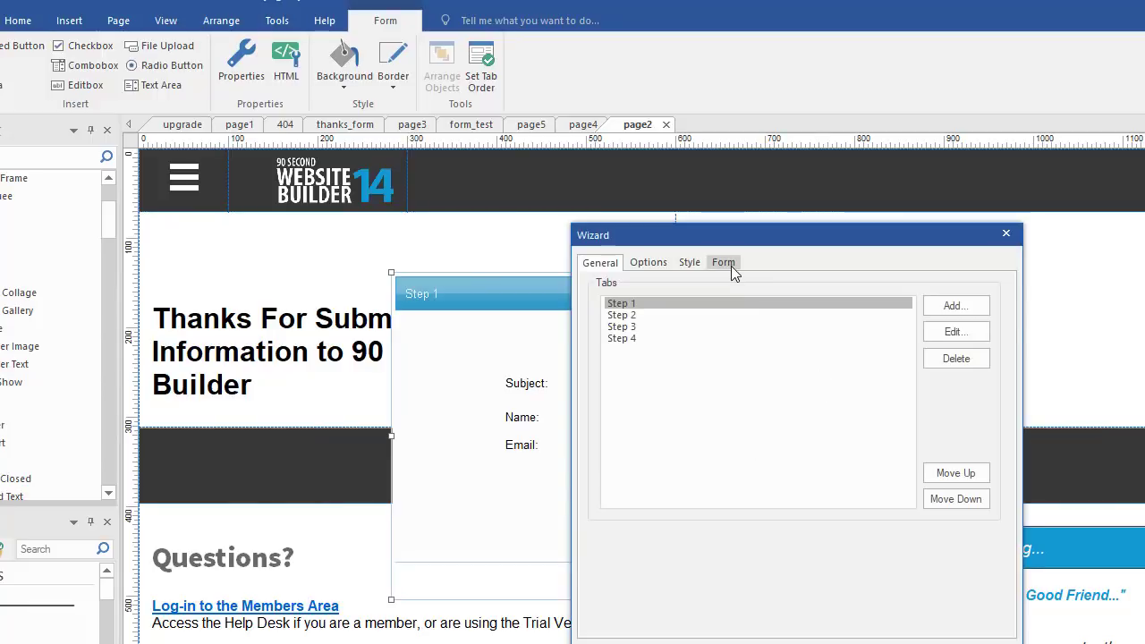
{"action": "left_click", "coordinate": [725, 264]}
{"action": "left_click", "coordinate": [617, 331]}
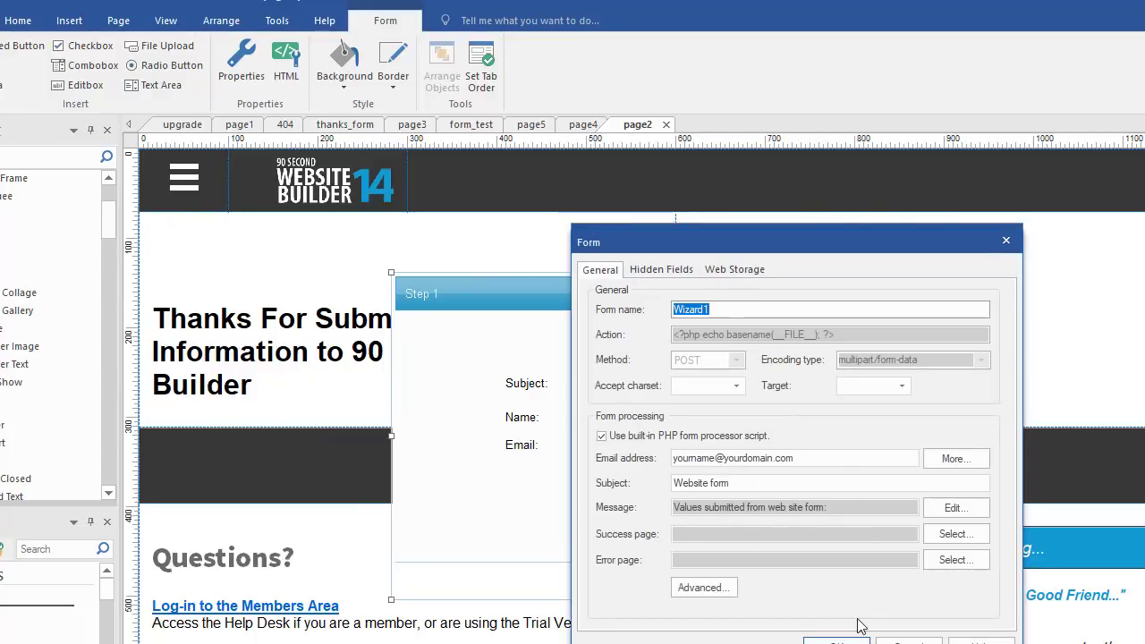
{"action": "left_click", "coordinate": [908, 640]}
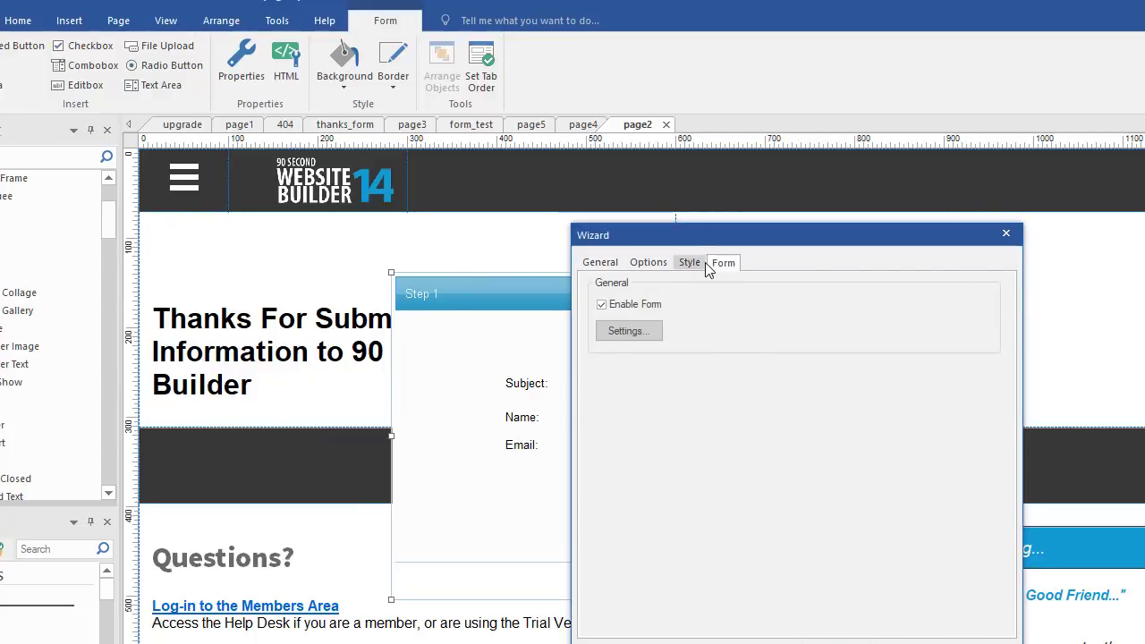
Close the wizard properties and advance the page2 wizard from Step 1 through to Step 4.
{"action": "left_click", "coordinate": [1003, 234]}
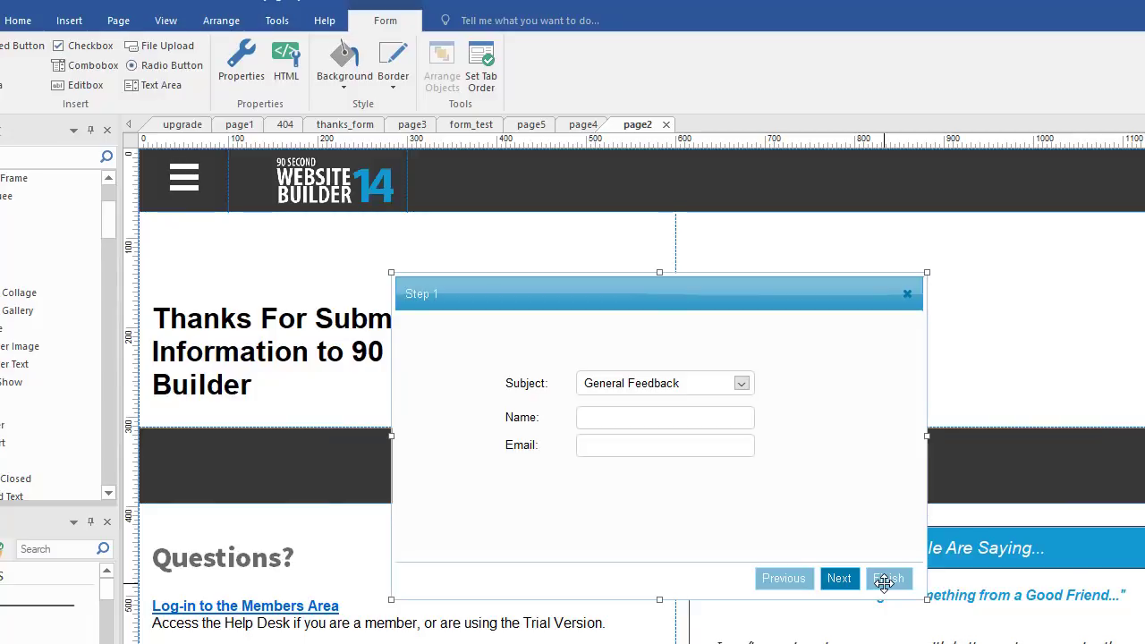
{"action": "left_click", "coordinate": [834, 578]}
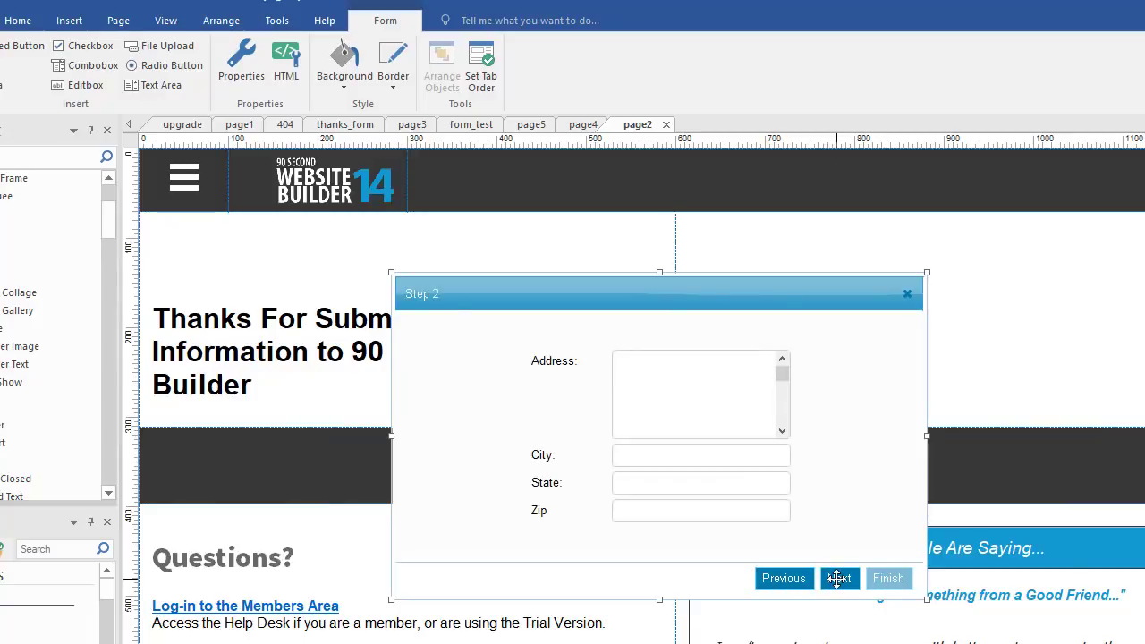
{"action": "left_click", "coordinate": [837, 579]}
{"action": "left_click", "coordinate": [837, 579]}
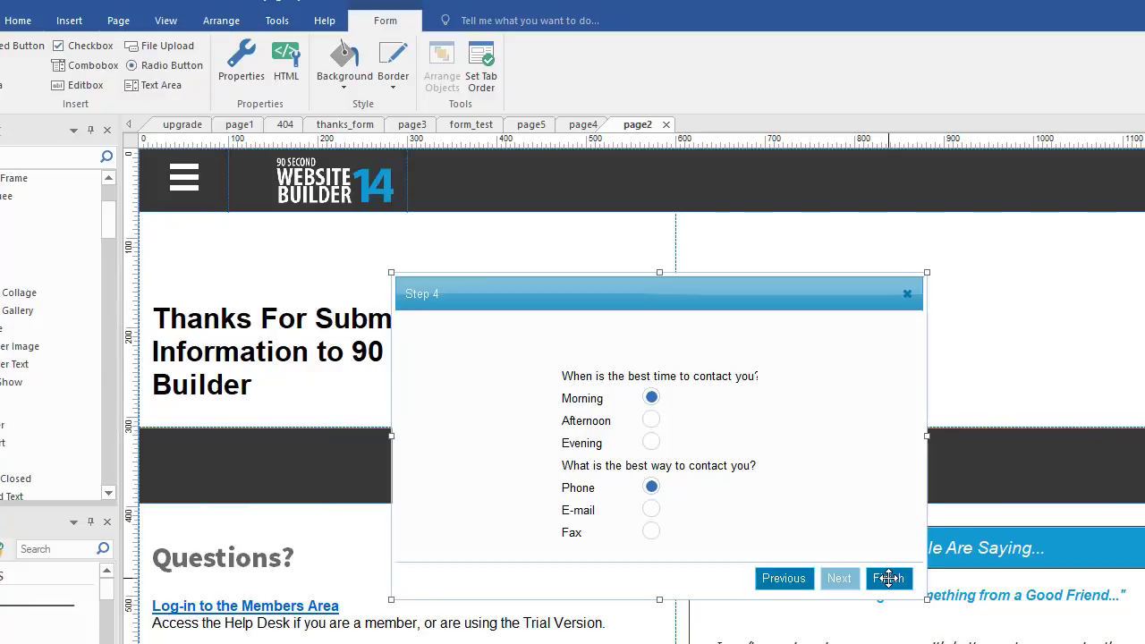
Preview page2 in the browser, fill in the wizard's name and email with a saved contact, and continue to Step 2.
{"action": "key", "text": "F5"}
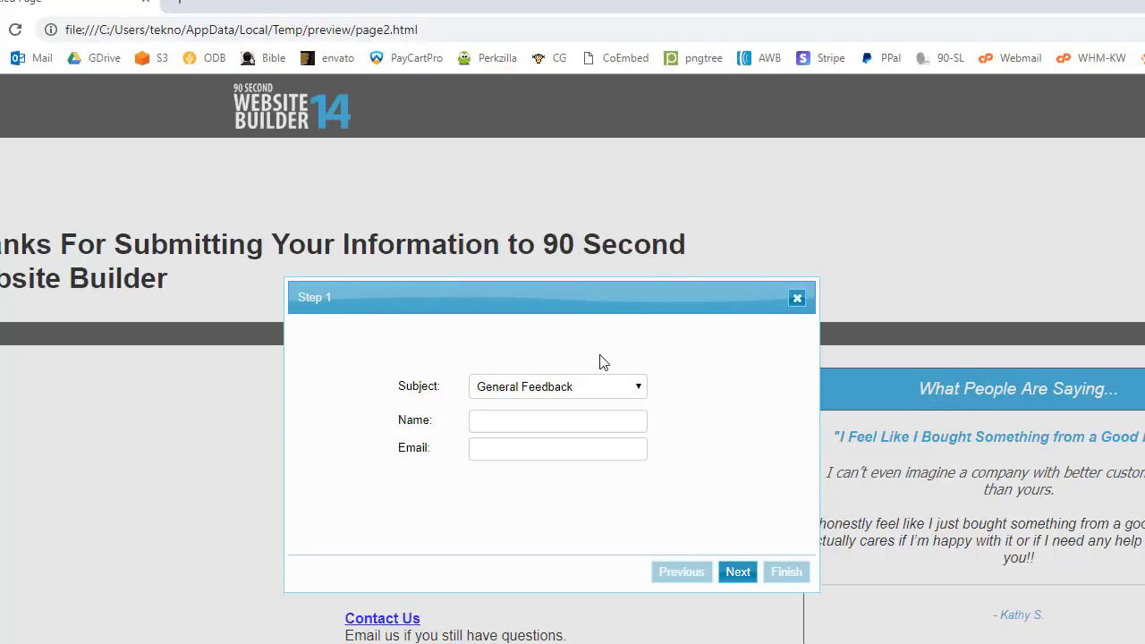
{"action": "left_click", "coordinate": [516, 423]}
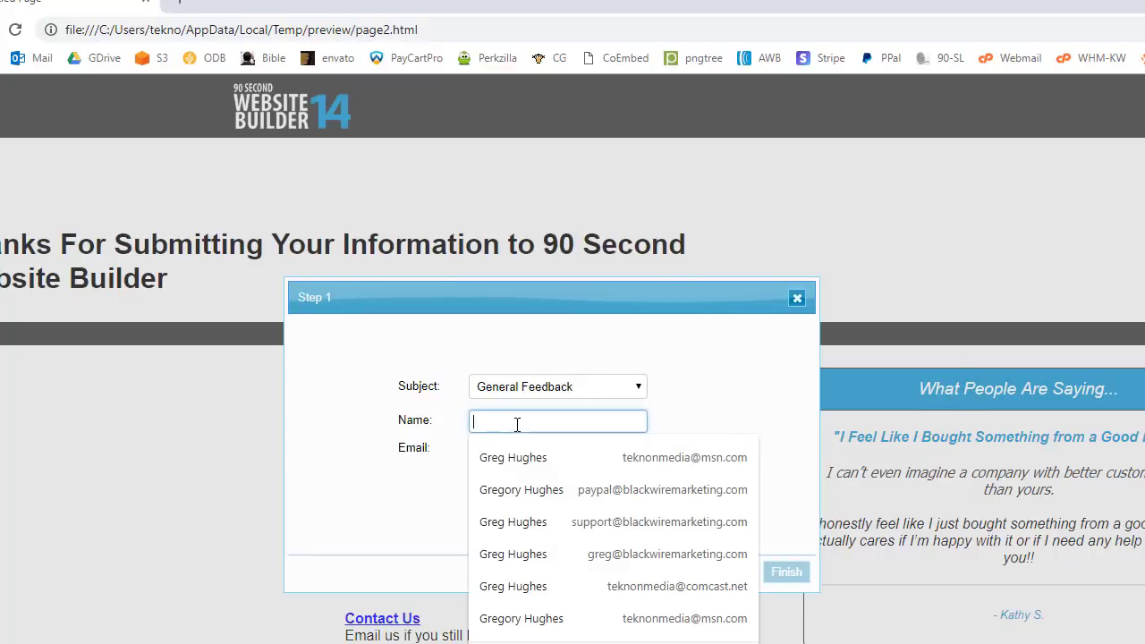
{"action": "left_click", "coordinate": [516, 462]}
{"action": "left_click", "coordinate": [737, 572]}
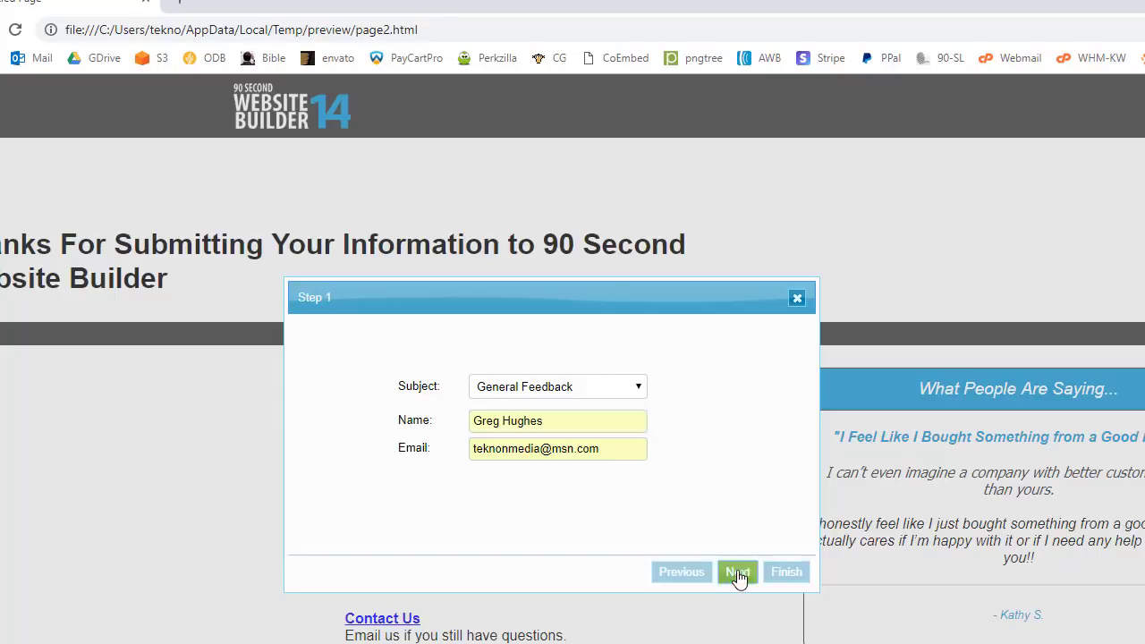
Fill in the saved postal address in Step 2 and the home phone number in Step 3, and continue to Step 4.
{"action": "left_click", "coordinate": [543, 379]}
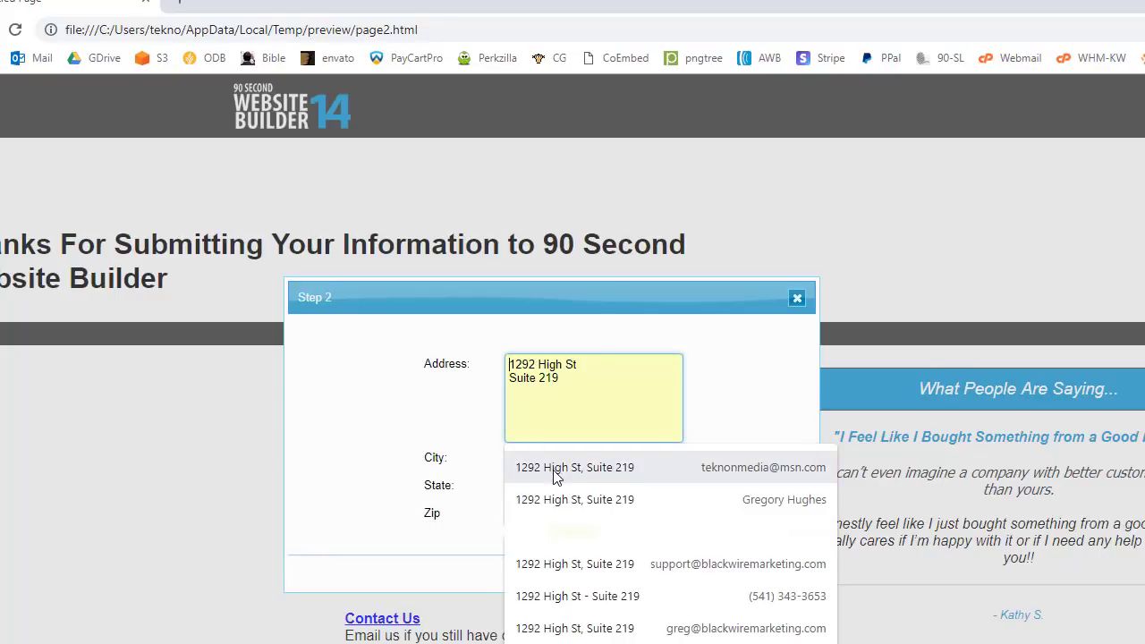
{"action": "left_click", "coordinate": [555, 466]}
{"action": "left_click", "coordinate": [723, 577]}
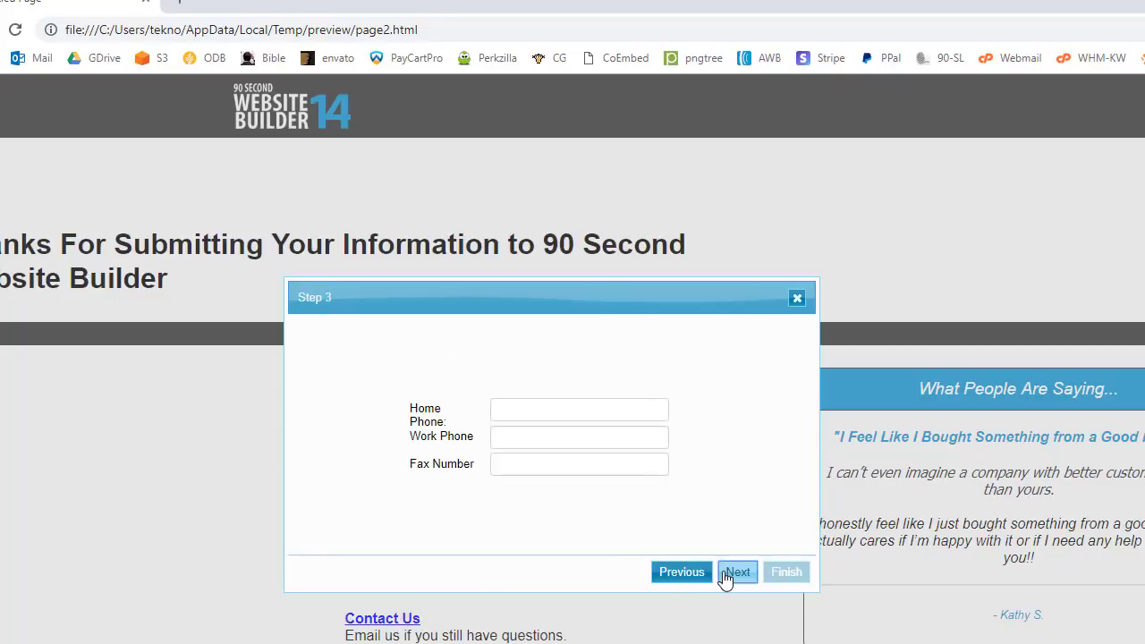
{"action": "left_click", "coordinate": [525, 409]}
{"action": "left_click", "coordinate": [540, 447]}
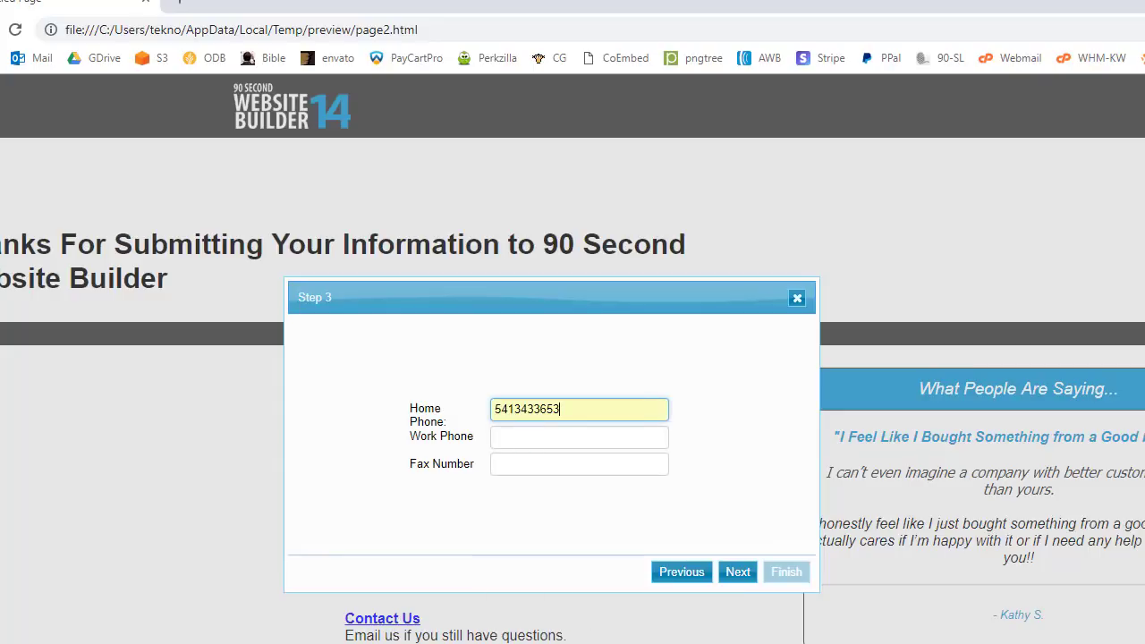
{"action": "left_click", "coordinate": [721, 580]}
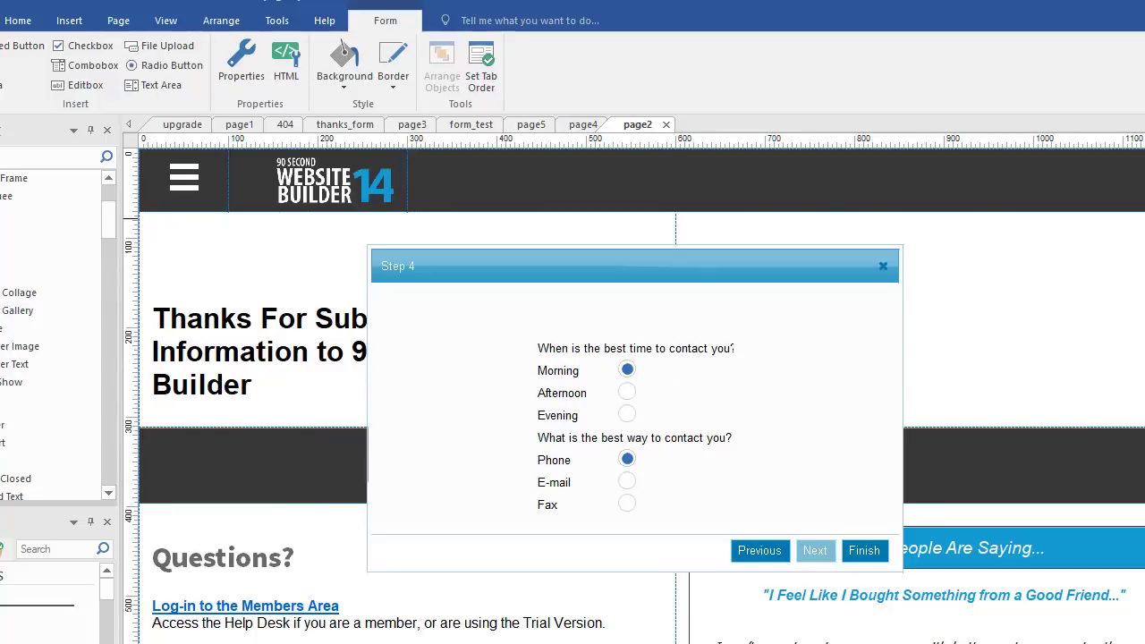
Set the file extension of page2 to php in the page properties and apply it.
{"action": "left_click", "coordinate": [120, 20]}
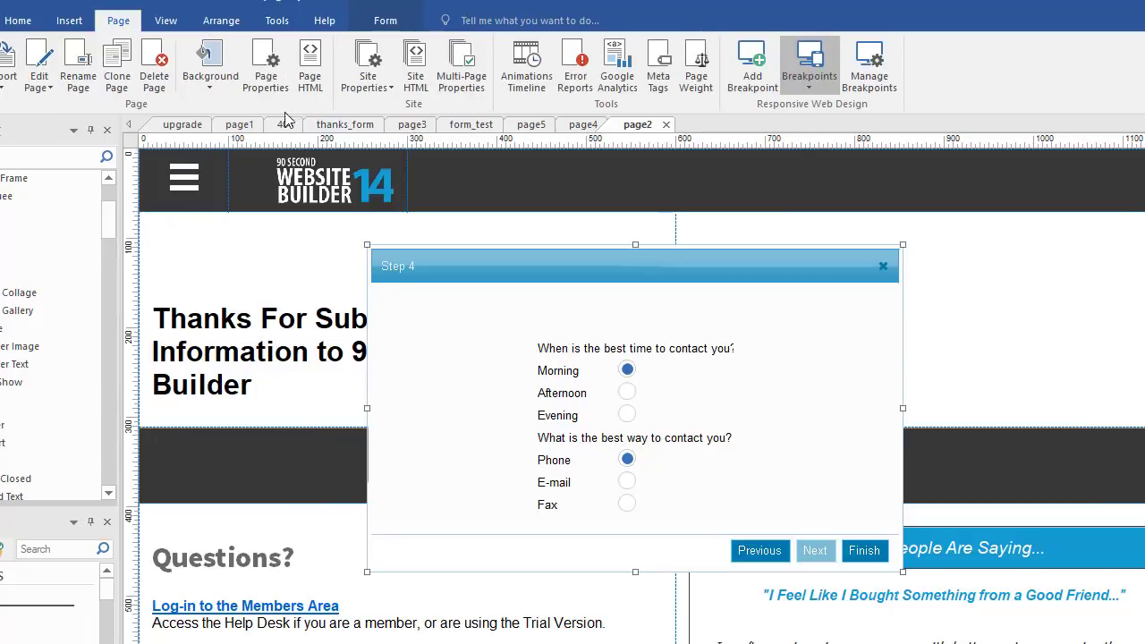
{"action": "left_click", "coordinate": [278, 57]}
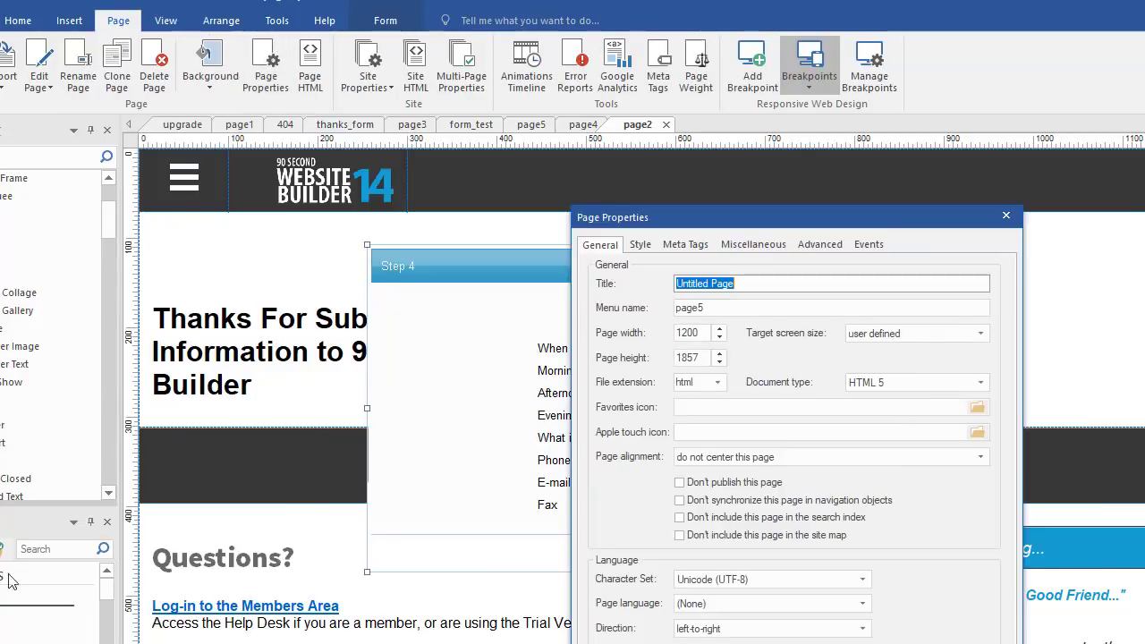
{"action": "left_click", "coordinate": [717, 383]}
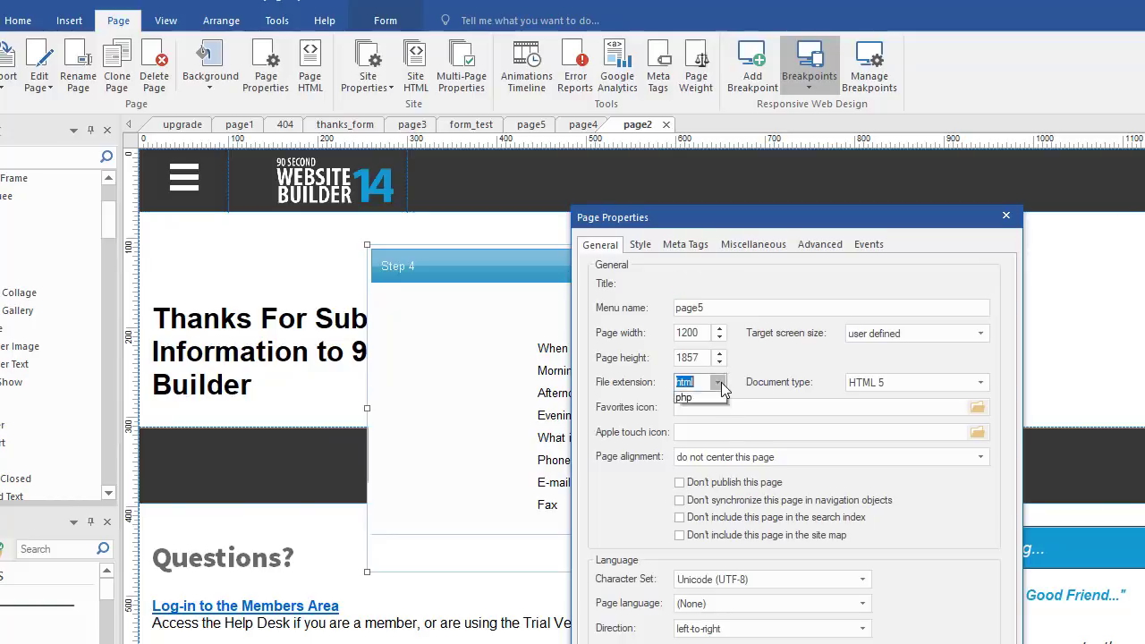
{"action": "left_click", "coordinate": [689, 444]}
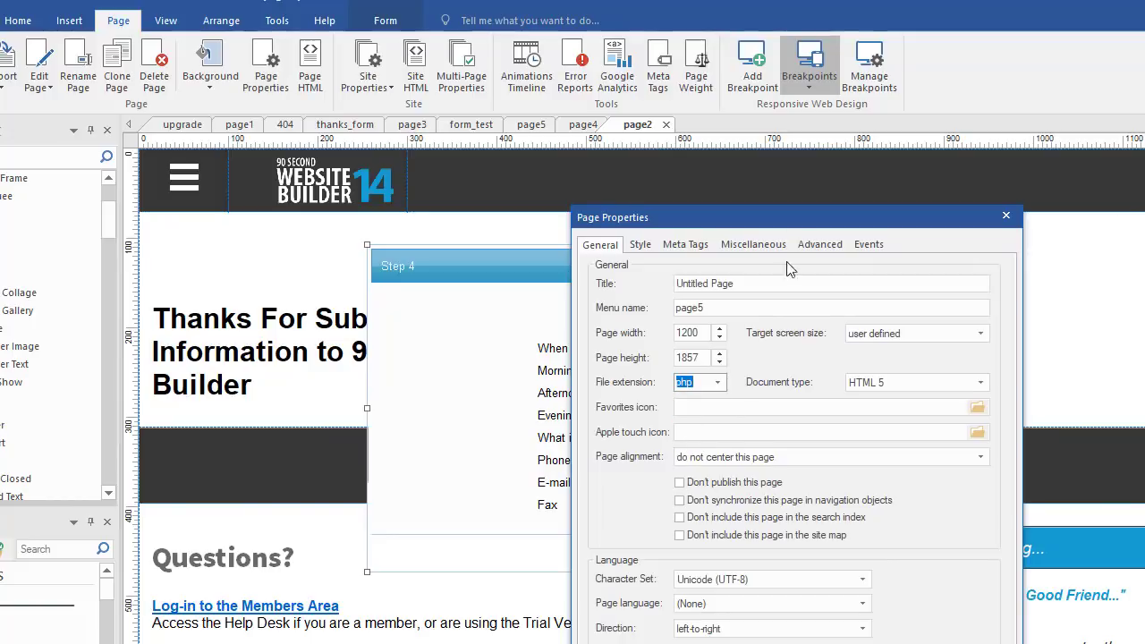
{"action": "left_click_drag", "start_coordinate": [791, 217], "coordinate": [748, 125]}
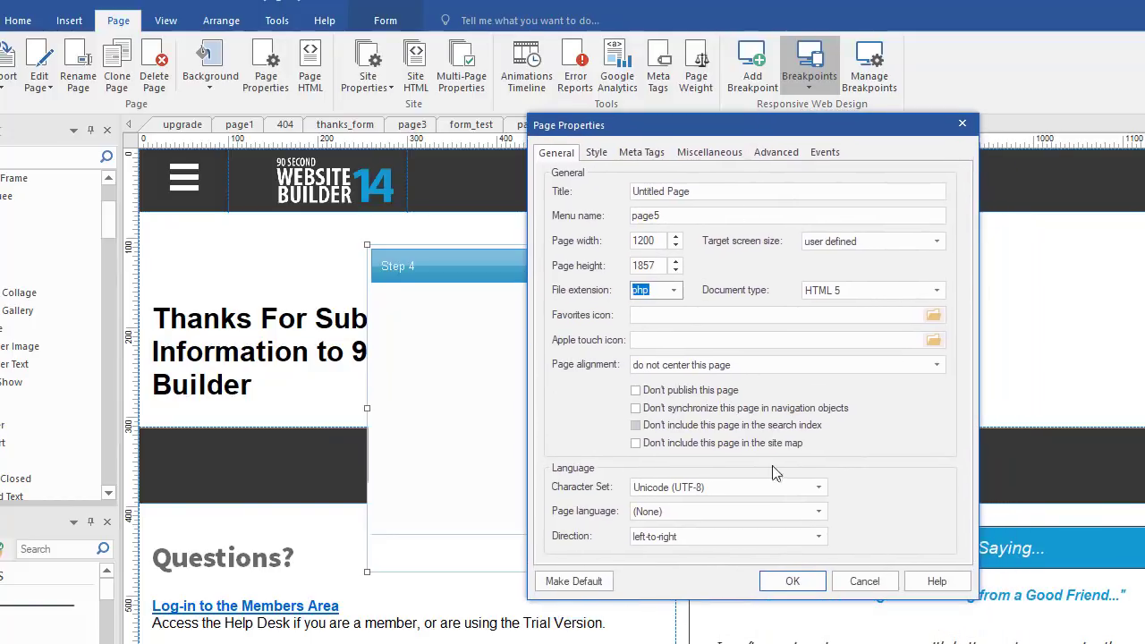
{"action": "left_click", "coordinate": [792, 580]}
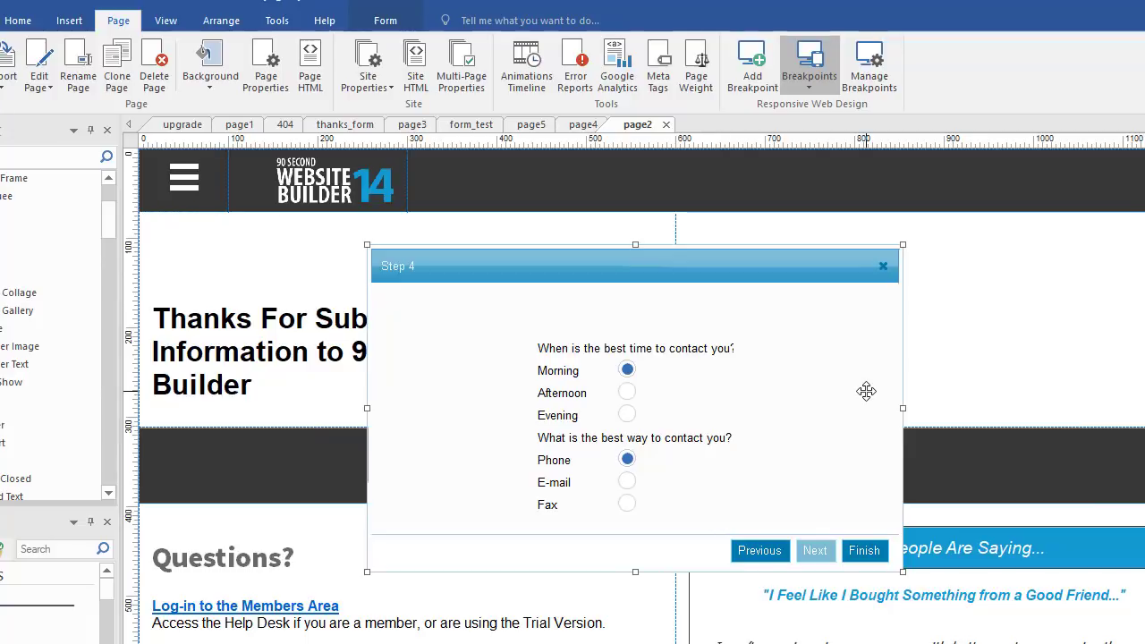
Set the page2 wizard's show animation to puff and its hide animation to explode, and apply the options.
{"action": "double_click", "coordinate": [774, 354]}
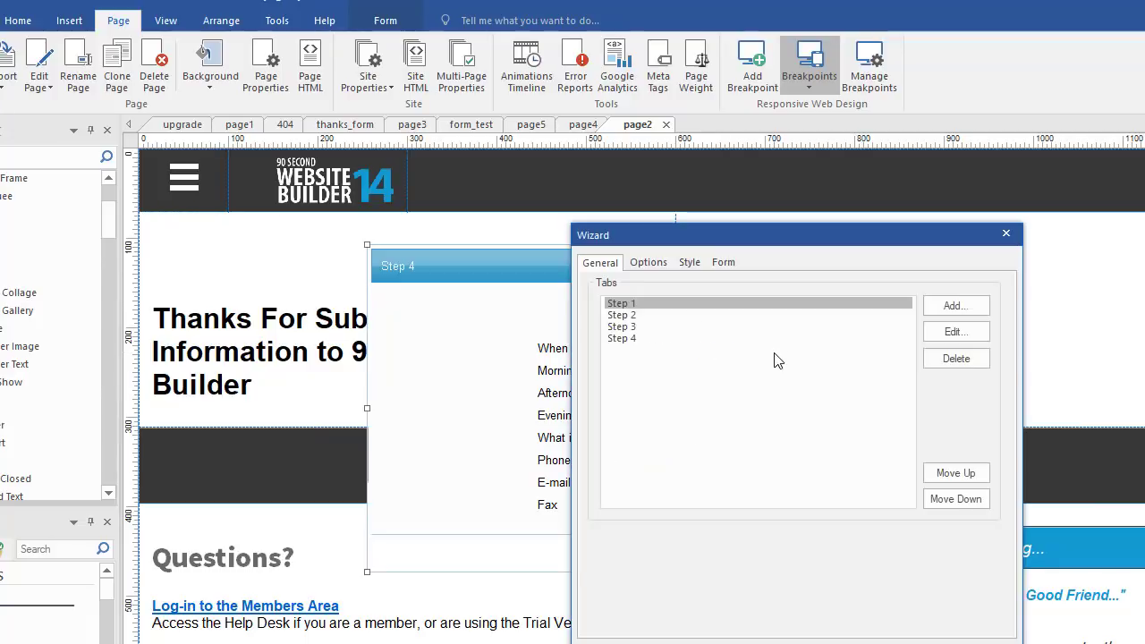
{"action": "left_click", "coordinate": [640, 263]}
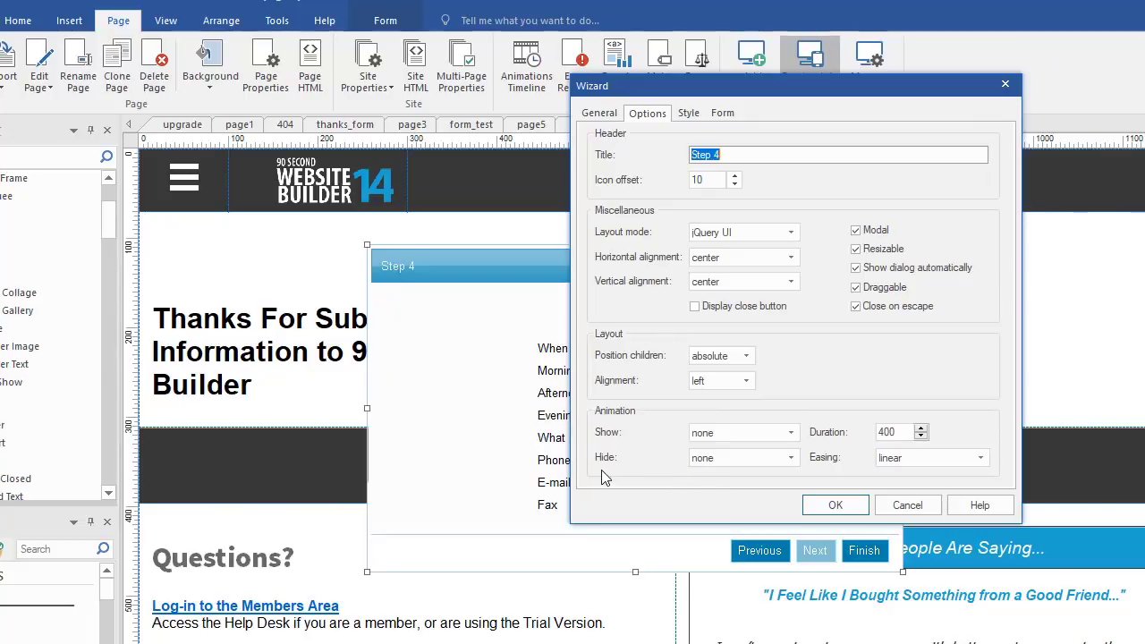
{"action": "left_click", "coordinate": [778, 436]}
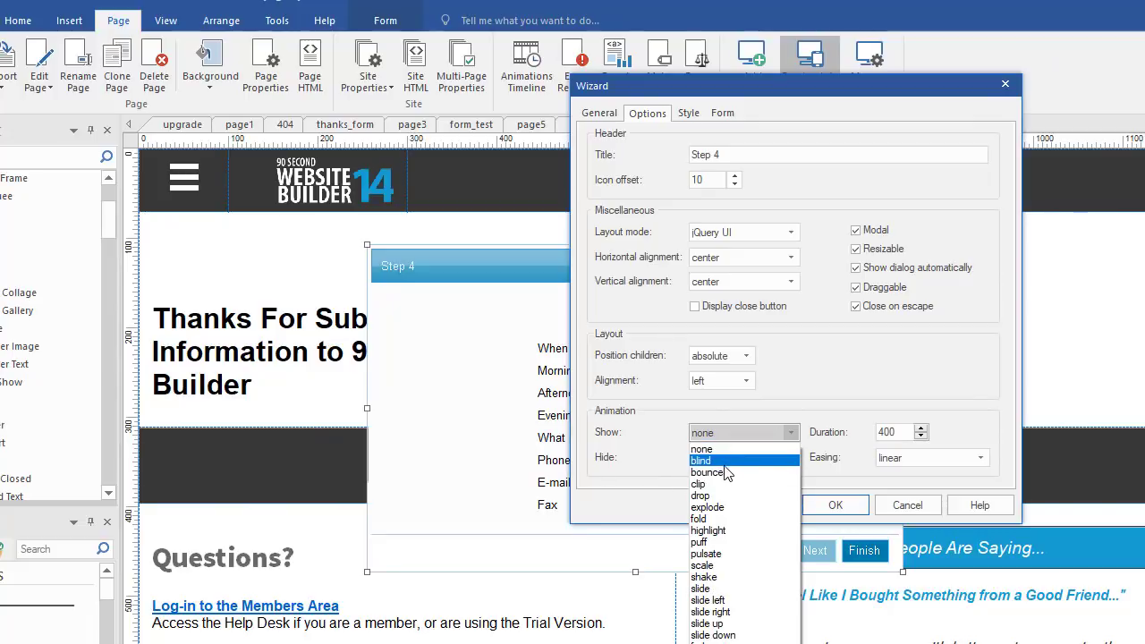
{"action": "left_click", "coordinate": [712, 542]}
{"action": "left_click", "coordinate": [759, 457]}
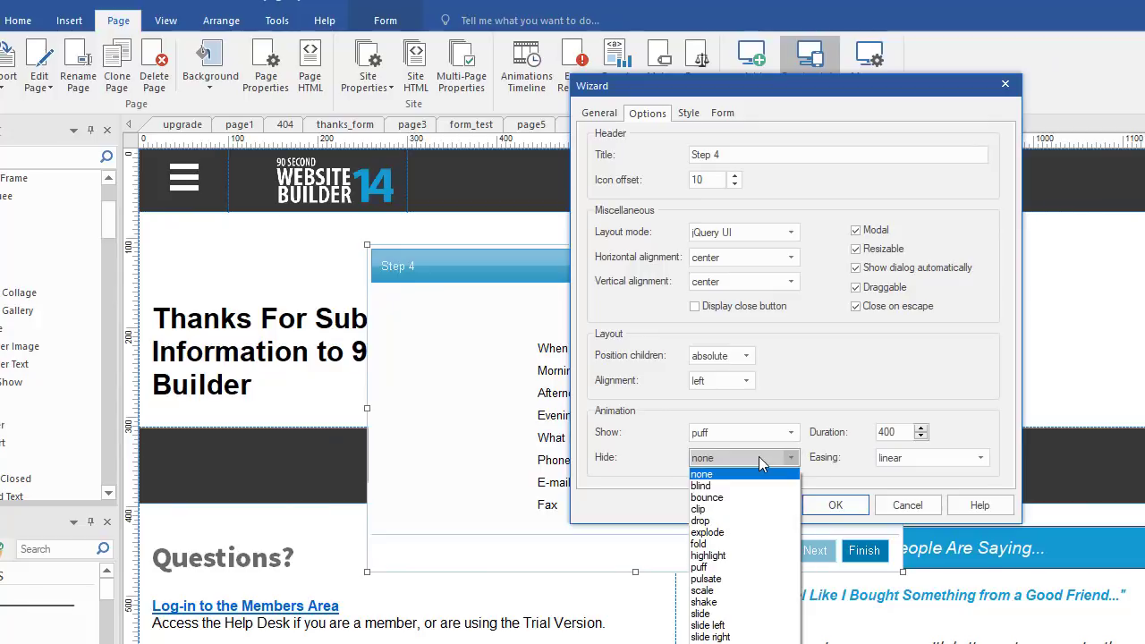
{"action": "left_click", "coordinate": [718, 533]}
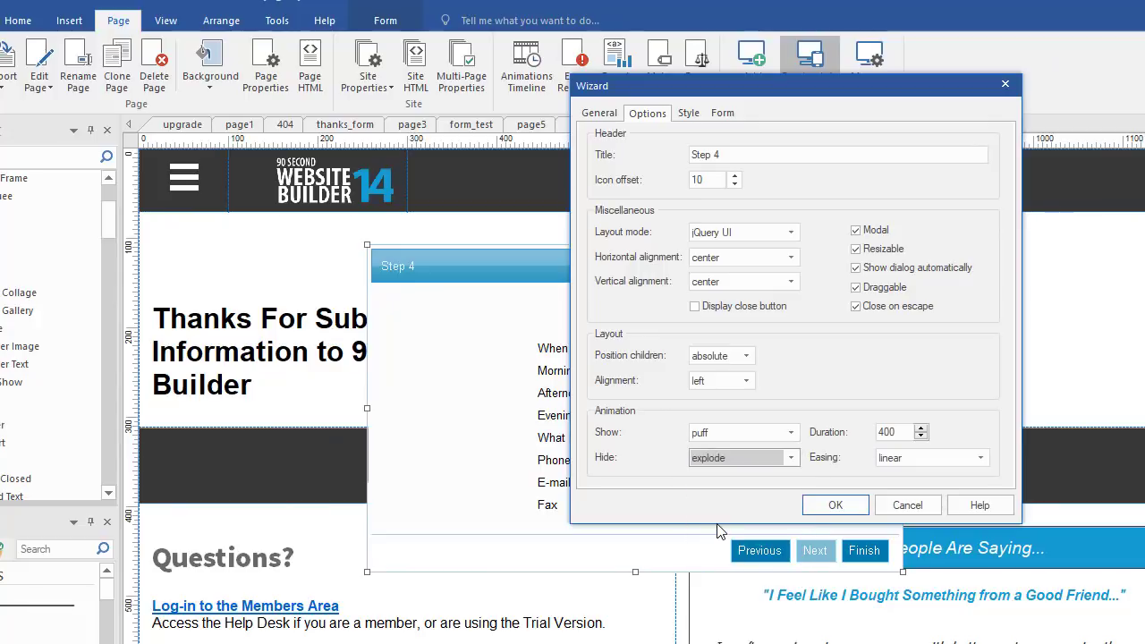
{"action": "left_click", "coordinate": [833, 508]}
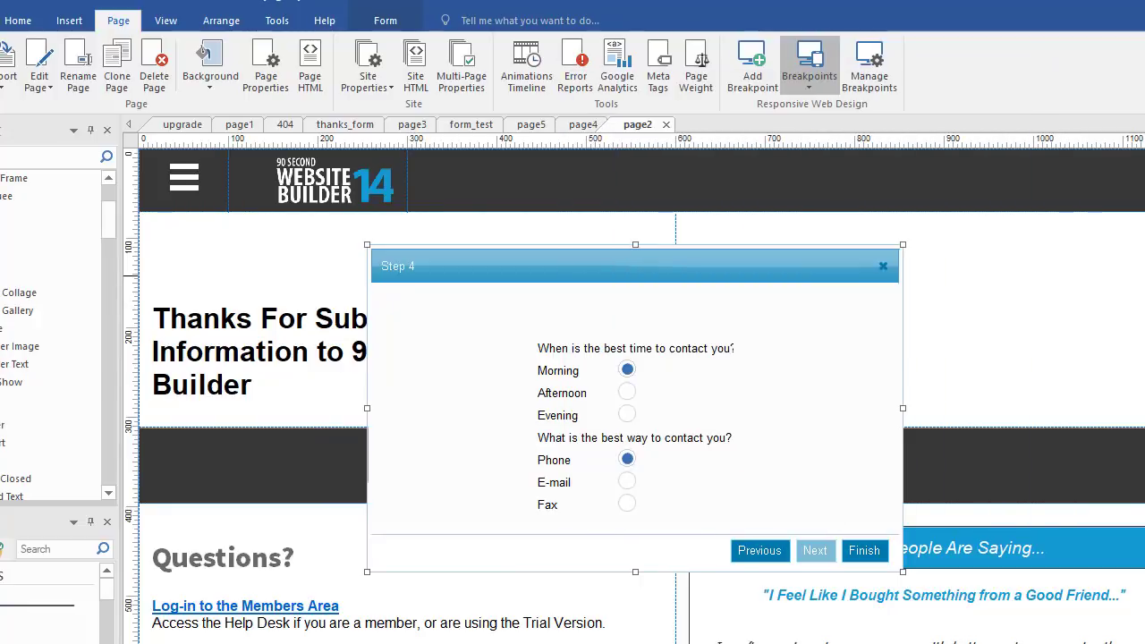
Preview page2 in the browser, reload it to replay the wizard's show animation, and close the wizard to check its hide animation.
{"action": "key", "text": "F5"}
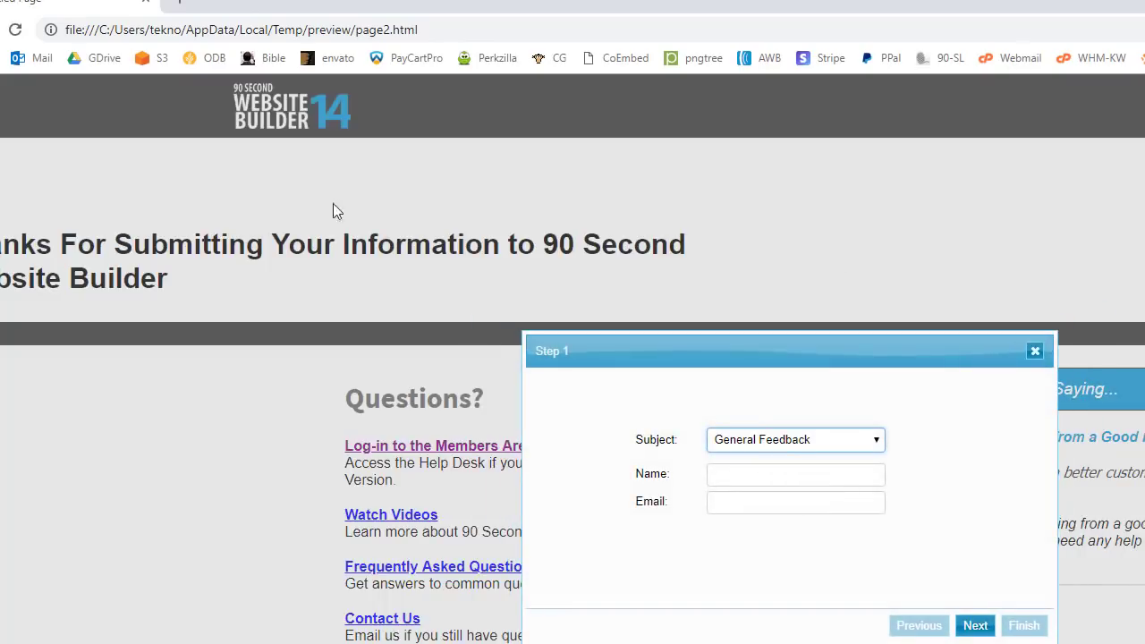
{"action": "left_click", "coordinate": [17, 32]}
{"action": "left_click", "coordinate": [16, 33]}
{"action": "left_click", "coordinate": [1035, 352]}
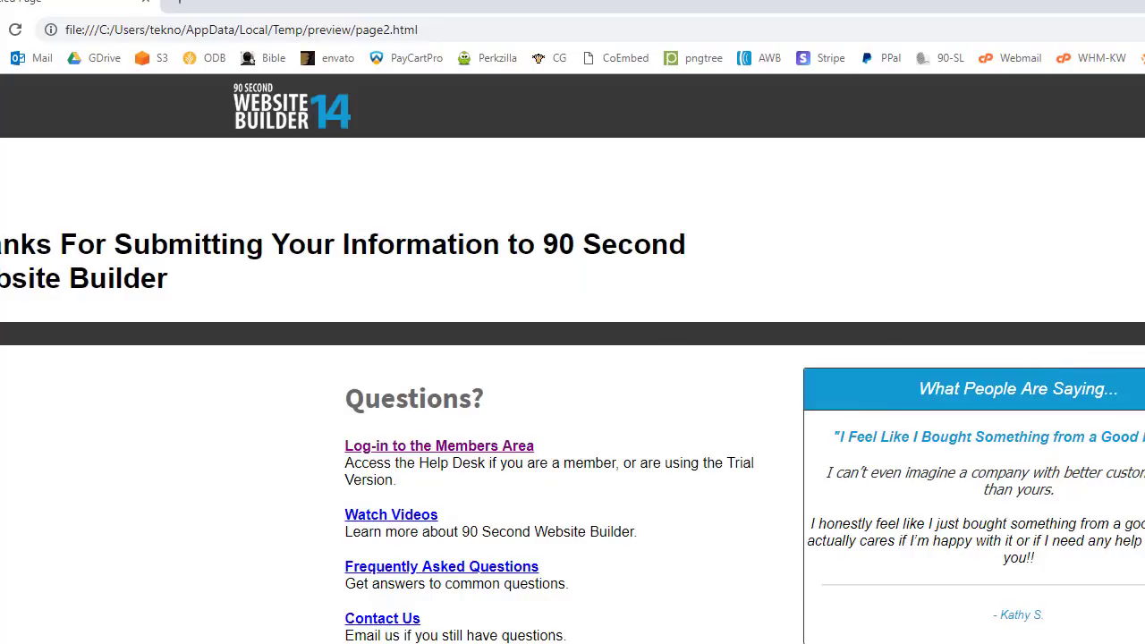